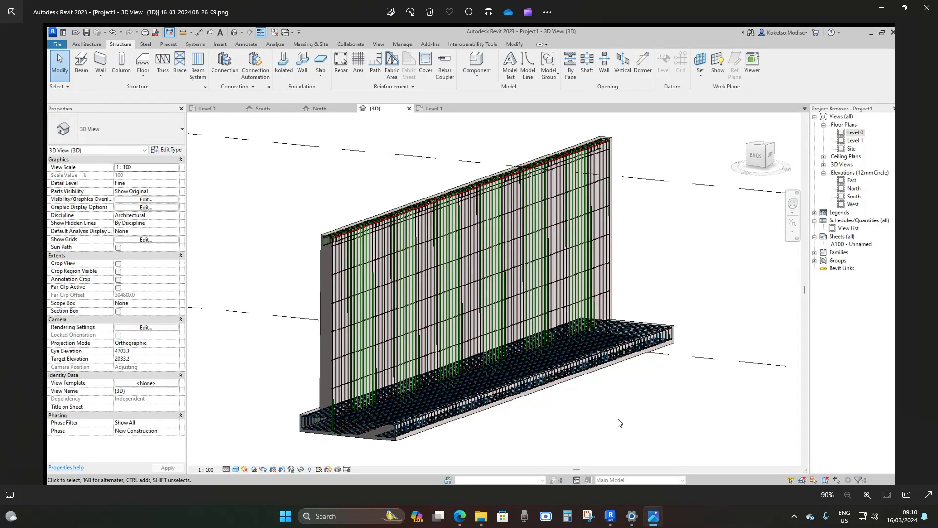
- Switch to Revit, create a new project from the Construction Template, and turn off Crop View and Crop Region Visible for Level 0
{"action": "left_click", "coordinate": [609, 517]}
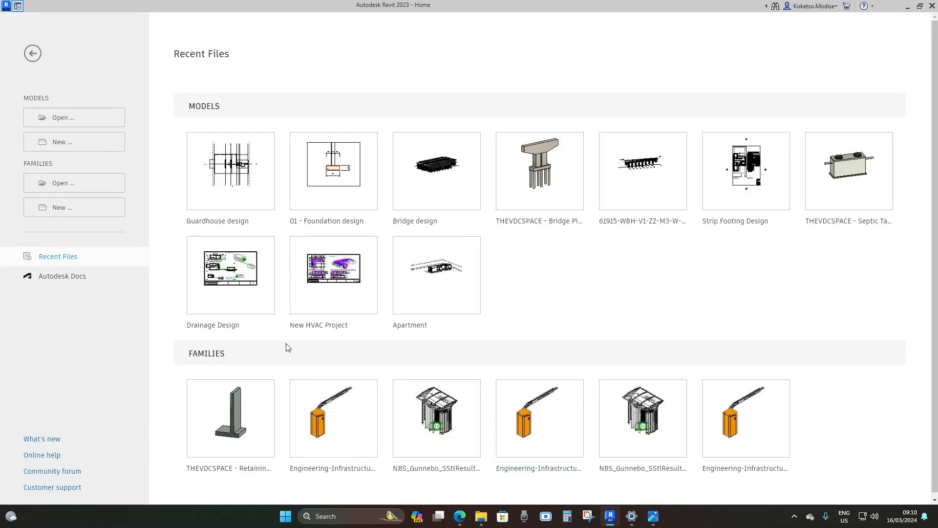
{"action": "left_click", "coordinate": [96, 141]}
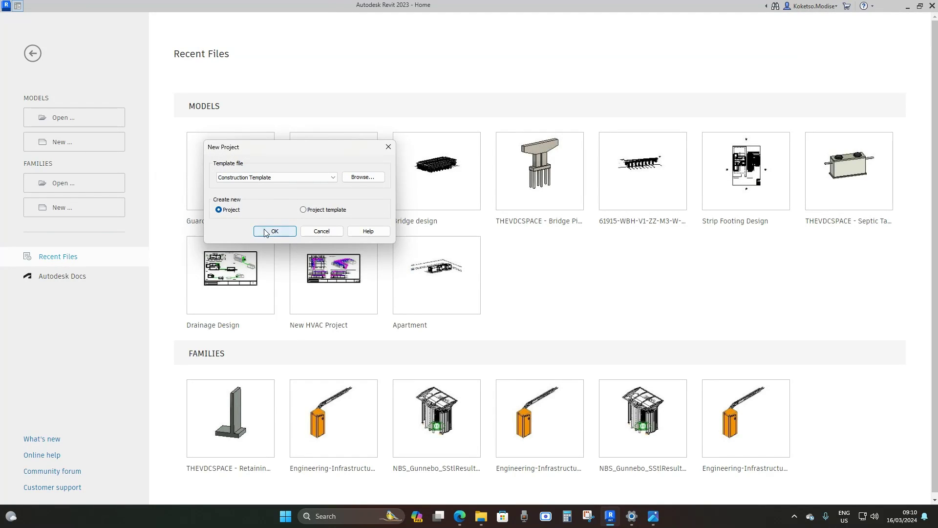
{"action": "left_click", "coordinate": [274, 231]}
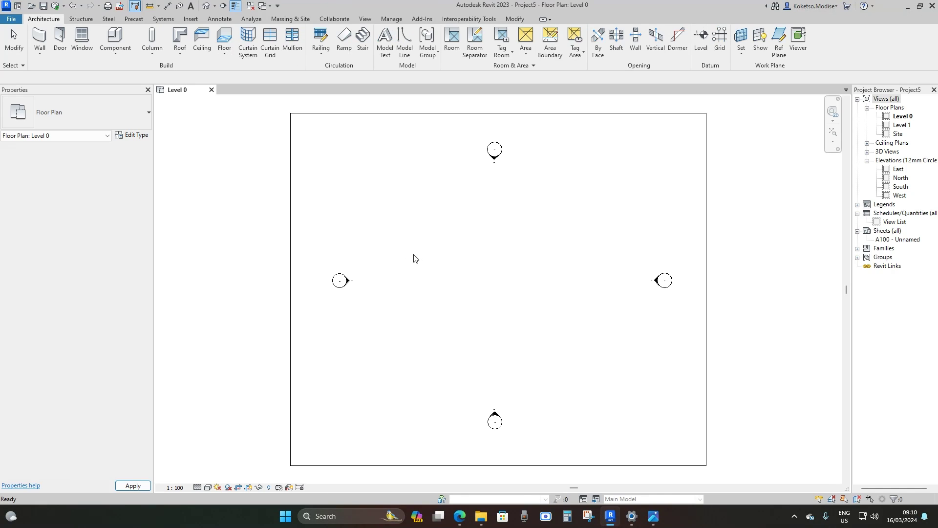
{"action": "left_click", "coordinate": [73, 339]}
{"action": "left_click", "coordinate": [74, 348]}
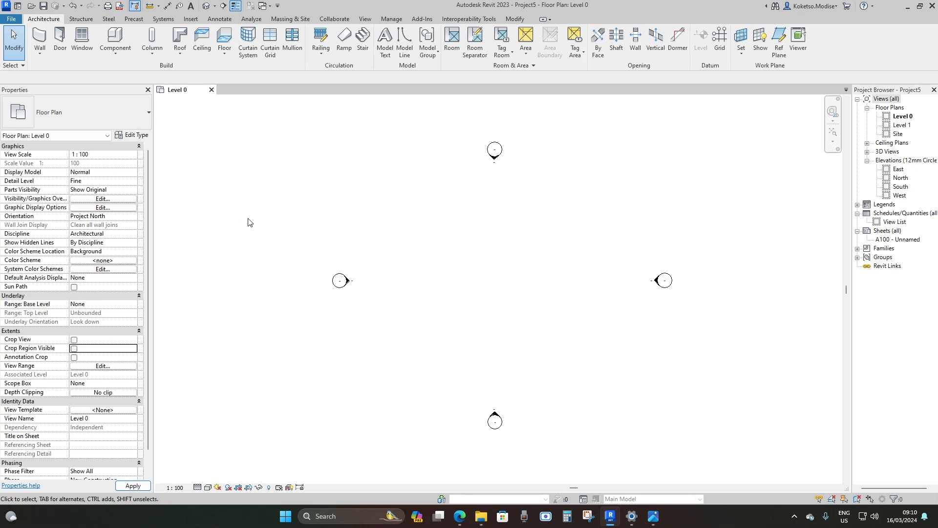
- Create a new family from the Metric Structural Framing - Beams and Braces template
{"action": "left_click", "coordinate": [11, 19]}
{"action": "mouse_move", "coordinate": [30, 61]}
{"action": "left_click", "coordinate": [112, 88]}
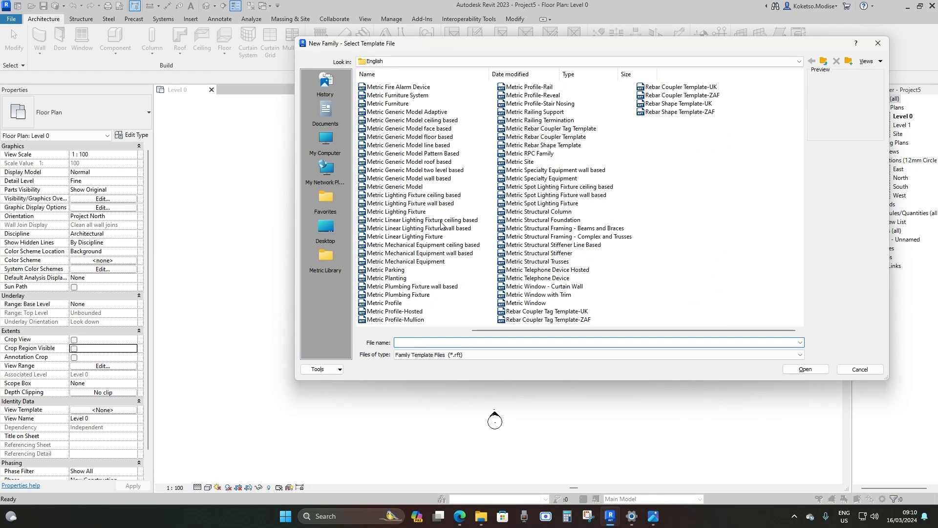
{"action": "left_click", "coordinate": [566, 228]}
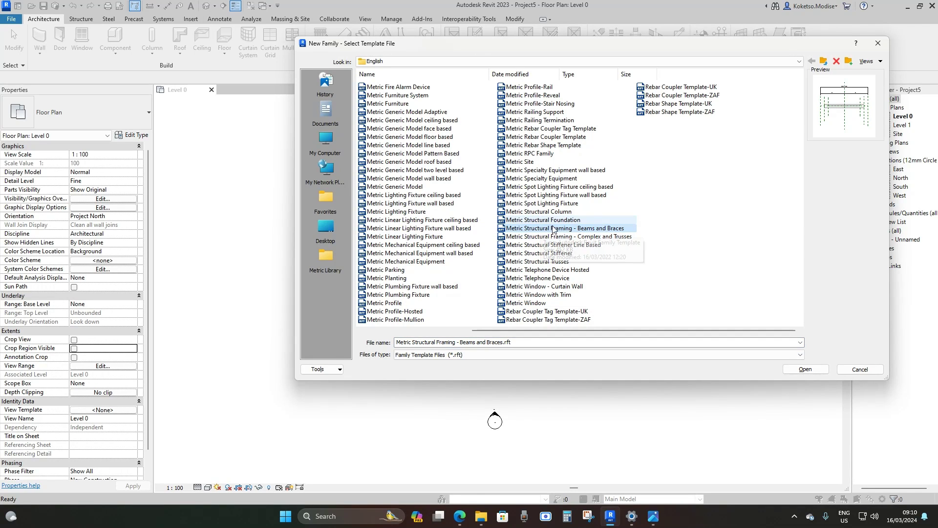
{"action": "left_click", "coordinate": [809, 368]}
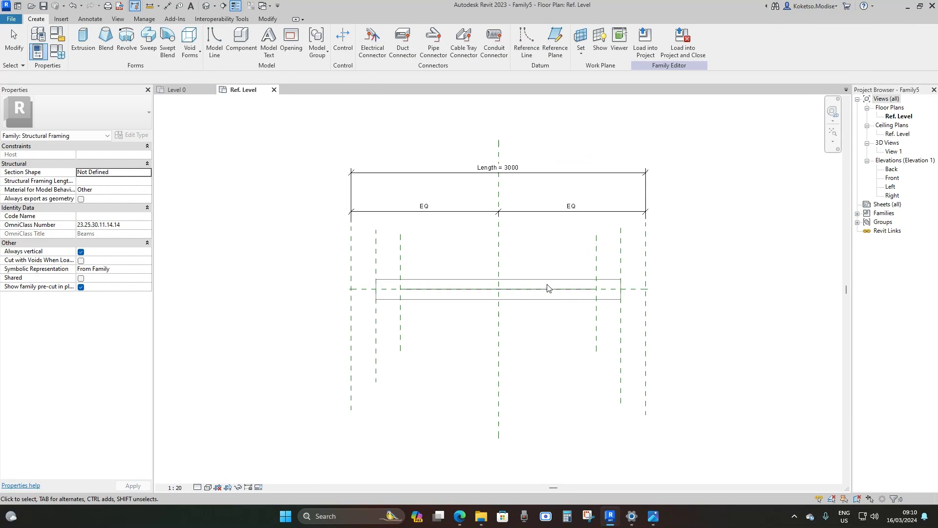
- Delete the template's default extrusion, its stick symbol line and the inner reference planes on both sides, keeping the outer and centre planes
{"action": "left_click", "coordinate": [535, 279]}
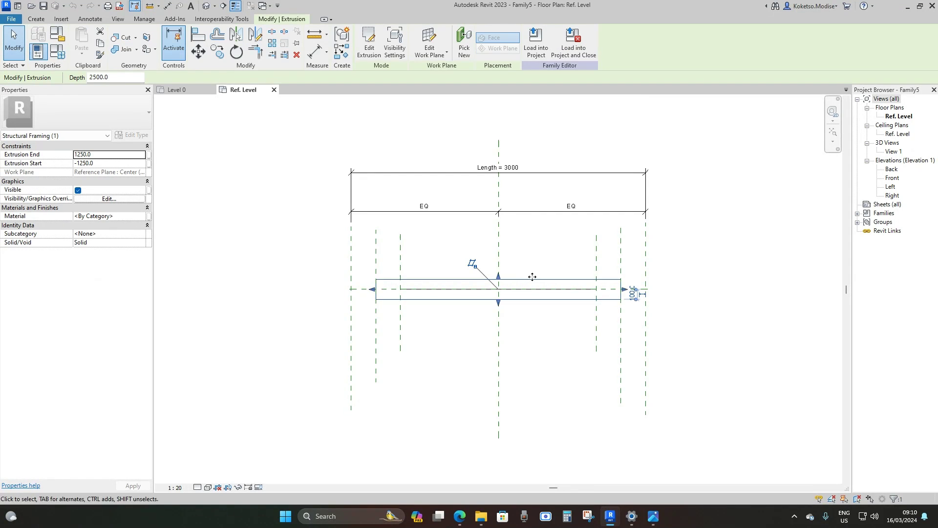
{"action": "key", "text": "Delete"}
{"action": "left_click", "coordinate": [529, 289]}
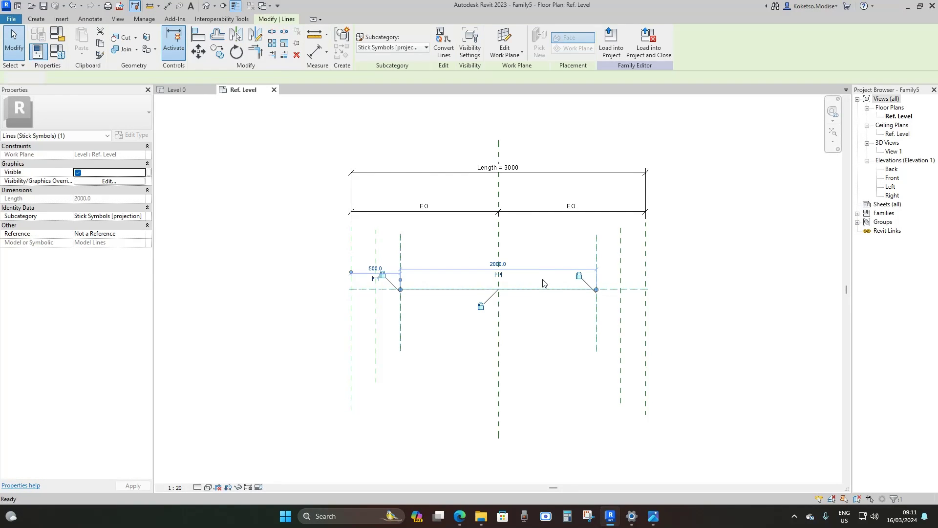
{"action": "key", "text": "Delete"}
{"action": "left_click_drag", "start_coordinate": [623, 243], "coordinate": [578, 256]}
{"action": "key", "text": "Delete"}
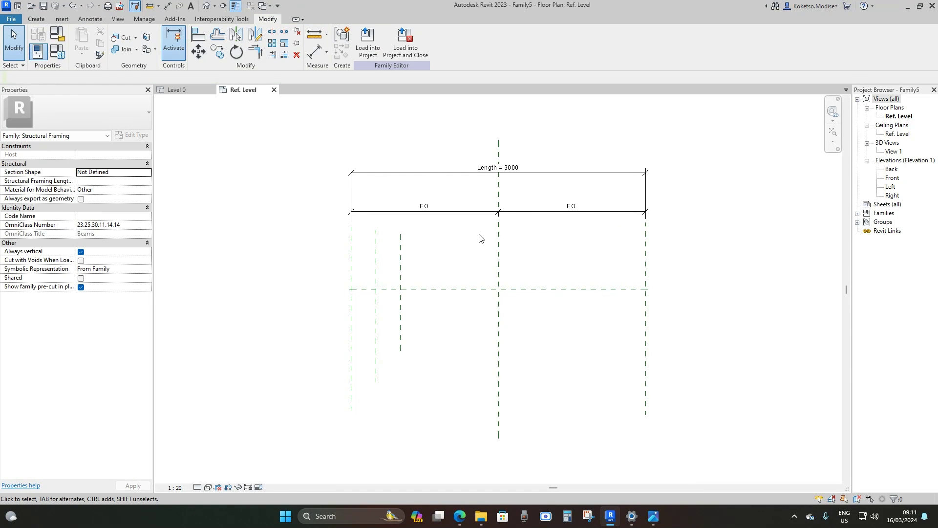
{"action": "left_click_drag", "start_coordinate": [425, 234], "coordinate": [372, 260]}
{"action": "key", "text": "Delete"}
- Set the overall Length dimension between the outer reference planes to 2000
{"action": "left_click", "coordinate": [489, 171]}
{"action": "left_click", "coordinate": [488, 164]}
{"action": "type", "text": "2"}
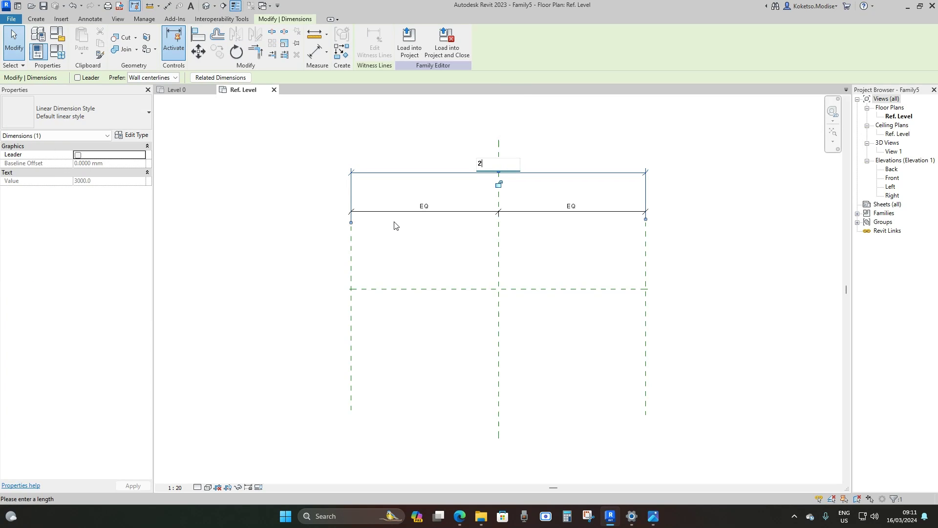
{"action": "key", "text": "Return"}
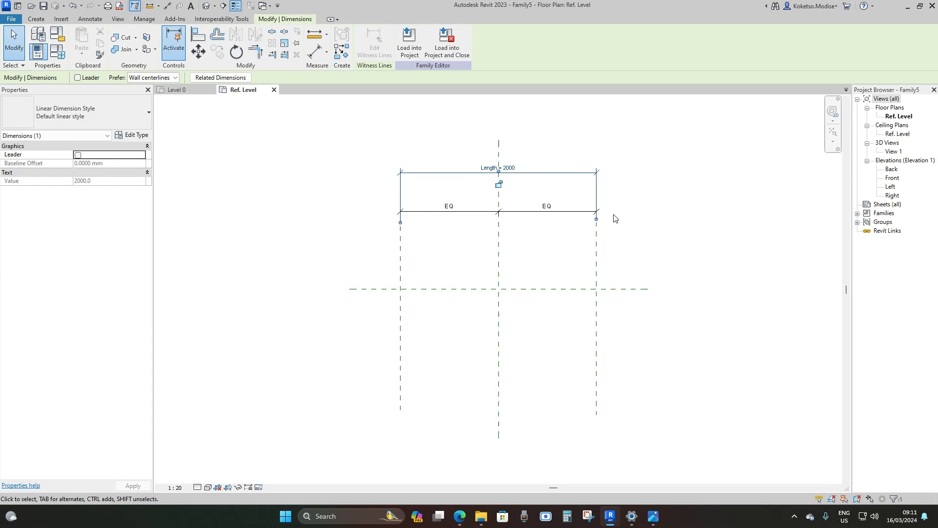
{"action": "left_click", "coordinate": [636, 219]}
- In the Left elevation, extend the Ref. Level line and the horizontal reference plane well to the right of the vertical plane
{"action": "double_click", "coordinate": [890, 187]}
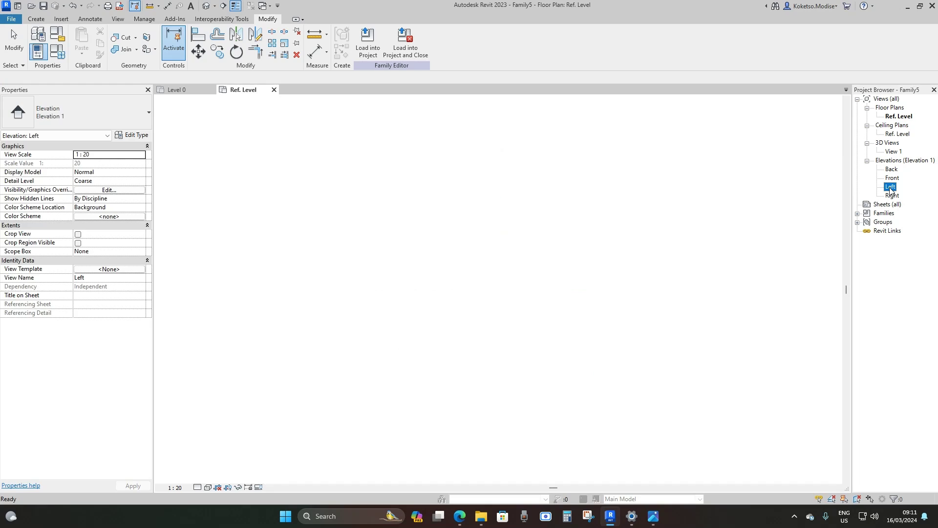
{"action": "middle_click_drag", "start_coordinate": [454, 318], "coordinate": [406, 261]}
{"action": "scroll", "coordinate": [406, 260], "scroll_direction": "down", "scroll_amount": 2}
{"action": "left_click", "coordinate": [494, 298]}
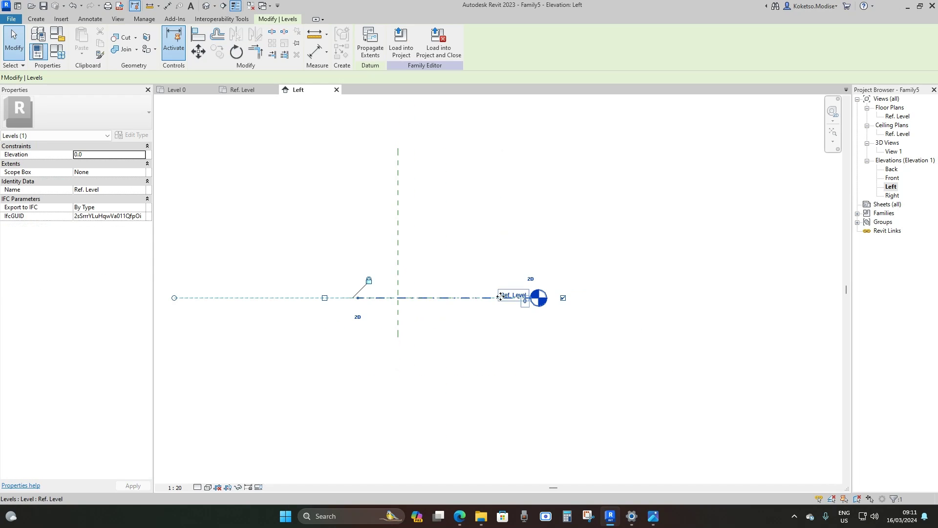
{"action": "left_click_drag", "start_coordinate": [530, 298], "coordinate": [799, 264]}
{"action": "key", "text": "Escape"}
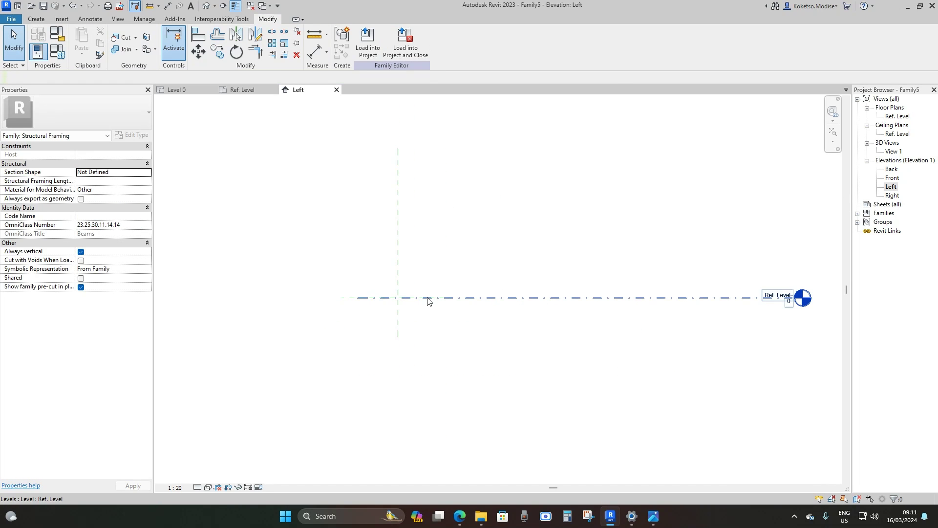
{"action": "left_click", "coordinate": [451, 299]}
{"action": "left_click_drag", "start_coordinate": [451, 297], "coordinate": [768, 274]}
{"action": "key", "text": "Escape"}
- Start an extrusion with Reference Plane : Left as its work plane
{"action": "scroll", "coordinate": [410, 299], "scroll_direction": "up", "scroll_amount": 2}
{"action": "scroll", "coordinate": [411, 296], "scroll_direction": "up", "scroll_amount": 2}
{"action": "middle_click_drag", "start_coordinate": [420, 350], "coordinate": [485, 345]}
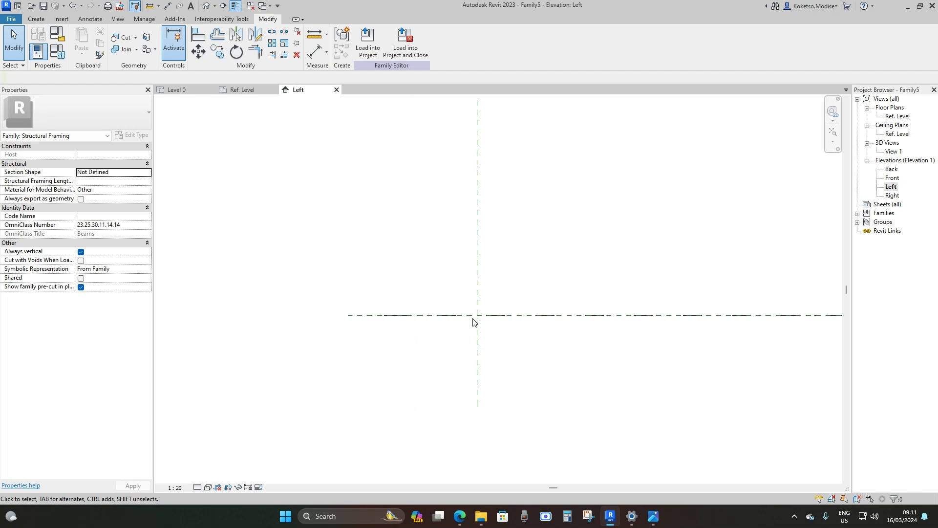
{"action": "scroll", "coordinate": [493, 350], "scroll_direction": "up", "scroll_amount": 2}
{"action": "left_click", "coordinate": [37, 19]}
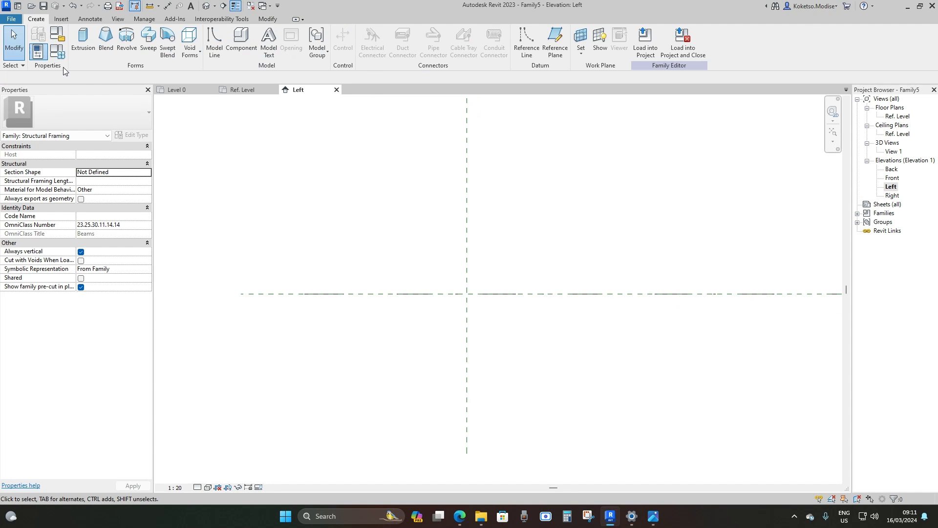
{"action": "left_click", "coordinate": [83, 41]}
{"action": "left_click", "coordinate": [455, 257]}
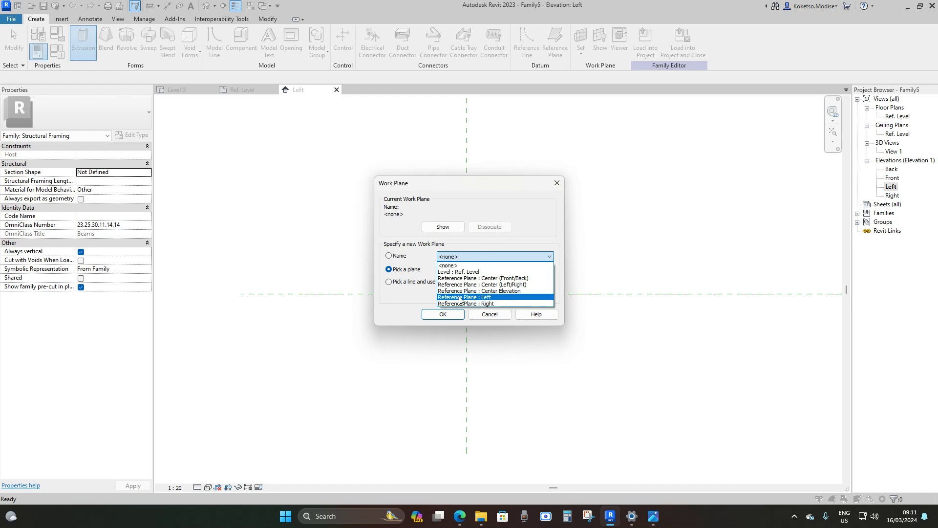
{"action": "left_click", "coordinate": [461, 300]}
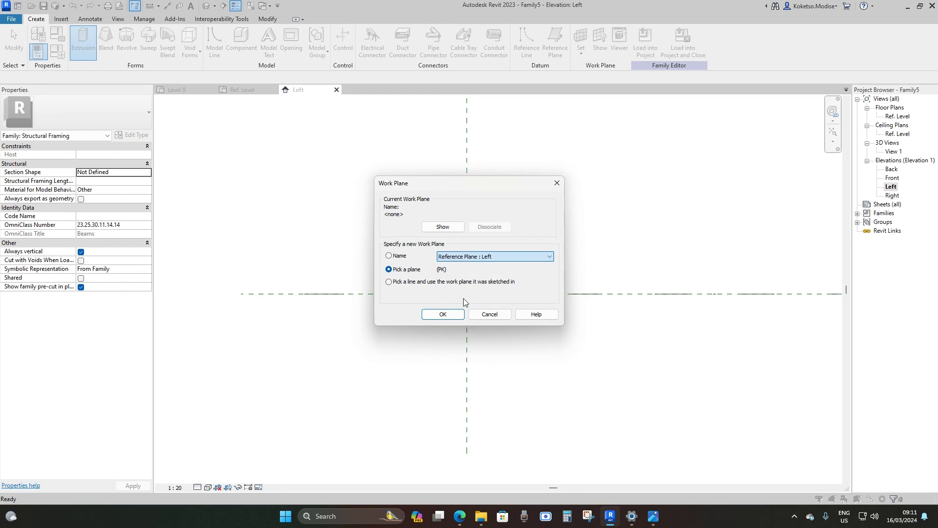
{"action": "left_click", "coordinate": [443, 314]}
- Sketch the footing's toe from the reference plane intersection: a 500 mm line to the left along Ref. Level and a 400 mm line down
{"action": "middle_click_drag", "start_coordinate": [519, 292], "coordinate": [528, 276]}
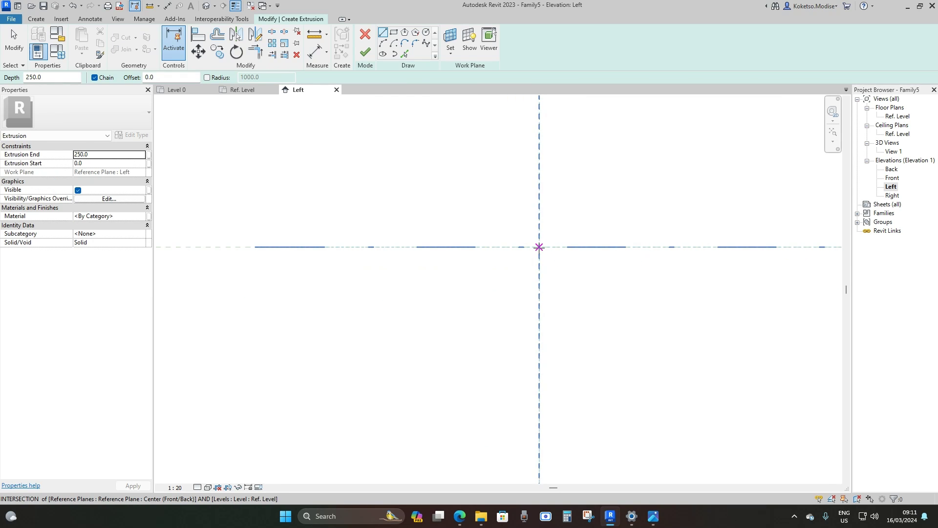
{"action": "left_click", "coordinate": [539, 246]}
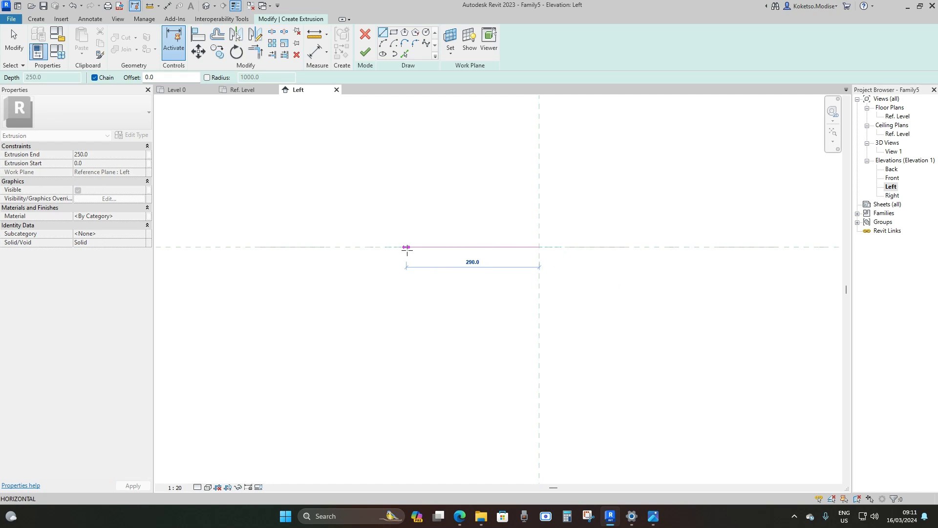
{"action": "type", "text": "500"}
{"action": "key", "text": "Return"}
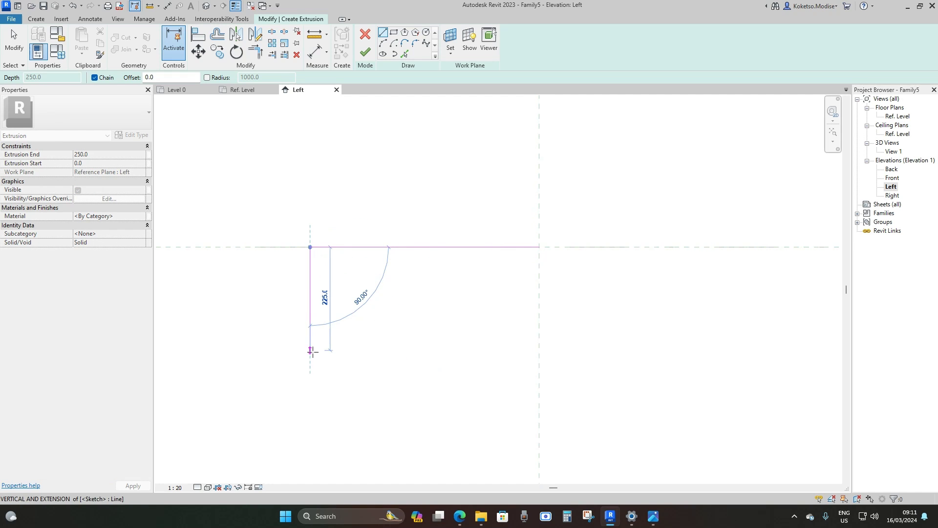
{"action": "type", "text": "400"}
{"action": "key", "text": "Return"}
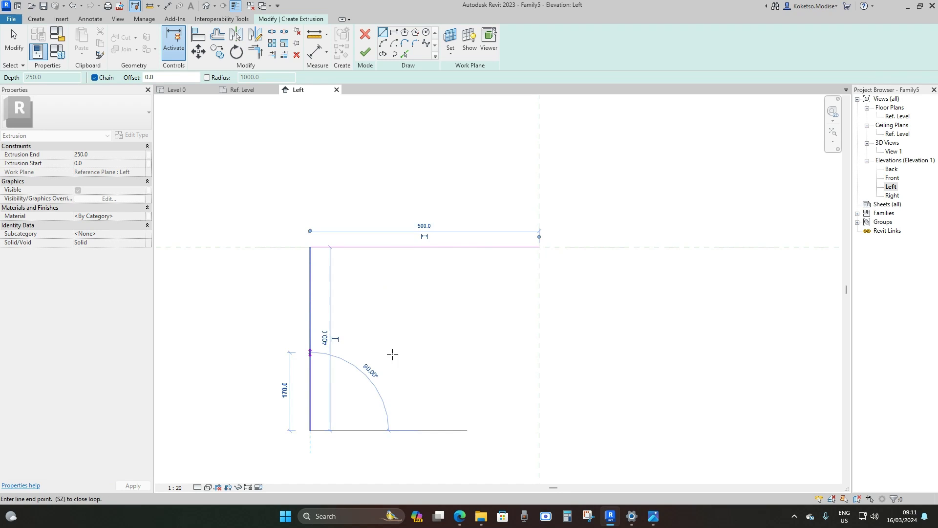
- Sketch the footing's bottom edge to the right in consecutive horizontal segments of 500, 350 and 1600 mm
{"action": "left_click", "coordinate": [540, 430]}
{"action": "scroll", "coordinate": [418, 351], "scroll_direction": "down", "scroll_amount": 2}
{"action": "type", "text": "250"}
{"action": "key", "text": "Return"}
{"action": "scroll", "coordinate": [419, 337], "scroll_direction": "down", "scroll_amount": 2}
{"action": "type", "text": "1600"}
{"action": "key", "text": "Return"}
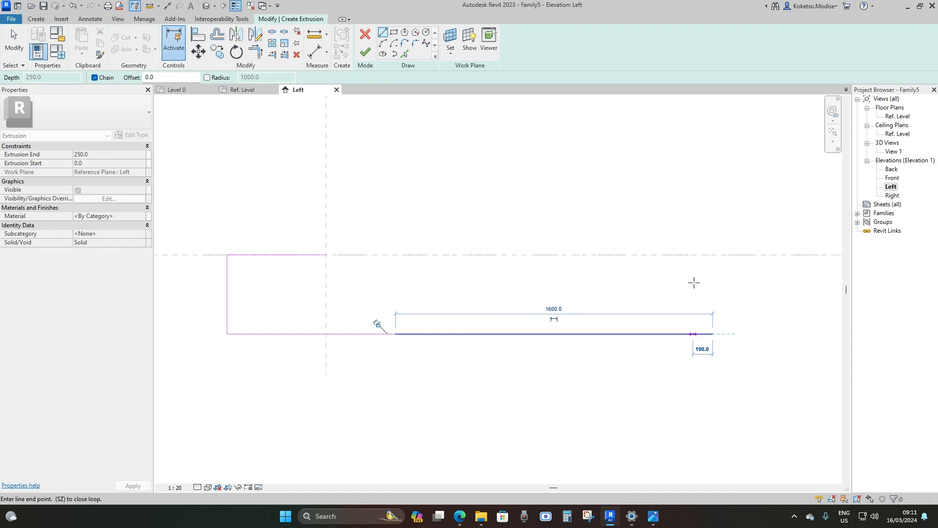
- Draw the footing's heel end 400 mm up to Ref. Level and its top edge 1600 mm back toward the stem
{"action": "left_click", "coordinate": [712, 254]}
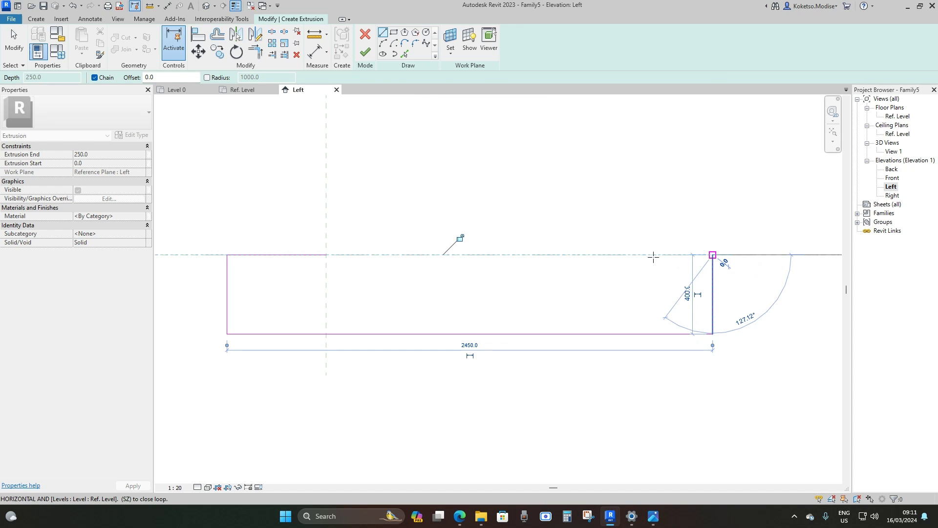
{"action": "type", "text": "16"}
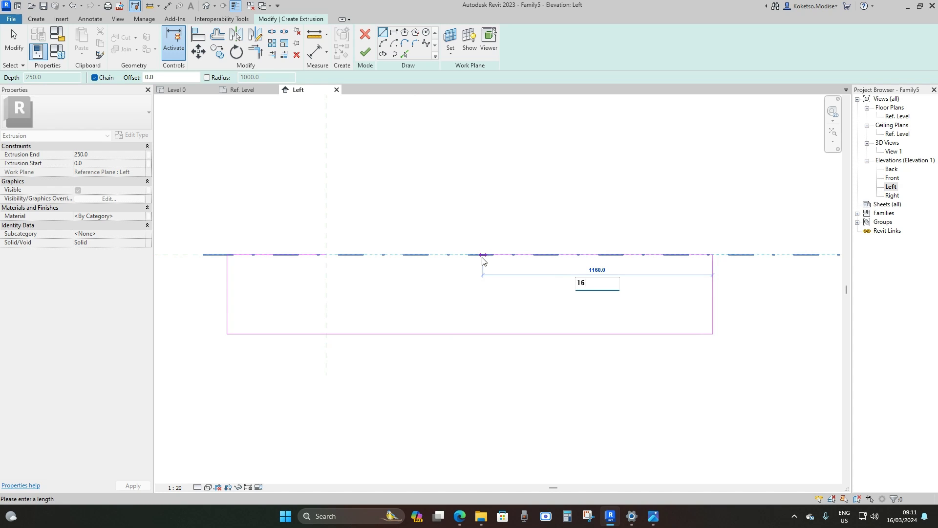
{"action": "type", "text": "00"}
{"action": "key", "text": "Return"}
- Sketch the wall stem's vertical face up from the heel's inner end, followed by a 200 mm horizontal top edge to the left
{"action": "left_click", "coordinate": [483, 255]}
{"action": "scroll", "coordinate": [462, 295], "scroll_direction": "down", "scroll_amount": 2}
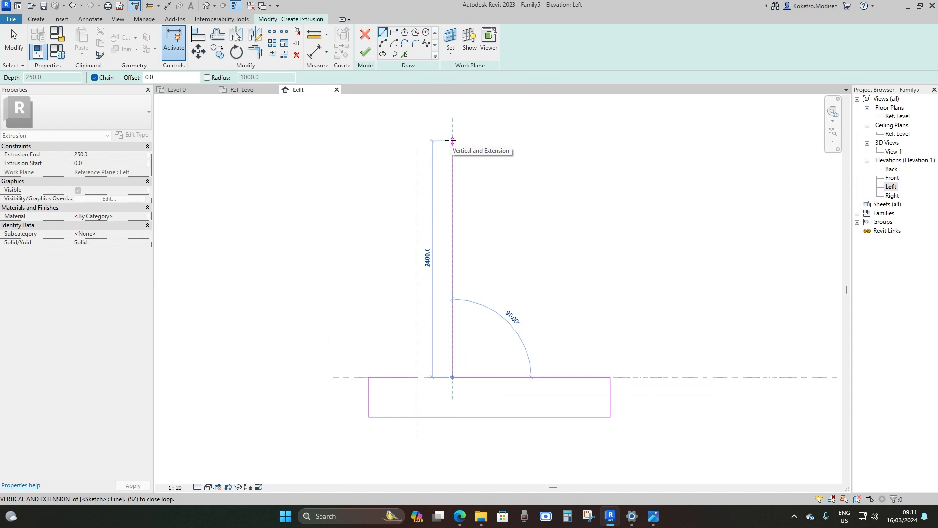
{"action": "type", "text": "4"}
{"action": "key", "text": "Return"}
{"action": "scroll", "coordinate": [418, 177], "scroll_direction": "up", "scroll_amount": 2}
{"action": "middle_click_drag", "start_coordinate": [418, 178], "coordinate": [453, 350]}
{"action": "scroll", "coordinate": [454, 229], "scroll_direction": "down", "scroll_amount": 2}
{"action": "middle_click_drag", "start_coordinate": [455, 229], "coordinate": [425, 396]}
{"action": "scroll", "coordinate": [418, 233], "scroll_direction": "up", "scroll_amount": 2}
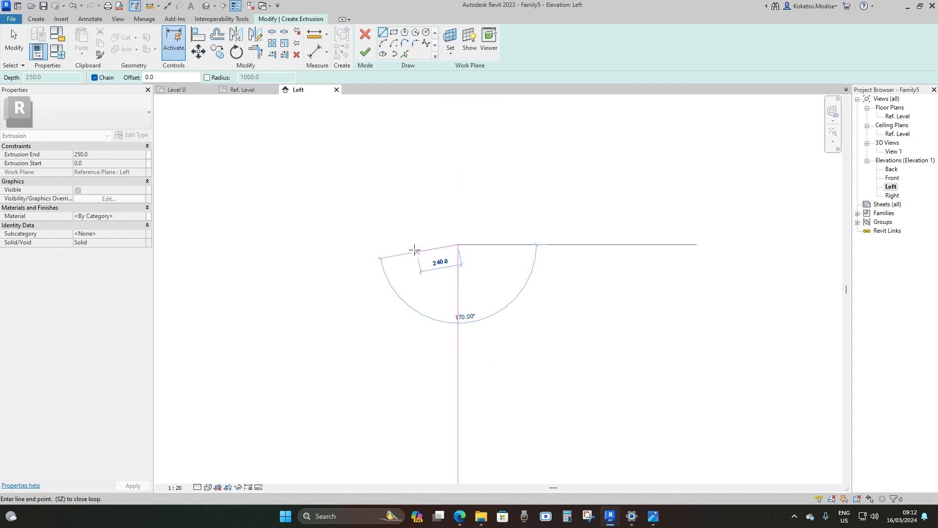
{"action": "type", "text": "200"}
{"action": "key", "text": "Return"}
- Close the profile with a sloping stem face down to the toe's endpoint at the reference plane intersection and finish the line chain
{"action": "scroll", "coordinate": [413, 249], "scroll_direction": "down", "scroll_amount": 2}
{"action": "middle_click_drag", "start_coordinate": [411, 416], "coordinate": [420, 148]}
{"action": "scroll", "coordinate": [408, 400], "scroll_direction": "up", "scroll_amount": 2}
{"action": "scroll", "coordinate": [423, 353], "scroll_direction": "up", "scroll_amount": 2}
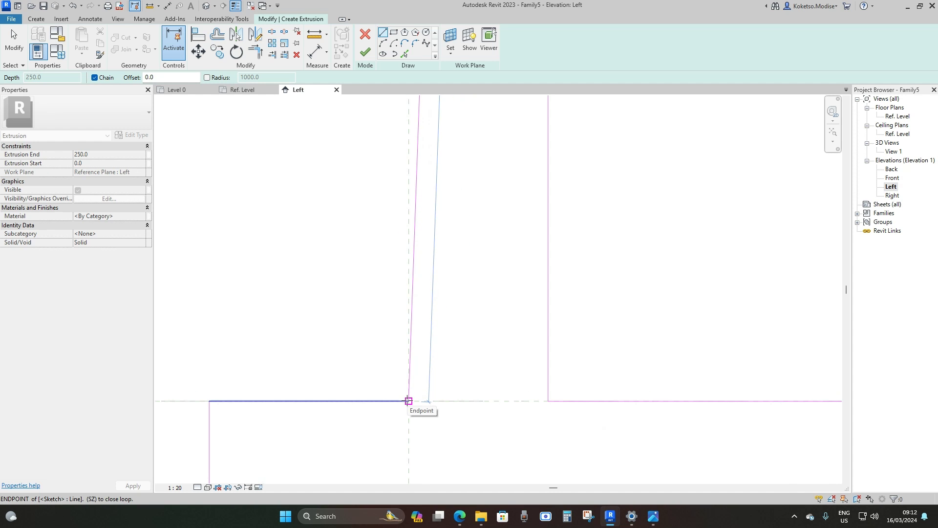
{"action": "key", "text": "Escape"}
{"action": "key", "text": "Escape"}
- Delete the two short bottom segments of the footing and extend the 1600 mm bottom line to the toe's lower corner
{"action": "scroll", "coordinate": [503, 279], "scroll_direction": "down", "scroll_amount": 3}
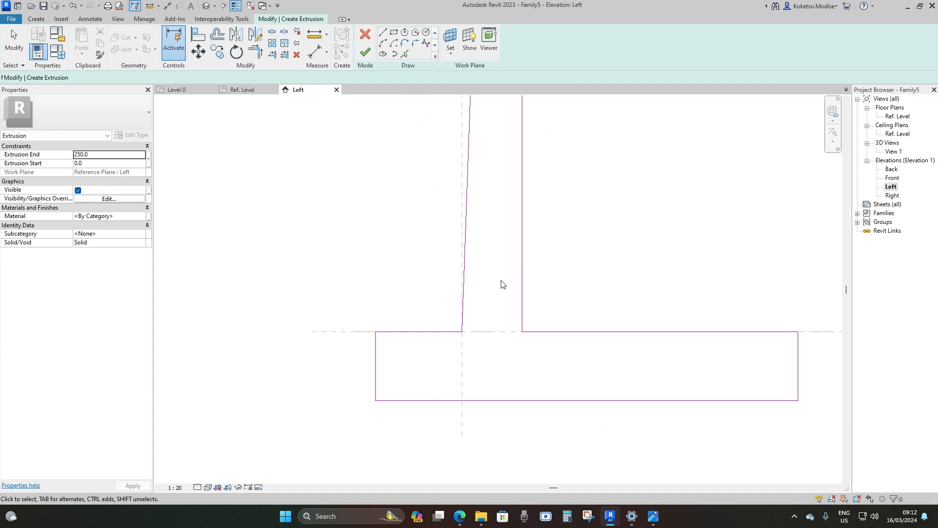
{"action": "scroll", "coordinate": [456, 394], "scroll_direction": "down", "scroll_amount": 4}
{"action": "scroll", "coordinate": [458, 401], "scroll_direction": "up", "scroll_amount": 2}
{"action": "scroll", "coordinate": [456, 411], "scroll_direction": "up", "scroll_amount": 3}
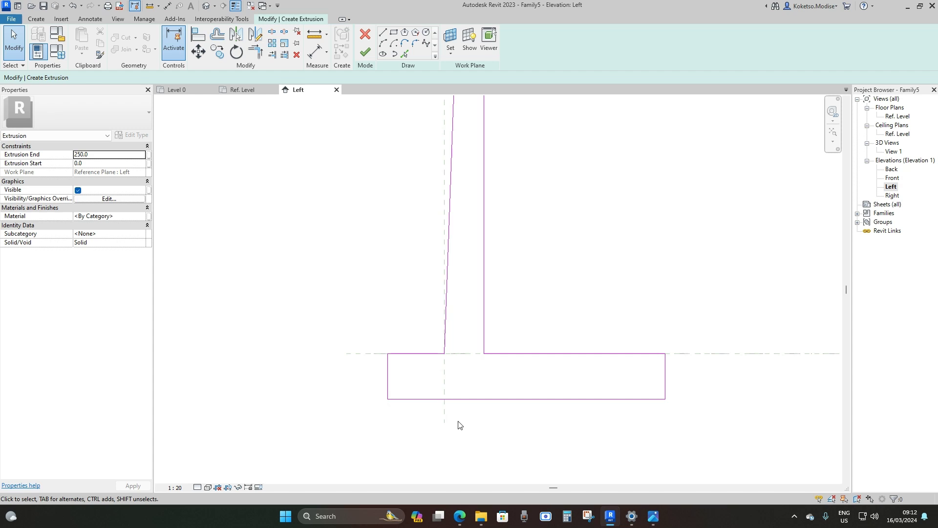
{"action": "scroll", "coordinate": [451, 418], "scroll_direction": "up", "scroll_amount": 2}
{"action": "left_click_drag", "start_coordinate": [443, 429], "coordinate": [384, 368]}
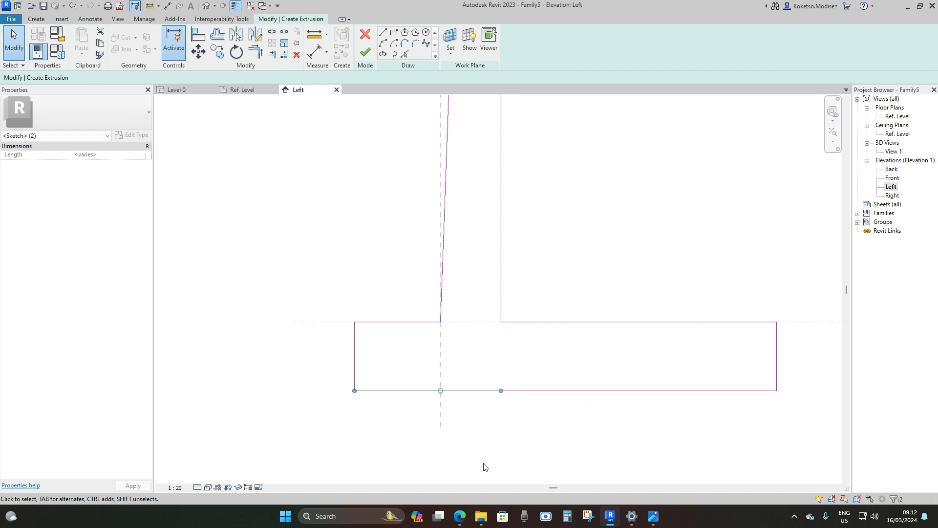
{"action": "key", "text": "Delete"}
{"action": "left_click", "coordinate": [506, 390]}
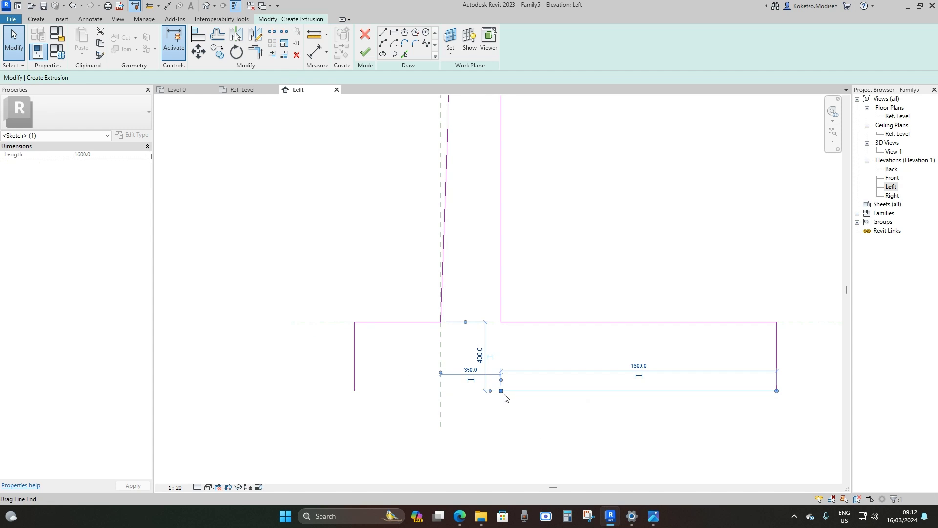
{"action": "left_click_drag", "start_coordinate": [503, 394], "coordinate": [355, 391]}
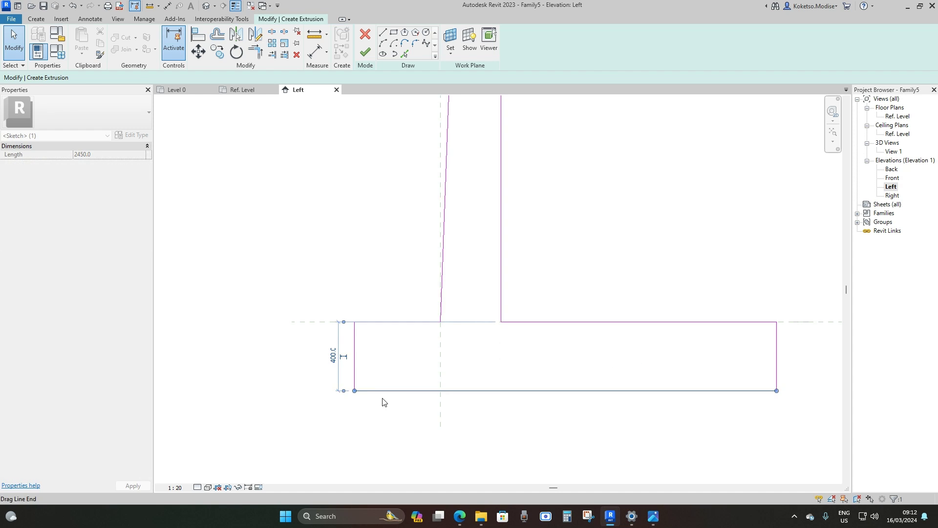
{"action": "scroll", "coordinate": [457, 399], "scroll_direction": "down", "scroll_amount": 2}
{"action": "scroll", "coordinate": [493, 408], "scroll_direction": "up", "scroll_amount": 3}
{"action": "key", "text": "Escape"}
{"action": "scroll", "coordinate": [418, 387], "scroll_direction": "down", "scroll_amount": 1}
{"action": "scroll", "coordinate": [425, 415], "scroll_direction": "down", "scroll_amount": 4}
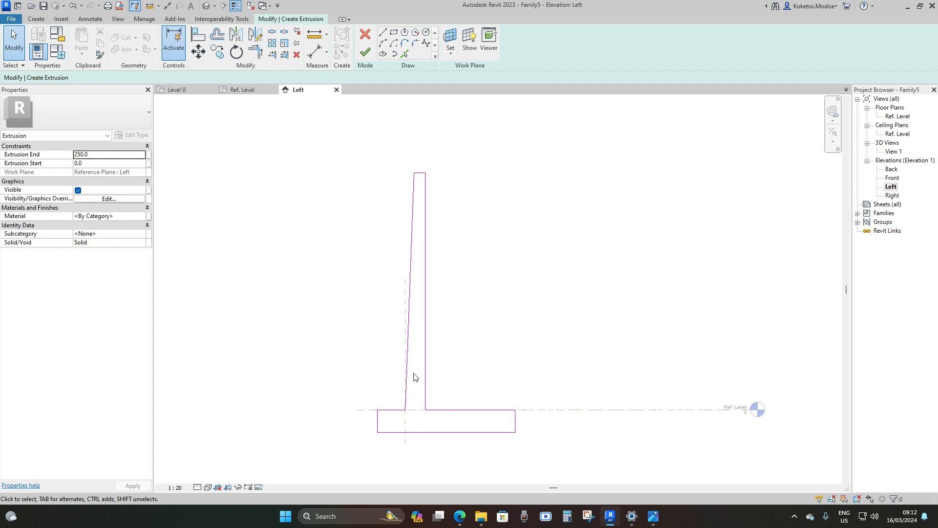
- Add aligned dimensions for the footing's thickness at both its heel end and its toe end
{"action": "left_click", "coordinate": [167, 7]}
{"action": "scroll", "coordinate": [517, 454], "scroll_direction": "up", "scroll_amount": 5}
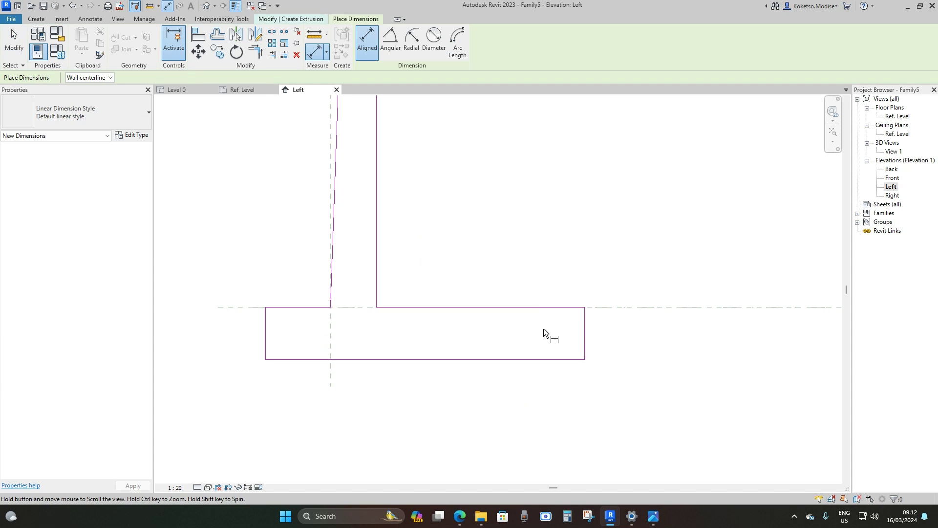
{"action": "left_click", "coordinate": [533, 306]}
{"action": "left_click", "coordinate": [554, 359]}
{"action": "left_click", "coordinate": [681, 340]}
{"action": "middle_click_drag", "start_coordinate": [509, 357], "coordinate": [565, 346]}
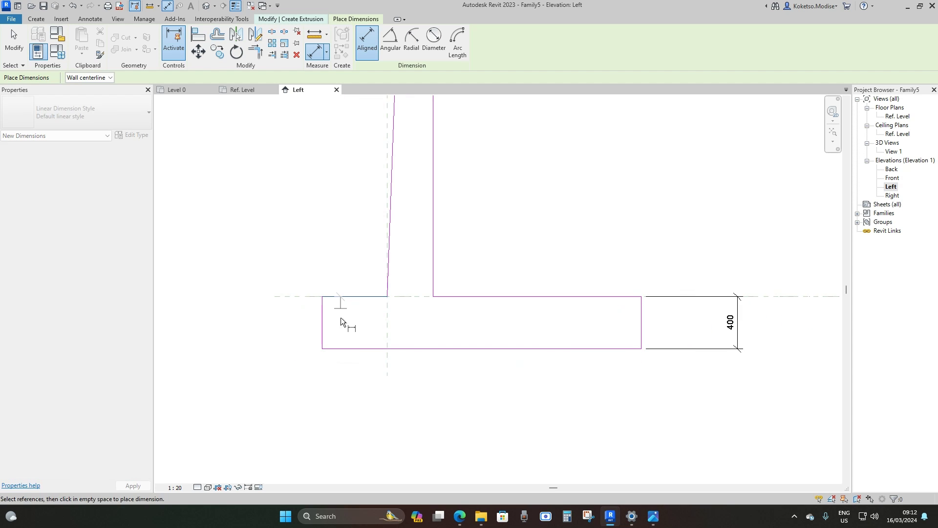
{"action": "left_click", "coordinate": [341, 347]}
{"action": "left_click", "coordinate": [251, 322]}
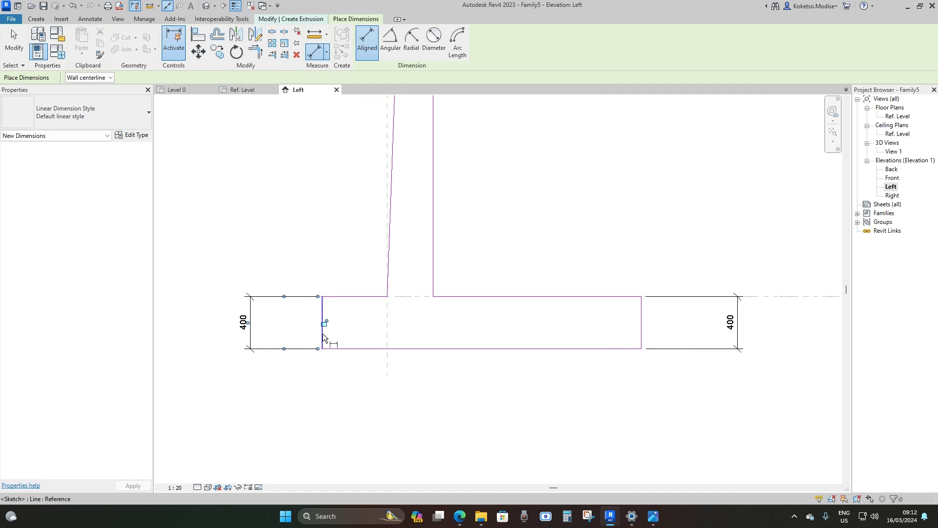
- Dimension the footing's overall width below it and the heel's projection from the stem's vertical face above it
{"action": "left_click", "coordinate": [323, 330]}
{"action": "left_click", "coordinate": [642, 327]}
{"action": "left_click", "coordinate": [542, 397]}
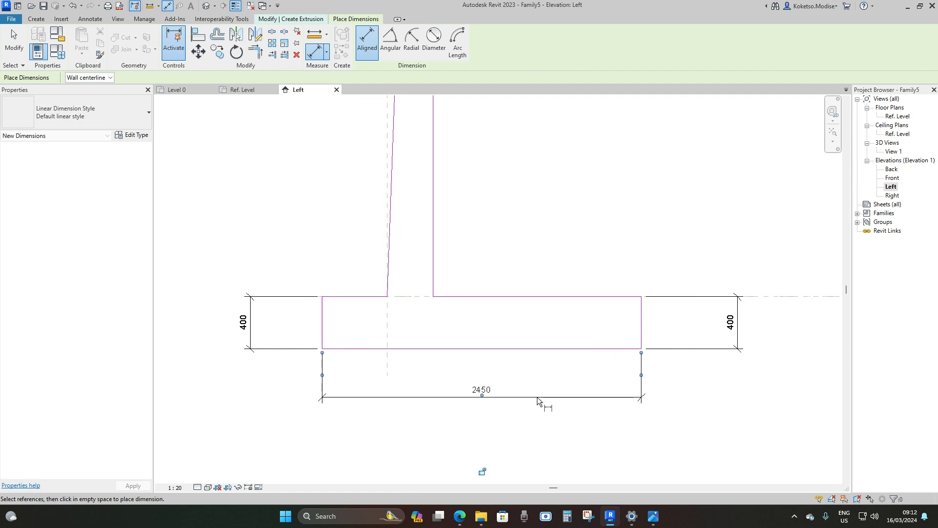
{"action": "left_click", "coordinate": [641, 336]}
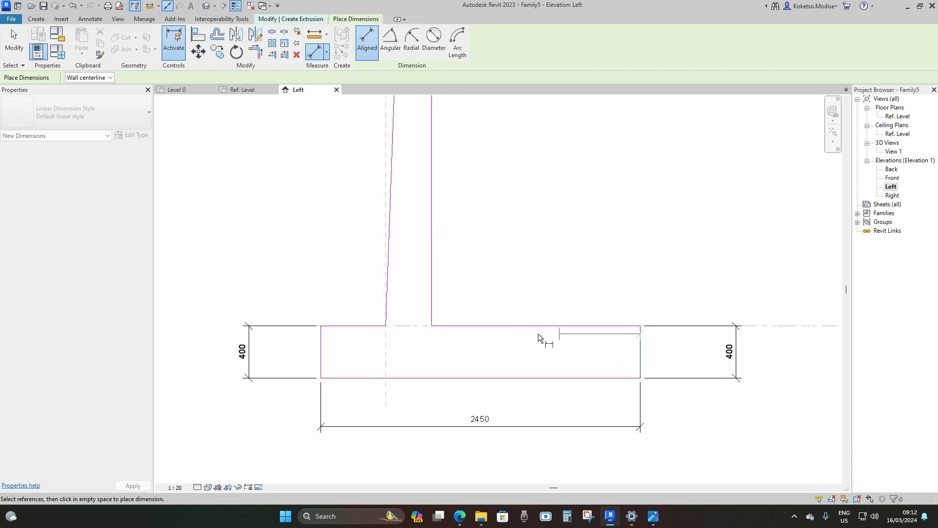
{"action": "scroll", "coordinate": [509, 333], "scroll_direction": "up", "scroll_amount": 3}
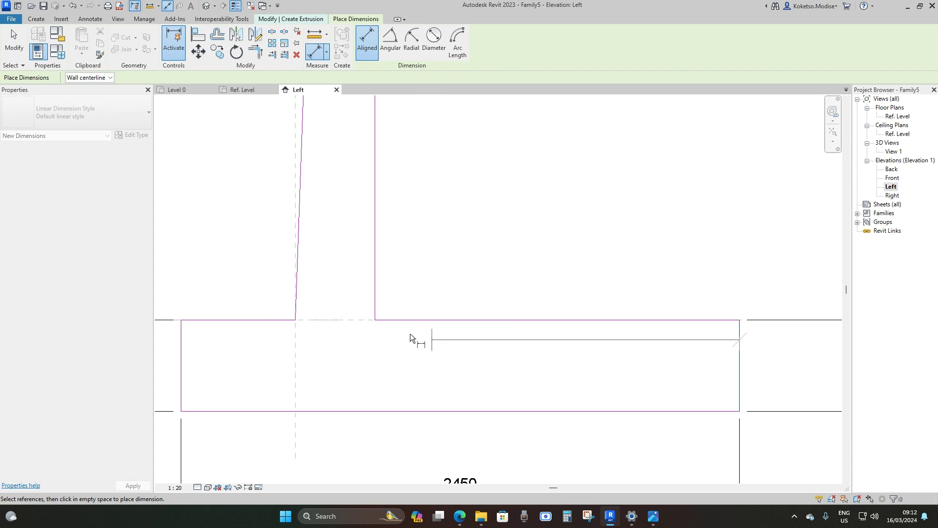
{"action": "left_click", "coordinate": [376, 321]}
{"action": "left_click", "coordinate": [437, 215]}
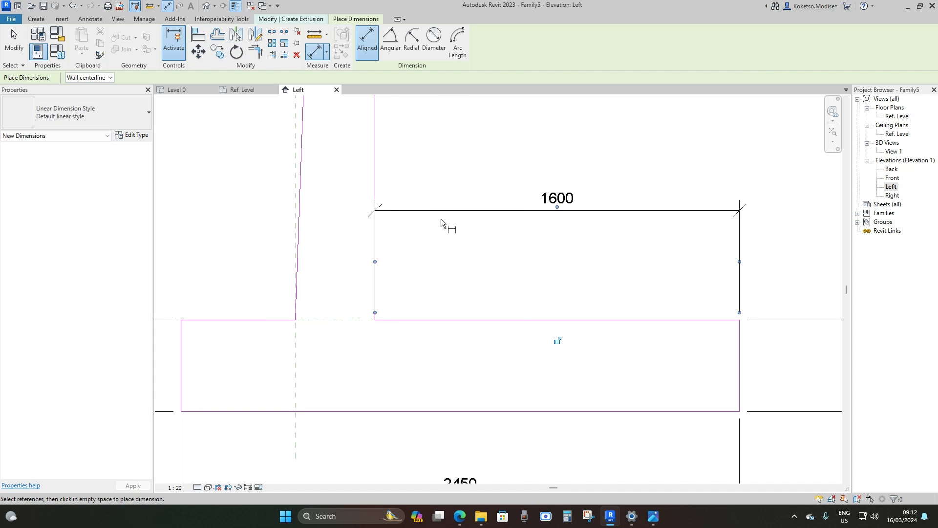
- Dimension the toe's projection from the footing's outer end to the base of the sloping stem face
{"action": "scroll", "coordinate": [441, 220], "scroll_direction": "down", "scroll_amount": 2}
{"action": "left_click", "coordinate": [244, 314]}
{"action": "left_click", "coordinate": [330, 295]}
{"action": "left_click", "coordinate": [298, 213]}
- Dimension the width of the stem's top edge, placing the dimension above the wall
{"action": "scroll", "coordinate": [440, 304], "scroll_direction": "down", "scroll_amount": 2}
{"action": "scroll", "coordinate": [452, 246], "scroll_direction": "up", "scroll_amount": 5}
{"action": "left_click", "coordinate": [466, 277]}
{"action": "left_click", "coordinate": [407, 277]}
{"action": "left_click", "coordinate": [418, 195]}
- Dimension the stem's height from its top edge down to the footing's top, placed on the heel side
{"action": "scroll", "coordinate": [544, 256], "scroll_direction": "down", "scroll_amount": 3}
{"action": "scroll", "coordinate": [440, 233], "scroll_direction": "up", "scroll_amount": 2}
{"action": "scroll", "coordinate": [444, 298], "scroll_direction": "down", "scroll_amount": 2}
{"action": "scroll", "coordinate": [444, 240], "scroll_direction": "up", "scroll_amount": 3}
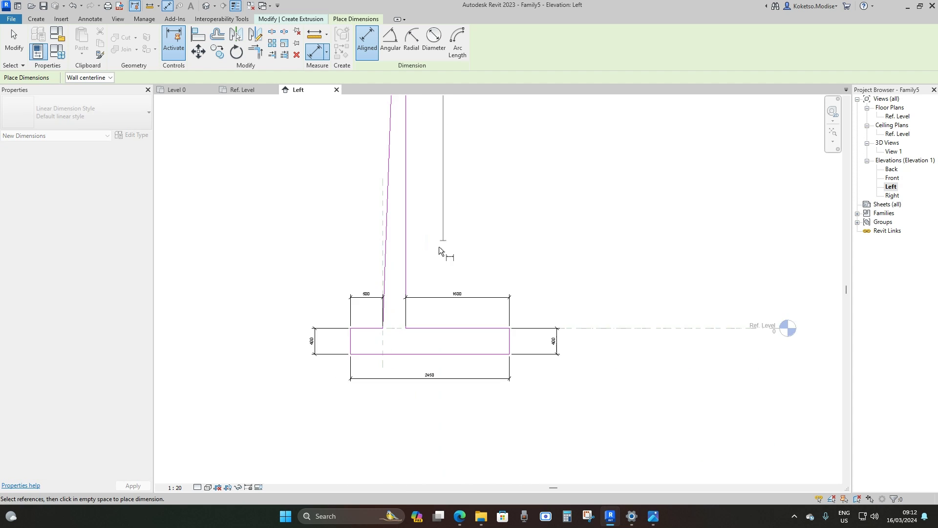
{"action": "left_click", "coordinate": [424, 371]}
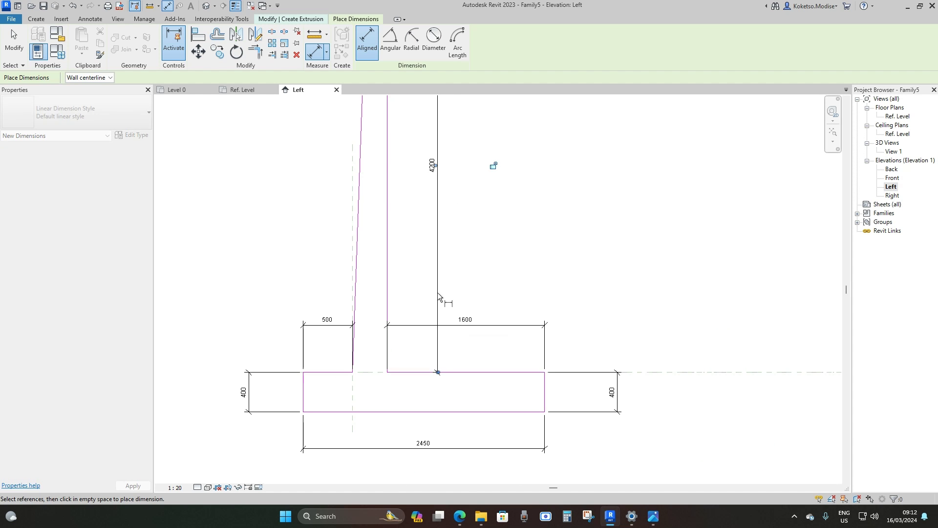
{"action": "left_click", "coordinate": [438, 292]}
- Dimension the stem's width at its base between the two stem faces, placed below the footing, and finish dimensioning
{"action": "scroll", "coordinate": [438, 293], "scroll_direction": "down", "scroll_amount": 2}
{"action": "scroll", "coordinate": [355, 367], "scroll_direction": "up", "scroll_amount": 3}
{"action": "left_click", "coordinate": [416, 318]}
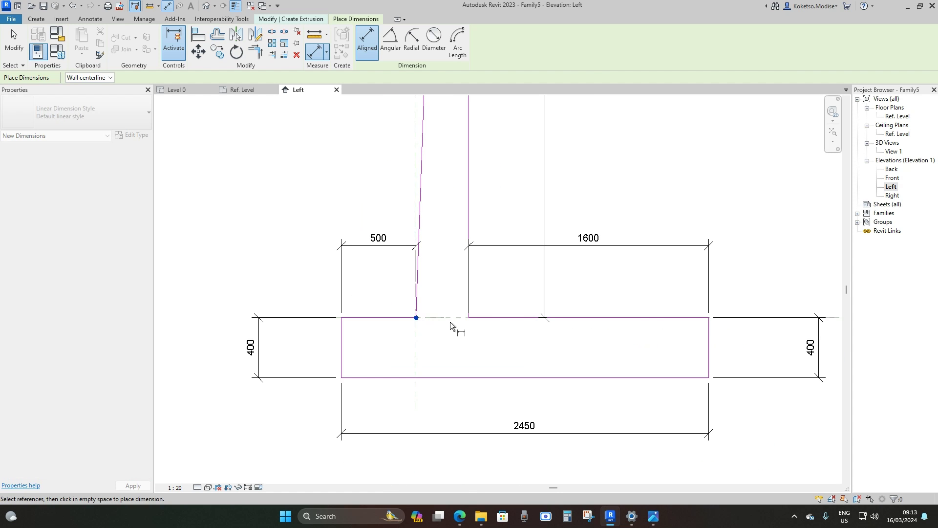
{"action": "left_click", "coordinate": [469, 317]}
{"action": "left_click", "coordinate": [466, 401]}
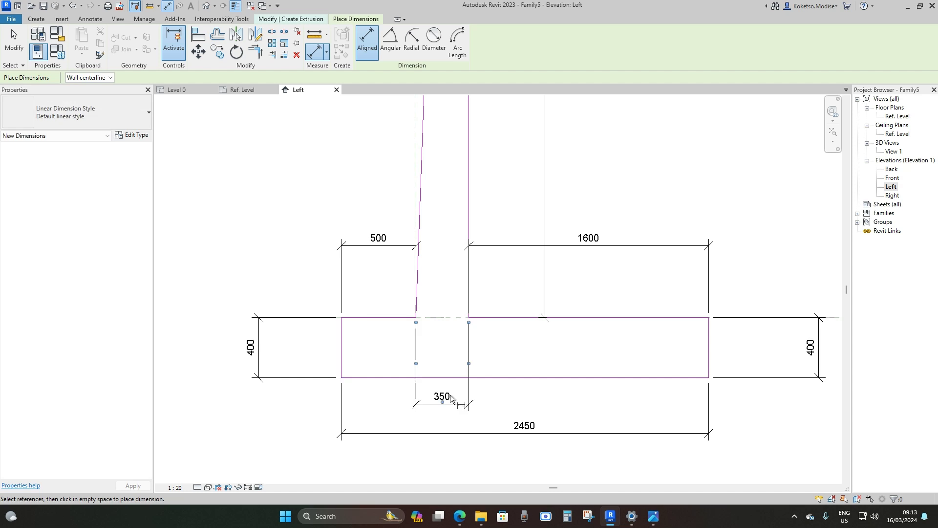
{"action": "scroll", "coordinate": [474, 378], "scroll_direction": "down", "scroll_amount": 4}
{"action": "key", "text": "Escape"}
{"action": "key", "text": "Escape"}
- Label the stem's top width dimension with a new family type parameter named WALL TOP WIDTH
{"action": "scroll", "coordinate": [434, 217], "scroll_direction": "up", "scroll_amount": 3}
{"action": "scroll", "coordinate": [423, 225], "scroll_direction": "up", "scroll_amount": 3}
{"action": "middle_click_drag", "start_coordinate": [431, 268], "coordinate": [340, 291]}
{"action": "left_click", "coordinate": [352, 247]}
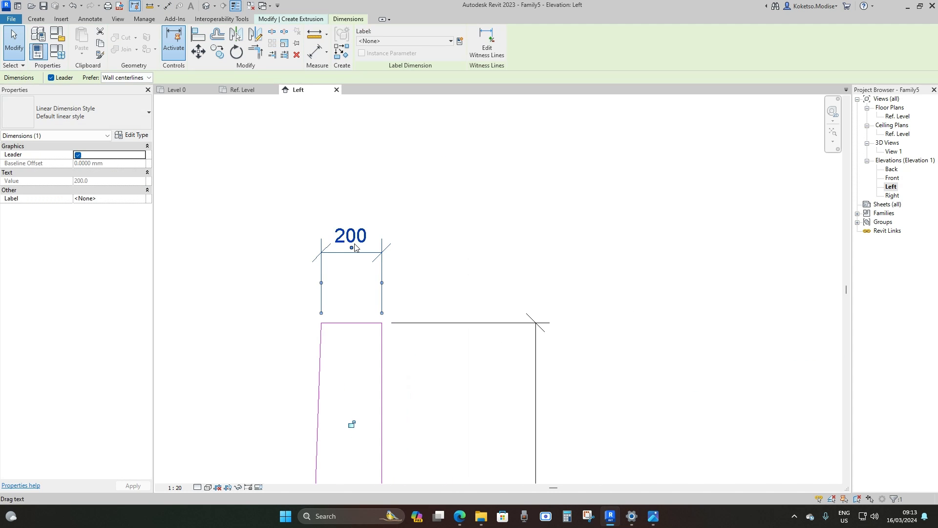
{"action": "left_click", "coordinate": [459, 41]}
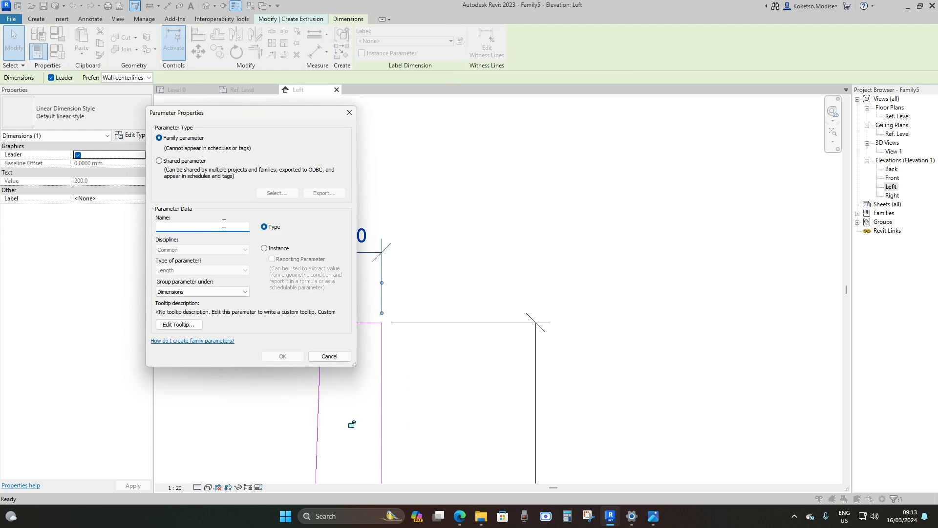
{"action": "type", "text": "WA"}
{"action": "left_click", "coordinate": [282, 356]}
- Label the stem's height dimension with a new family type parameter named WALL HEIGHT
{"action": "scroll", "coordinate": [426, 392], "scroll_direction": "down", "scroll_amount": 3}
{"action": "middle_click_drag", "start_coordinate": [426, 388], "coordinate": [412, 271]}
{"action": "left_click", "coordinate": [412, 271]}
{"action": "left_click", "coordinate": [439, 277]}
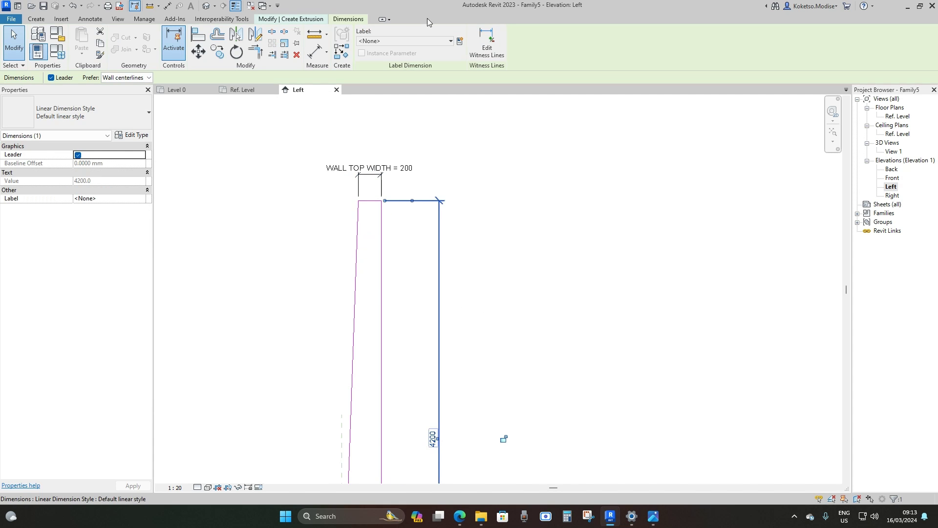
{"action": "left_click", "coordinate": [459, 42]}
{"action": "type", "text": "WA"}
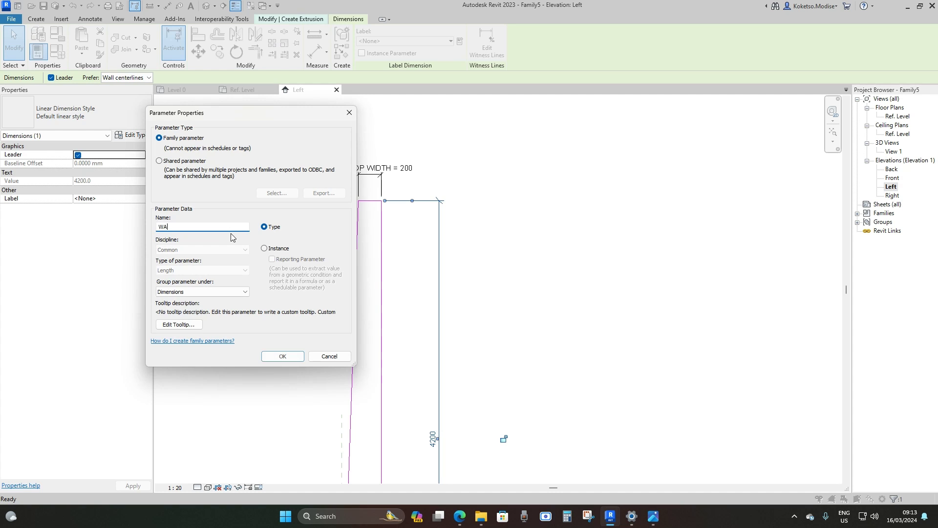
{"action": "type", "text": "LL HEIGHT"}
{"action": "left_click", "coordinate": [290, 357]}
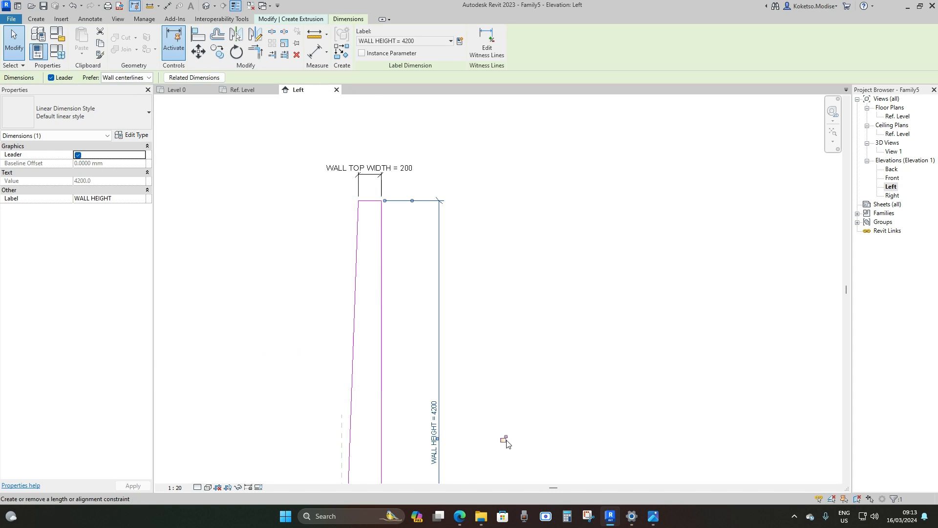
- Label the stem's base width dimension with a new family type parameter named WALL BOTTOM WIDTH
{"action": "scroll", "coordinate": [474, 253], "scroll_direction": "down", "scroll_amount": 2}
{"action": "left_click", "coordinate": [523, 407]}
{"action": "middle_click_drag", "start_coordinate": [524, 409], "coordinate": [552, 158]}
{"action": "scroll", "coordinate": [489, 234], "scroll_direction": "up", "scroll_amount": 2}
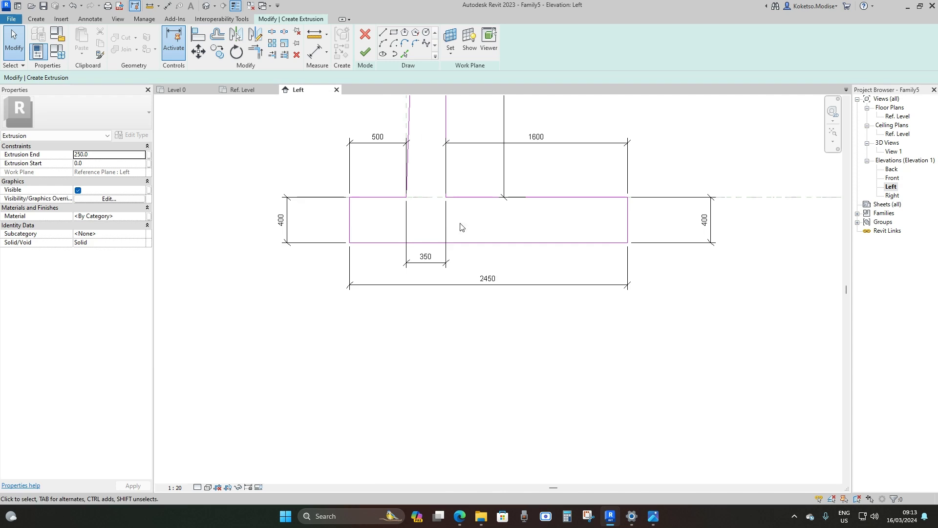
{"action": "left_click", "coordinate": [430, 259]}
{"action": "scroll", "coordinate": [450, 205], "scroll_direction": "up", "scroll_amount": 3}
{"action": "left_click", "coordinate": [459, 41]}
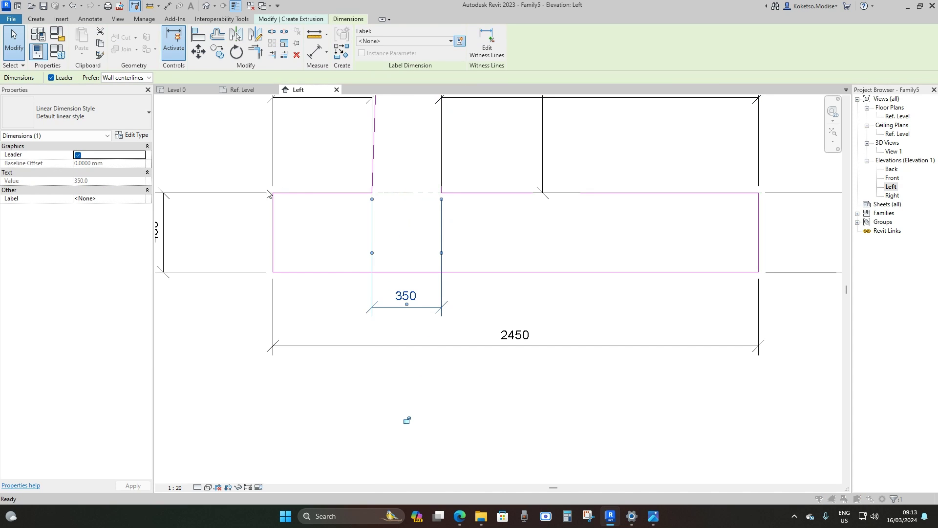
{"action": "type", "text": "WA"}
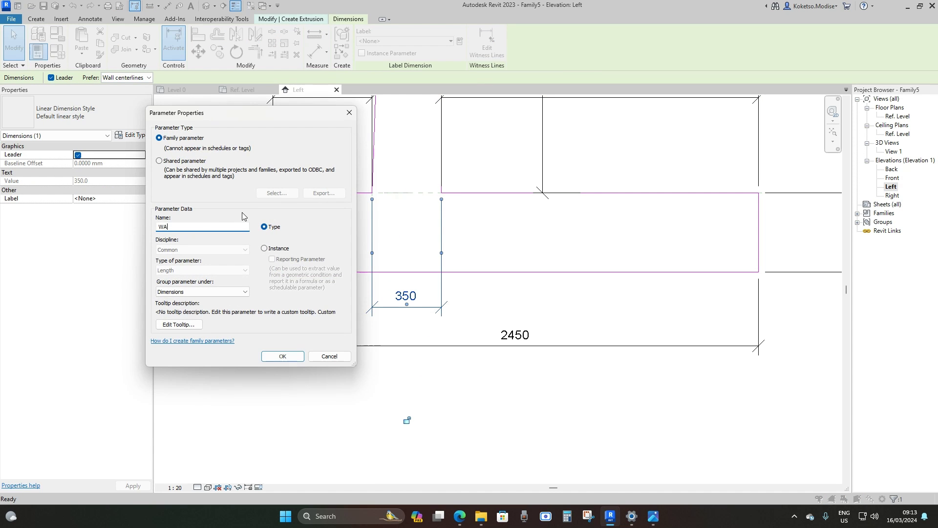
{"action": "type", "text": "LL BOTTOM WIDTH"}
{"action": "left_click", "coordinate": [293, 355]}
{"action": "scroll", "coordinate": [480, 390], "scroll_direction": "down", "scroll_amount": 3}
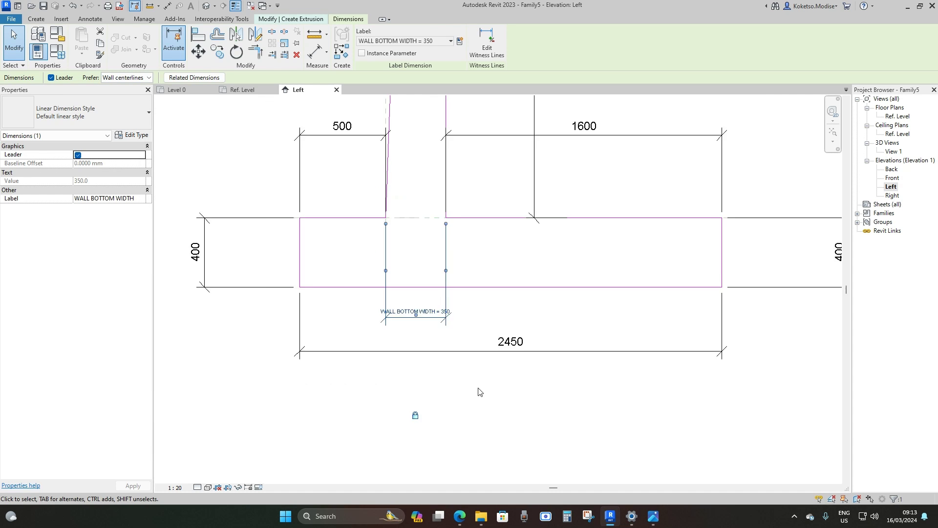
{"action": "left_click", "coordinate": [481, 391]}
- Label the footing thickness dimension at the heel end with a new family type parameter named BASE THICKNESS
{"action": "middle_click_drag", "start_coordinate": [530, 251], "coordinate": [516, 303]}
{"action": "scroll", "coordinate": [602, 373], "scroll_direction": "up", "scroll_amount": 2}
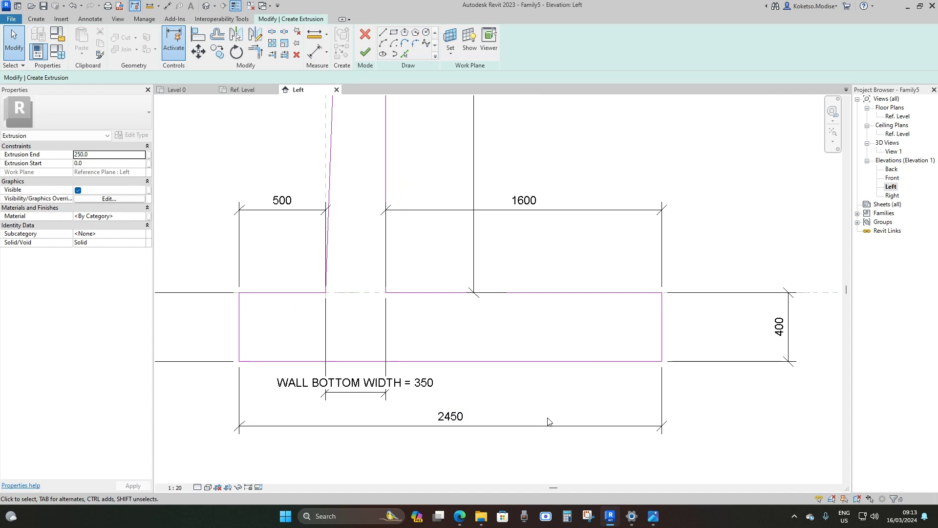
{"action": "left_click", "coordinate": [792, 321]}
{"action": "middle_click_drag", "start_coordinate": [792, 322], "coordinate": [625, 296]}
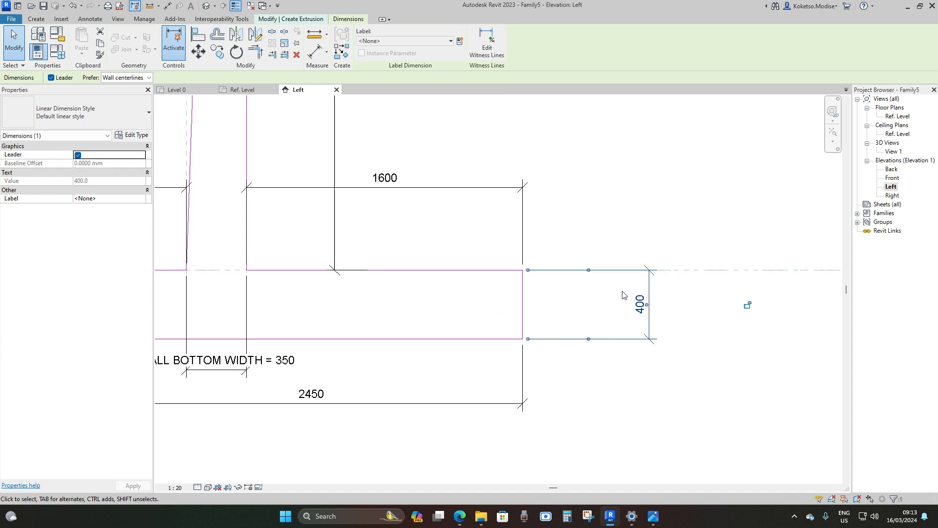
{"action": "left_click", "coordinate": [459, 41]}
{"action": "type", "text": "BASE THICKNESS"}
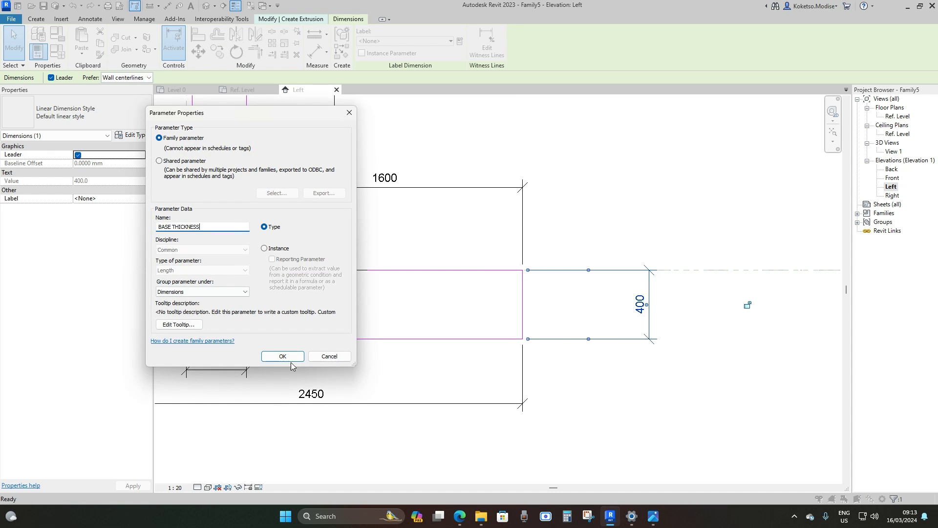
{"action": "left_click", "coordinate": [282, 356]}
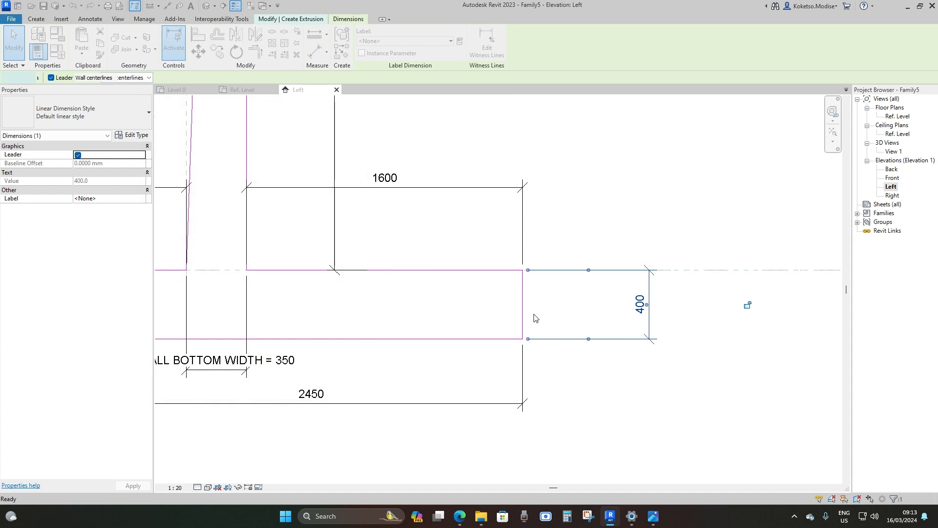
- Assign the existing BASE THICKNESS parameter to the footing thickness dimension at the toe end
{"action": "middle_click_drag", "start_coordinate": [449, 349], "coordinate": [682, 348]}
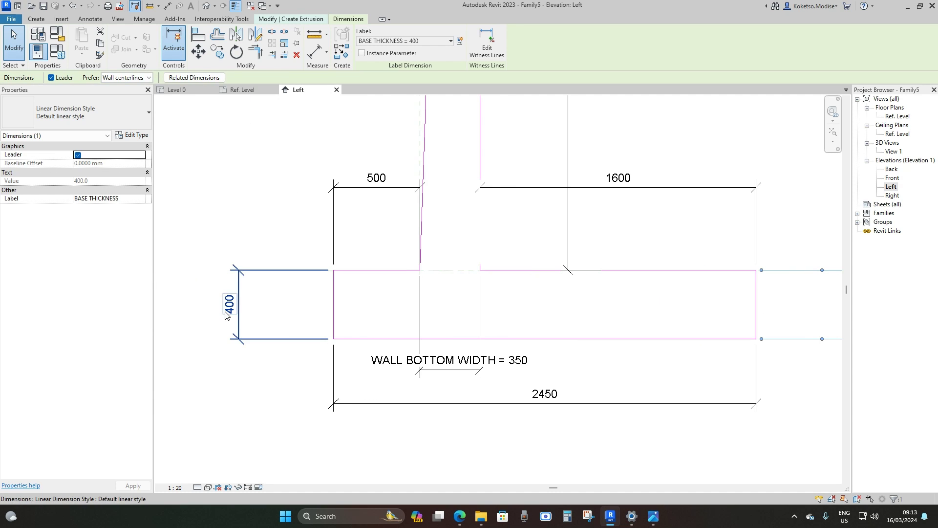
{"action": "left_click", "coordinate": [238, 286]}
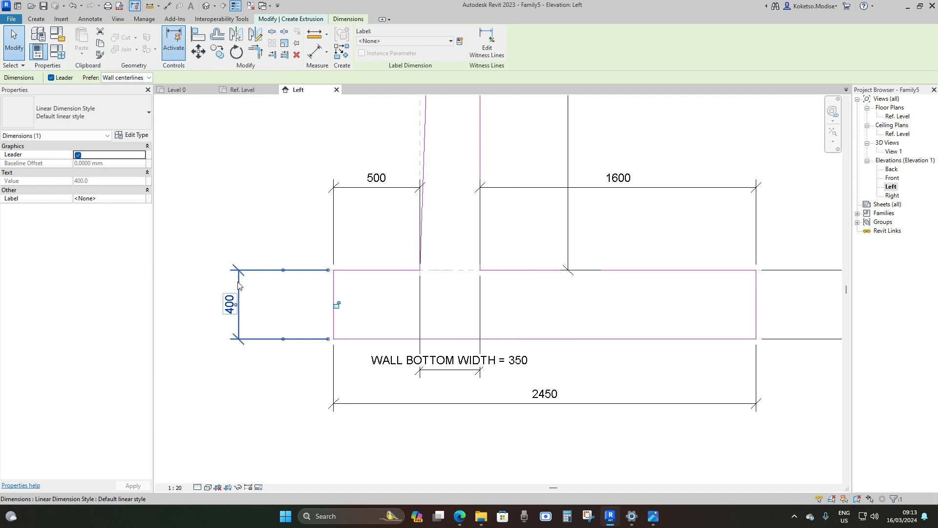
{"action": "left_click", "coordinate": [370, 42]}
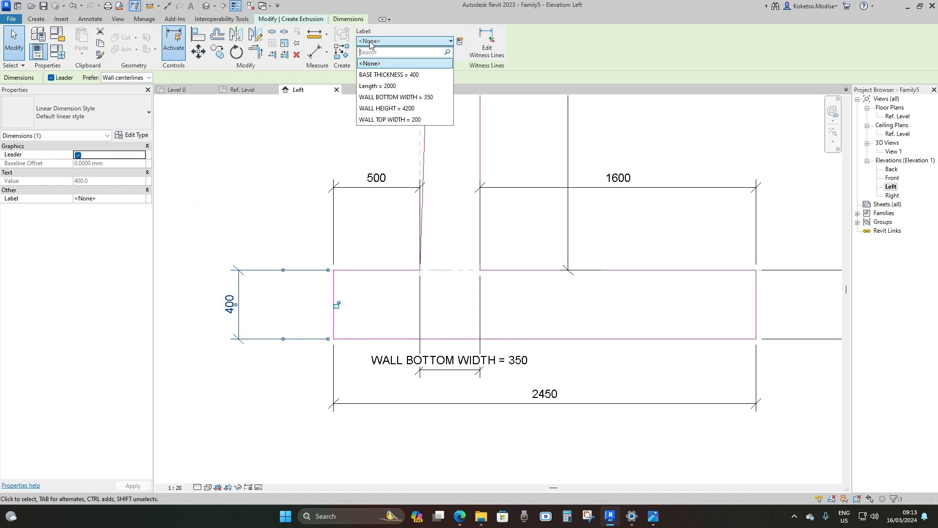
{"action": "left_click", "coordinate": [374, 74]}
{"action": "scroll", "coordinate": [391, 386], "scroll_direction": "down", "scroll_amount": 2}
{"action": "key", "text": "Escape"}
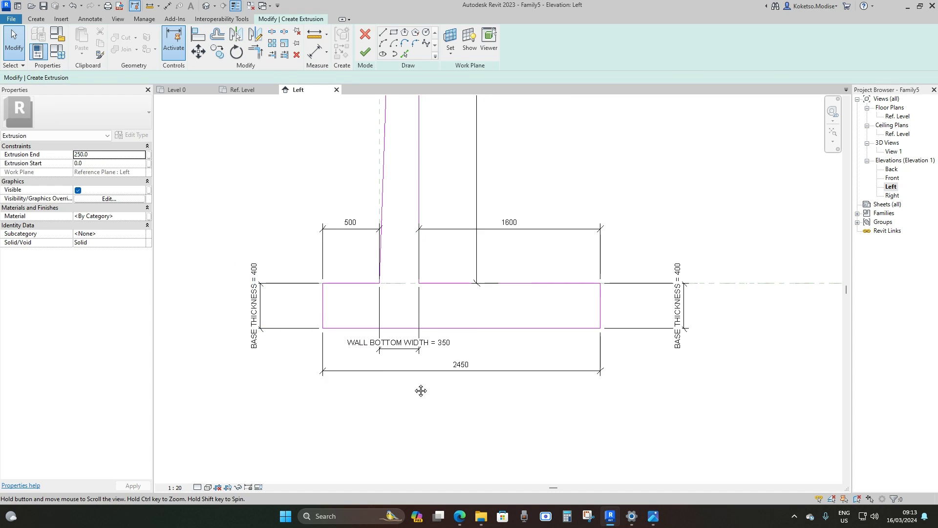
- Label the footing's overall width dimension with a new family type parameter named BASE WIDTH
{"action": "middle_click_drag", "start_coordinate": [421, 390], "coordinate": [398, 397]}
{"action": "left_click", "coordinate": [399, 377]}
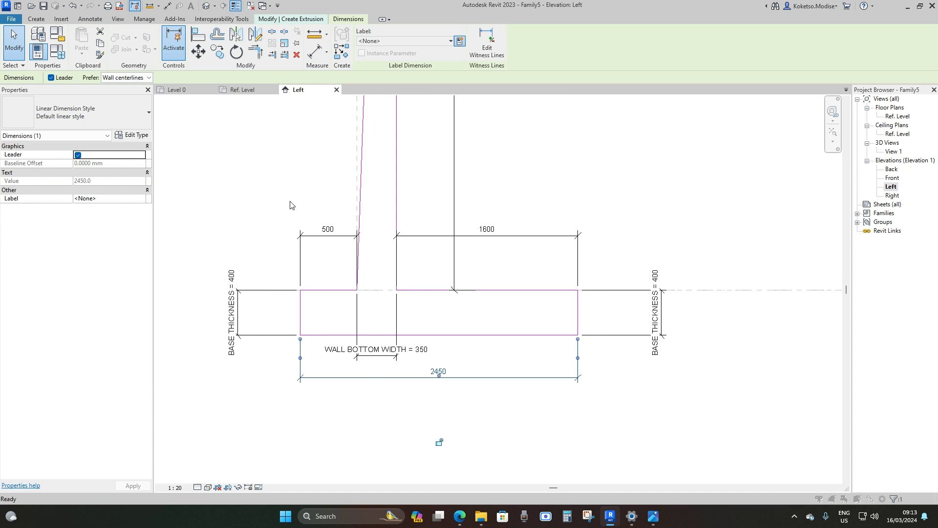
{"action": "left_click", "coordinate": [460, 41]}
{"action": "type", "text": "BASE WIDTH"}
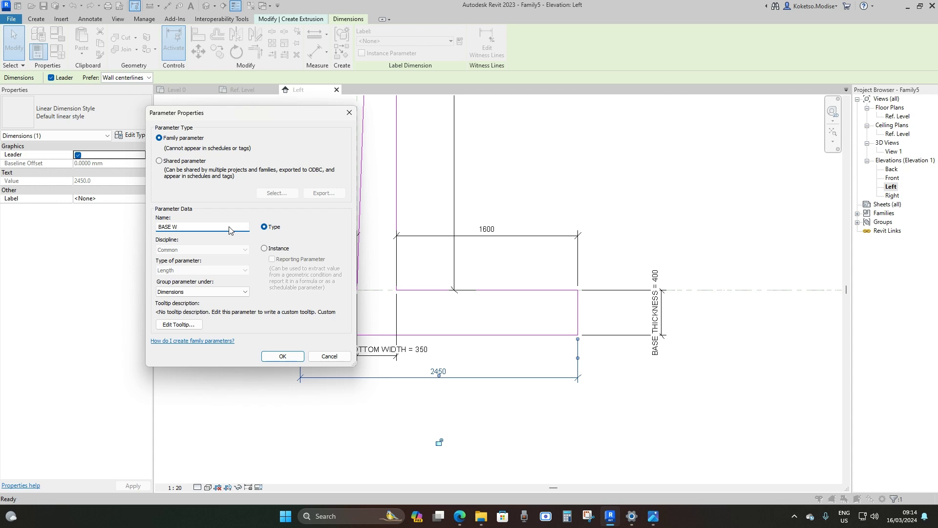
{"action": "left_click", "coordinate": [282, 357]}
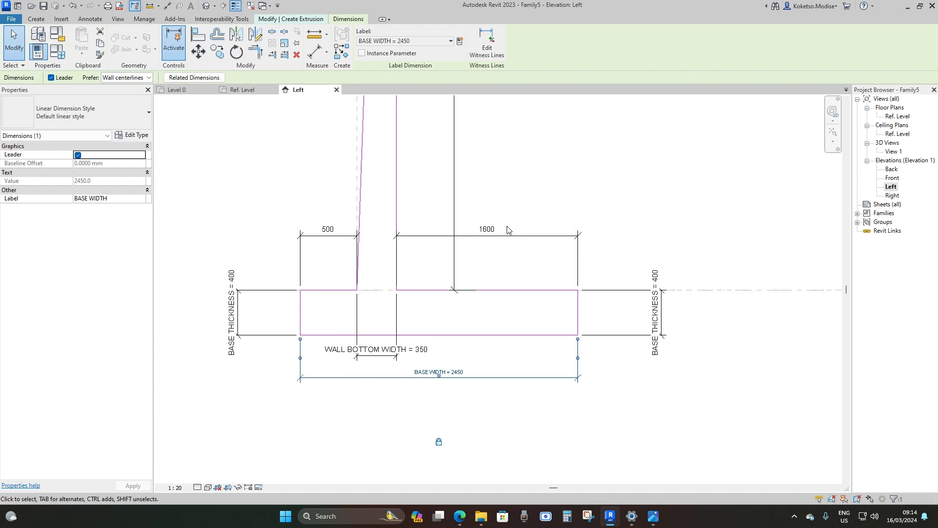
- Label the heel's horizontal dimension with a new family type parameter named HEEL PROJECTION
{"action": "scroll", "coordinate": [502, 229], "scroll_direction": "up", "scroll_amount": 2}
{"action": "left_click", "coordinate": [488, 239]}
{"action": "left_click", "coordinate": [460, 41]}
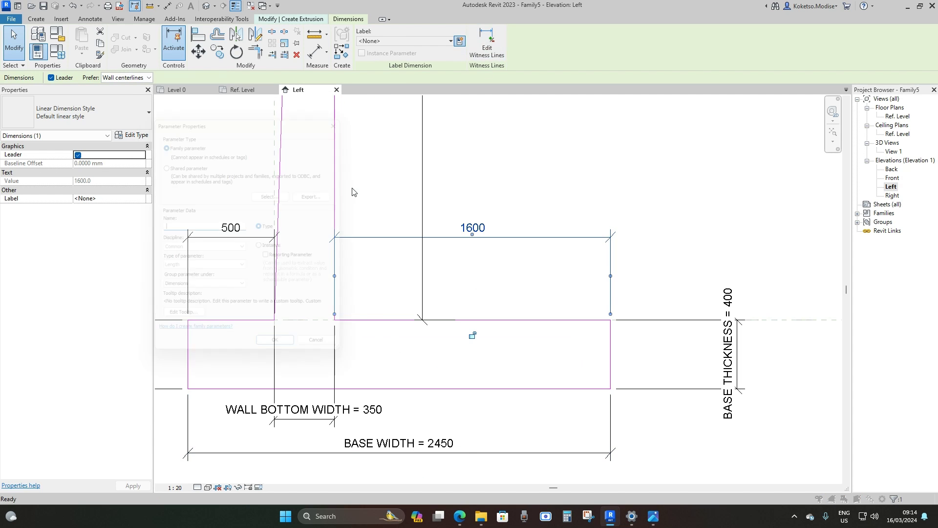
{"action": "type", "text": "HEEL PROJECTION"}
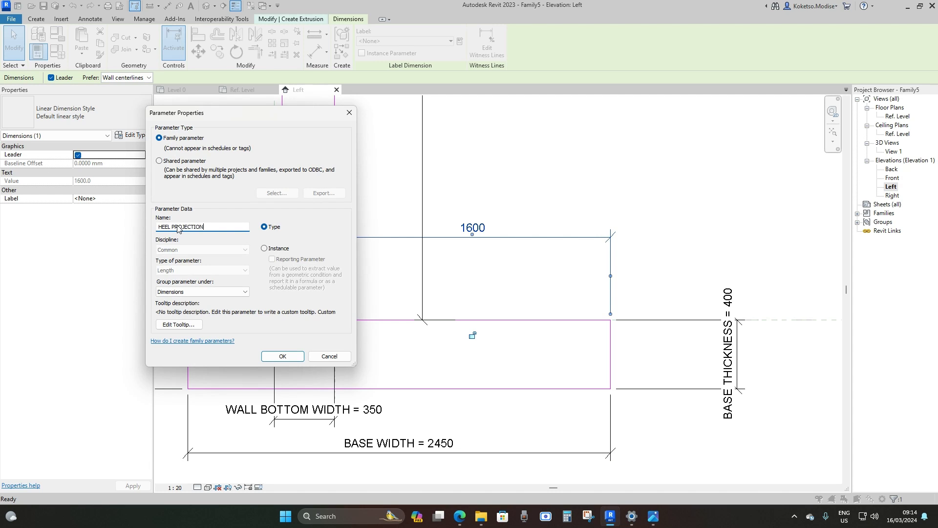
{"action": "left_click", "coordinate": [283, 356]}
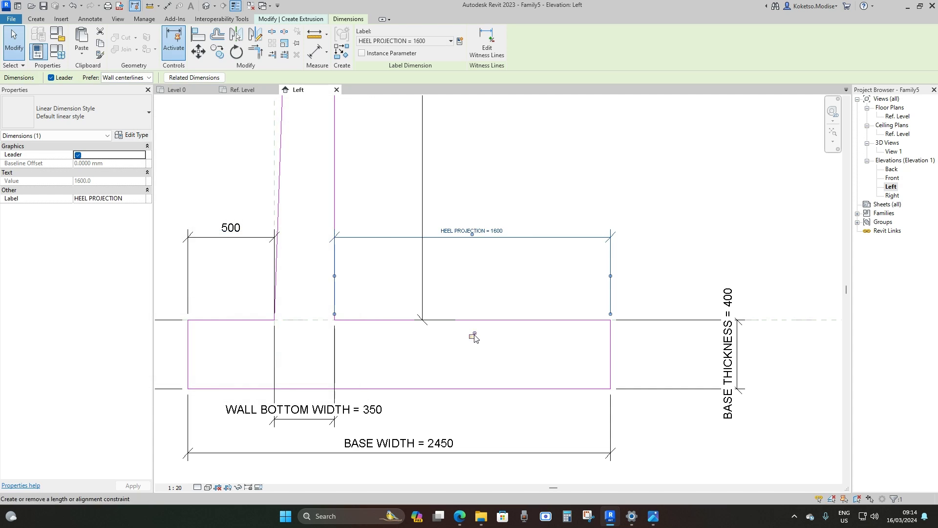
- Label the footing's toe dimension with a new family parameter named TOE PROJECTION
{"action": "middle_click_drag", "start_coordinate": [206, 241], "coordinate": [387, 243]}
{"action": "left_click", "coordinate": [387, 240]}
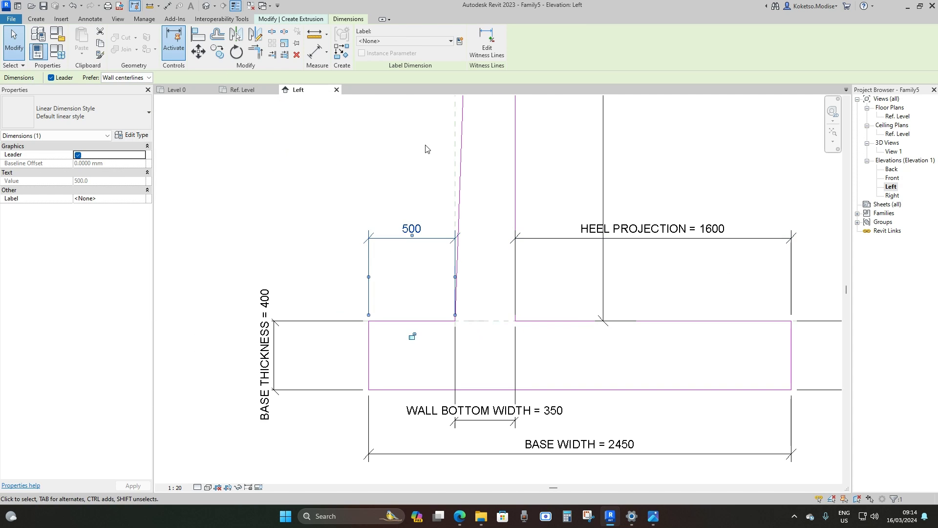
{"action": "left_click", "coordinate": [459, 41]}
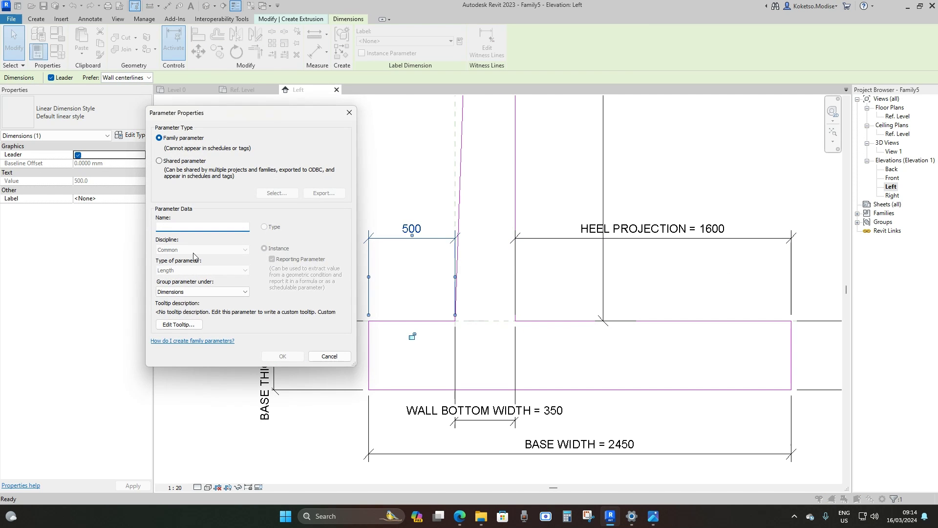
{"action": "type", "text": "TOE PROJEC"}
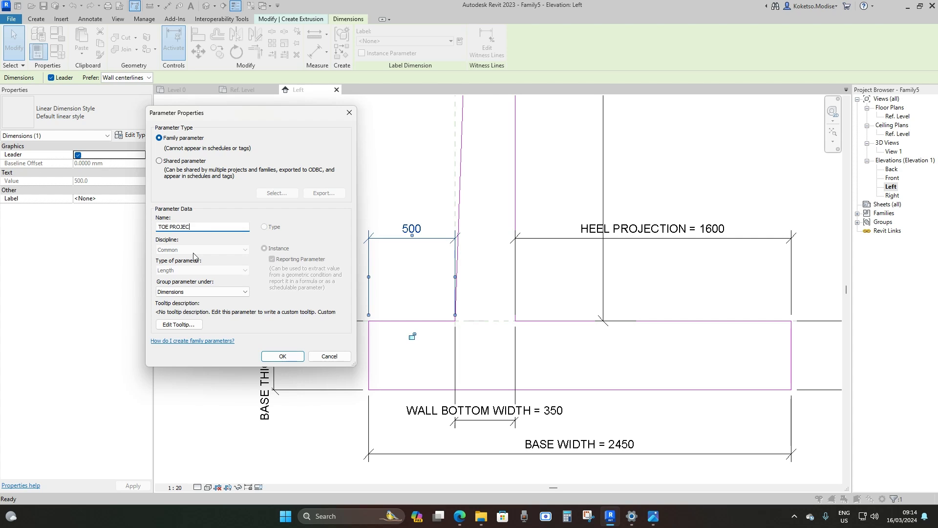
{"action": "type", "text": "TION"}
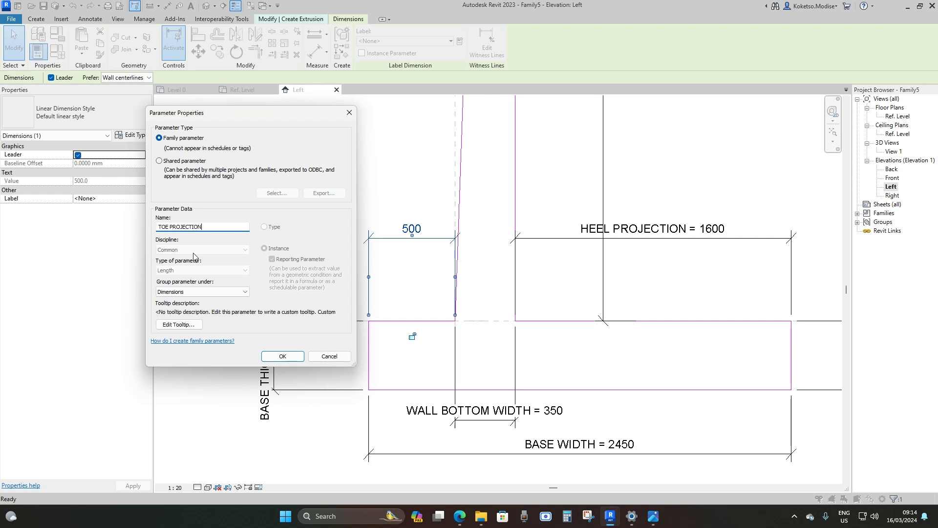
{"action": "left_click", "coordinate": [283, 356]}
- Finish the retaining wall's extrusion sketch and assign the Concrete - Precast Concrete material to the solid
{"action": "scroll", "coordinate": [411, 313], "scroll_direction": "down", "scroll_amount": 3}
{"action": "left_click", "coordinate": [564, 273]}
{"action": "left_click", "coordinate": [566, 195]}
{"action": "middle_click_drag", "start_coordinate": [518, 314], "coordinate": [488, 366]}
{"action": "scroll", "coordinate": [488, 367], "scroll_direction": "down", "scroll_amount": 2}
{"action": "middle_click_drag", "start_coordinate": [519, 274], "coordinate": [492, 290]}
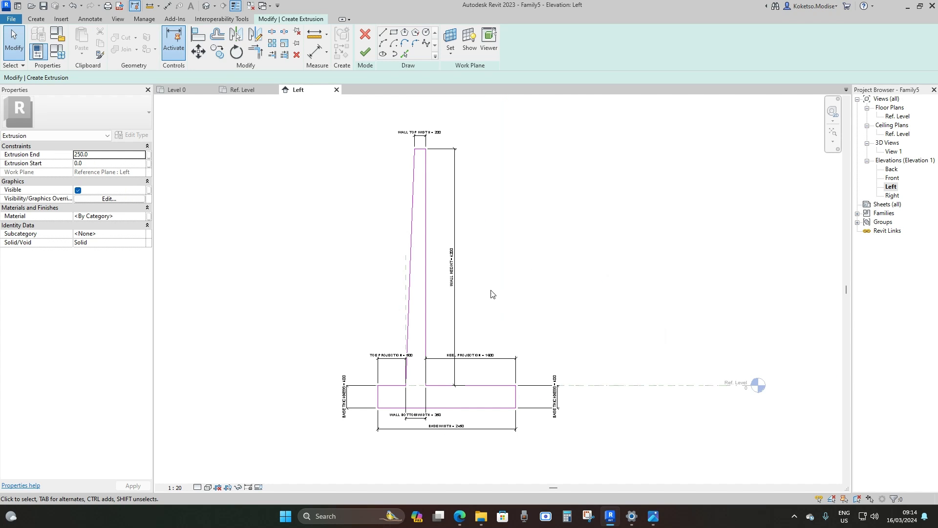
{"action": "middle_click_drag", "start_coordinate": [410, 316], "coordinate": [452, 301]}
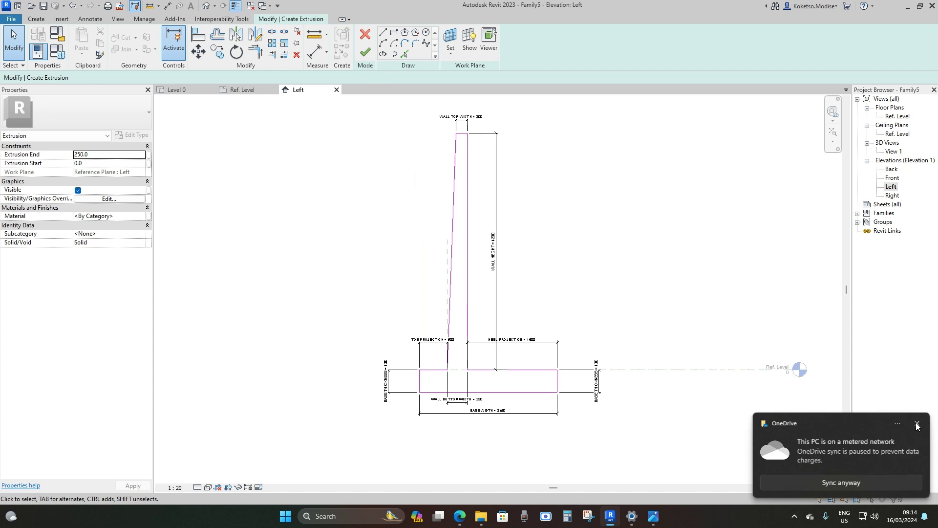
{"action": "left_click", "coordinate": [916, 424]}
{"action": "left_click", "coordinate": [365, 52]}
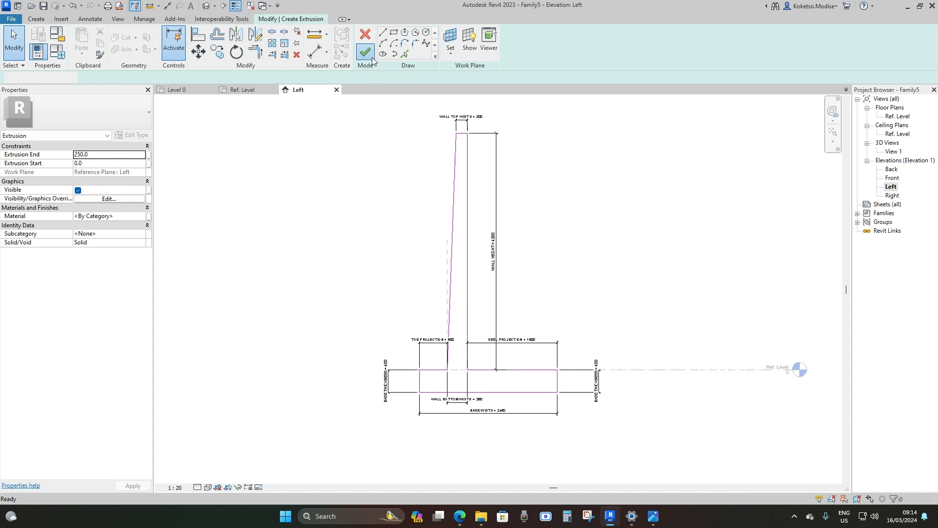
{"action": "left_click", "coordinate": [144, 216]}
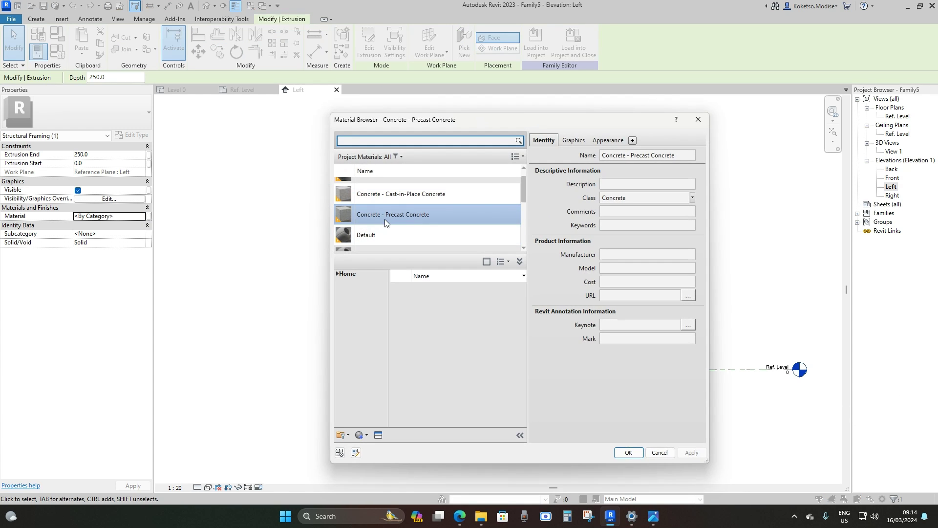
{"action": "left_click", "coordinate": [627, 452]}
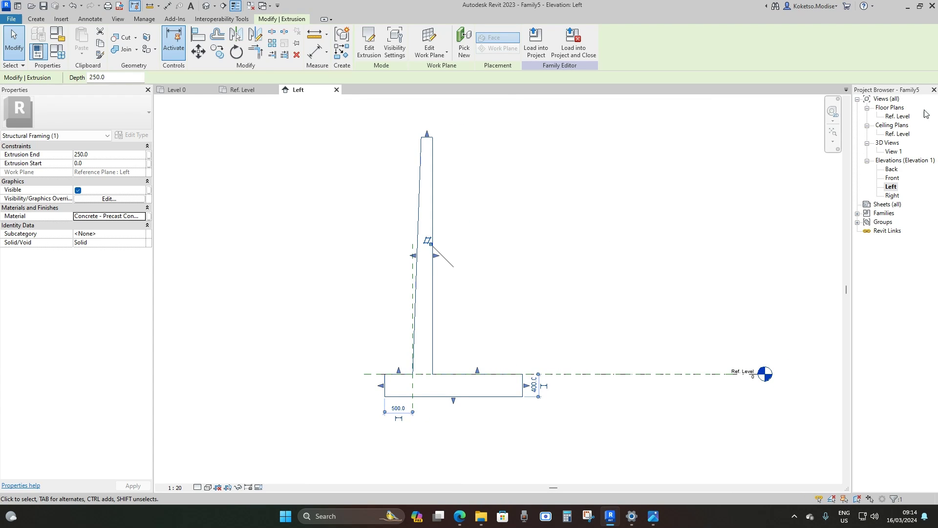
- In the Ref. Level floor plan, stretch the extrusion between the outer reference planes of the Length dimension and lock its ends to them
{"action": "double_click", "coordinate": [890, 117]}
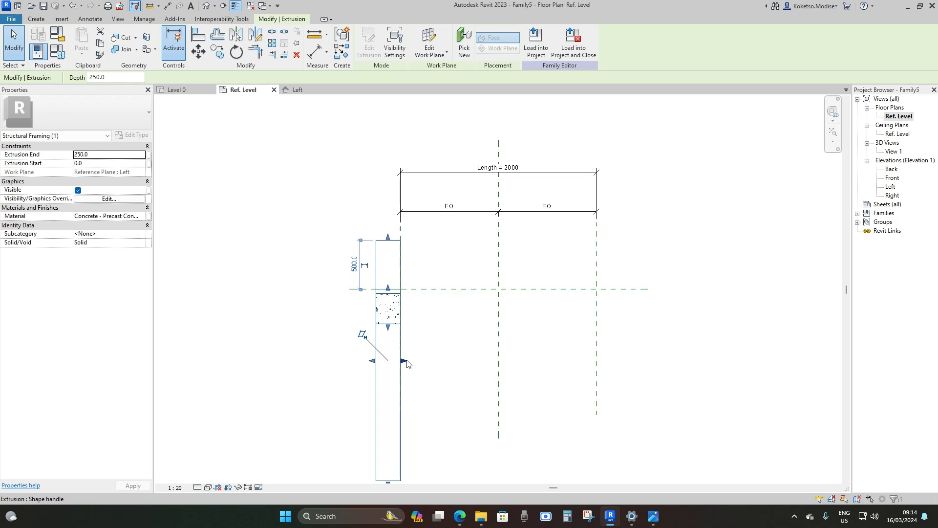
{"action": "left_click_drag", "start_coordinate": [405, 361], "coordinate": [596, 359]}
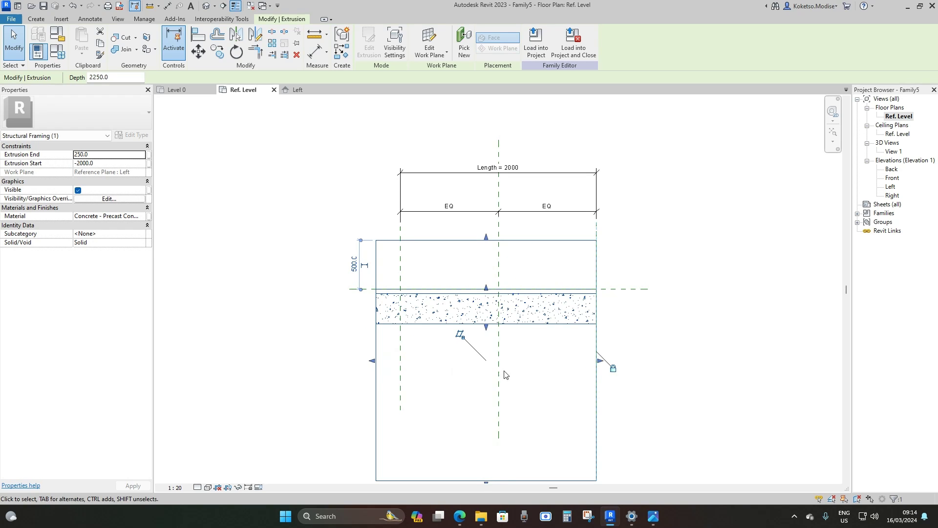
{"action": "left_click_drag", "start_coordinate": [376, 366], "coordinate": [400, 360]}
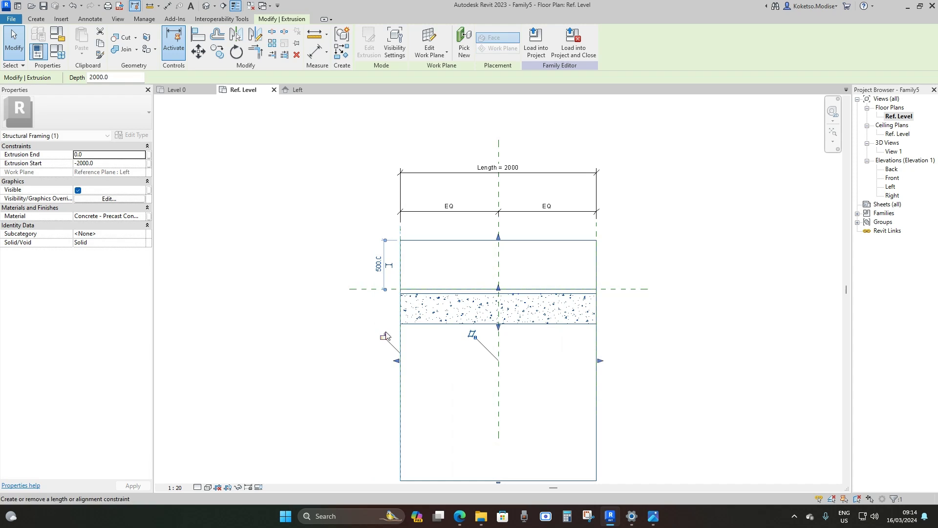
{"action": "left_click", "coordinate": [384, 337]}
{"action": "scroll", "coordinate": [654, 230], "scroll_direction": "up", "scroll_amount": 2}
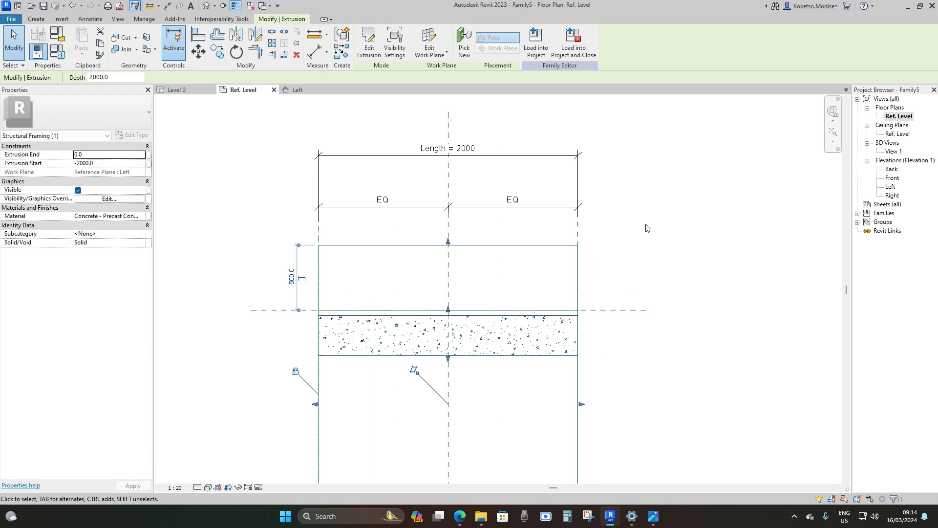
{"action": "left_click", "coordinate": [646, 228]}
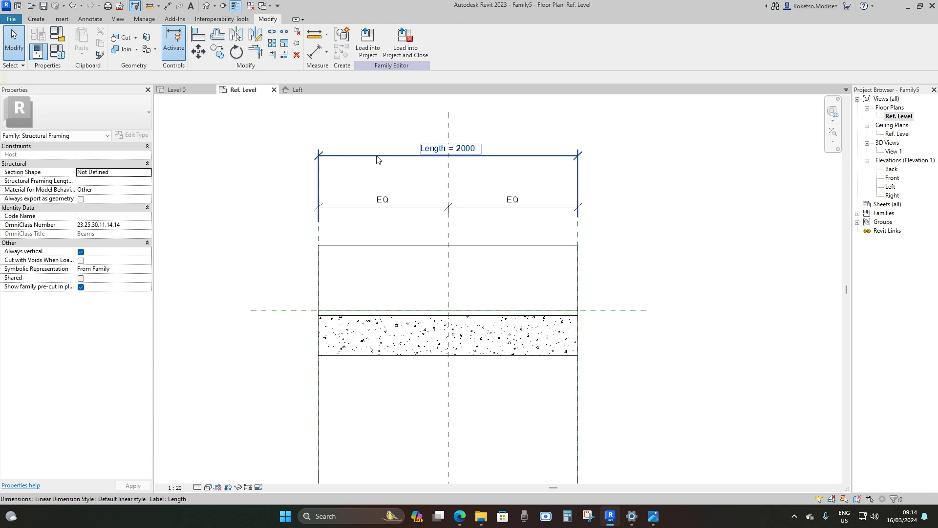
- Open the default 3D view and switch it to a visual style that displays the wall's concrete texture
{"action": "scroll", "coordinate": [494, 228], "scroll_direction": "down", "scroll_amount": 2}
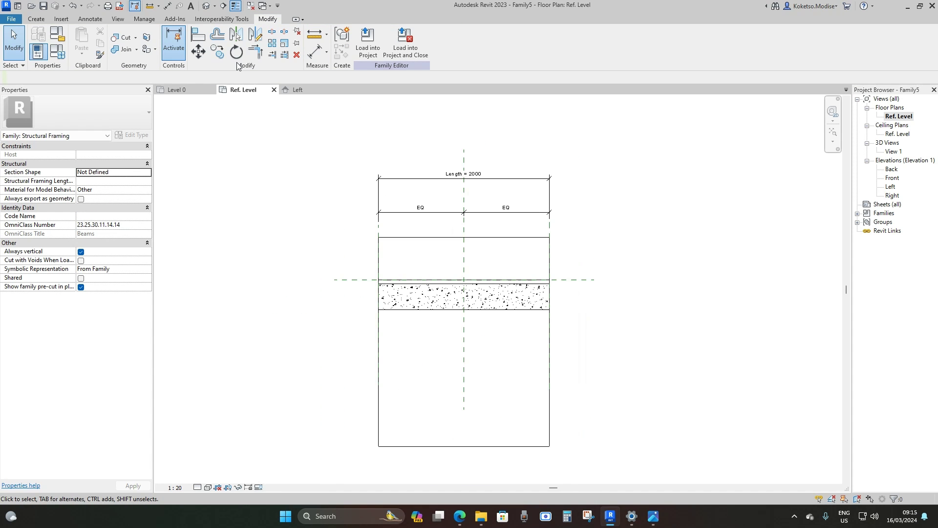
{"action": "left_click", "coordinate": [206, 5]}
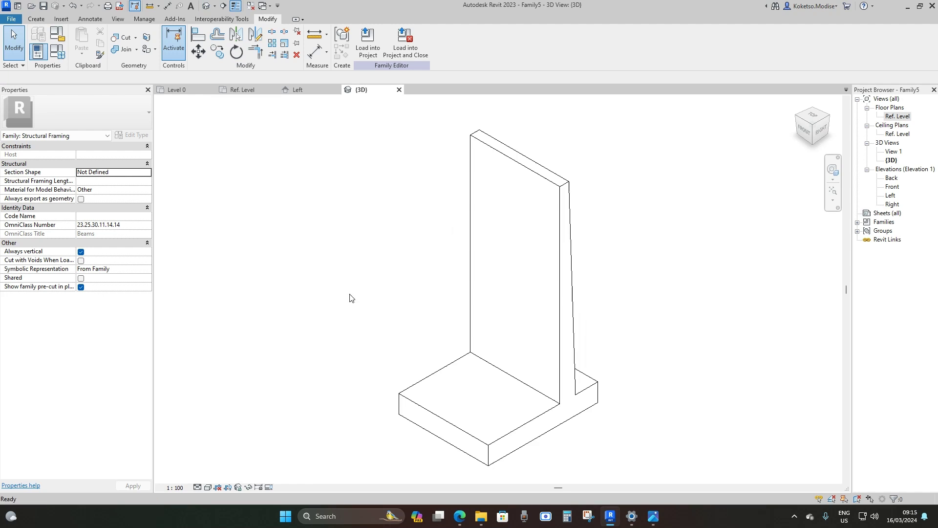
{"action": "left_click", "coordinate": [208, 487]}
{"action": "left_click", "coordinate": [222, 476]}
{"action": "mouse_move", "coordinate": [663, 293]}
{"action": "middle_mouse_down", "text": "shift"}
{"action": "mouse_move", "coordinate": [596, 259]}
{"action": "mouse_move", "coordinate": [755, 402]}
{"action": "mouse_move", "coordinate": [746, 419]}
{"action": "mouse_move", "coordinate": [754, 402]}
{"action": "middle_mouse_up", "text": "shift"}
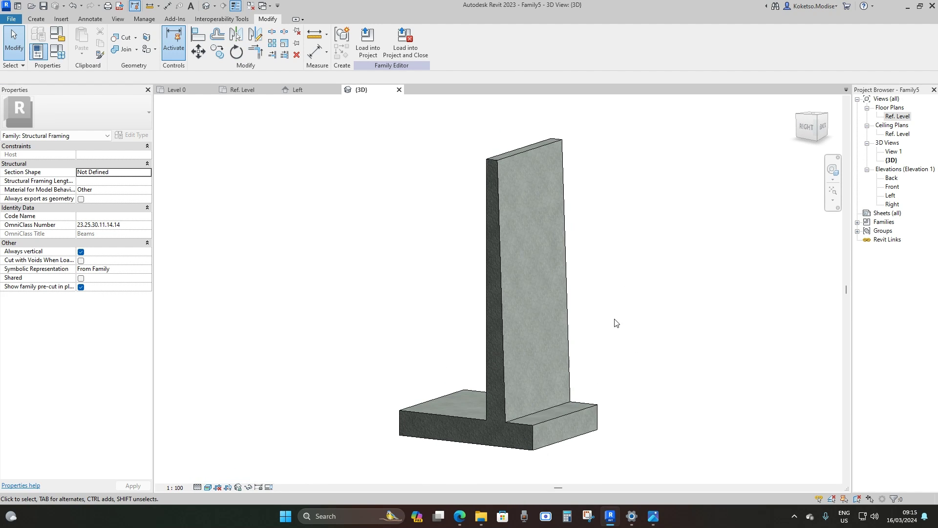
- Load the family into Project5, close the family, and place a north-south wall run about 27200 mm long on the Level 0 plan
{"action": "left_click", "coordinate": [402, 53]}
{"action": "left_click", "coordinate": [495, 256]}
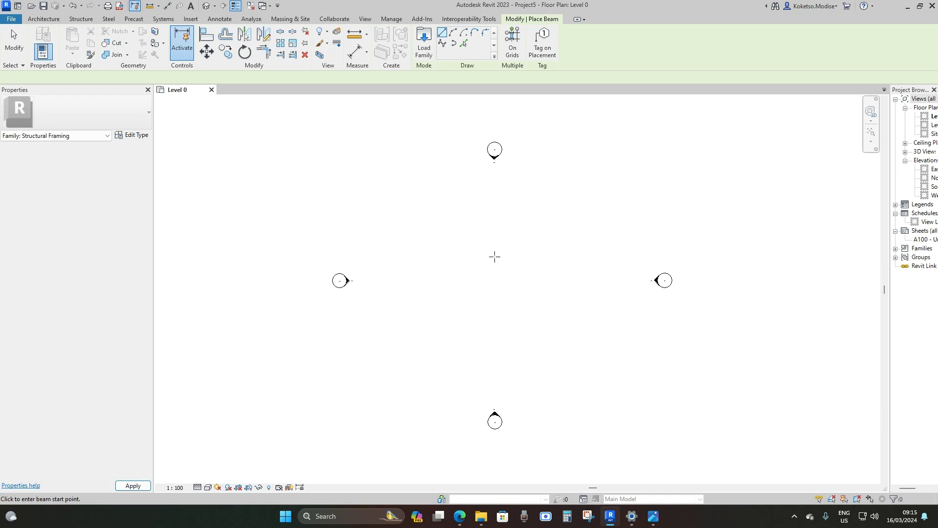
{"action": "left_click", "coordinate": [438, 152]}
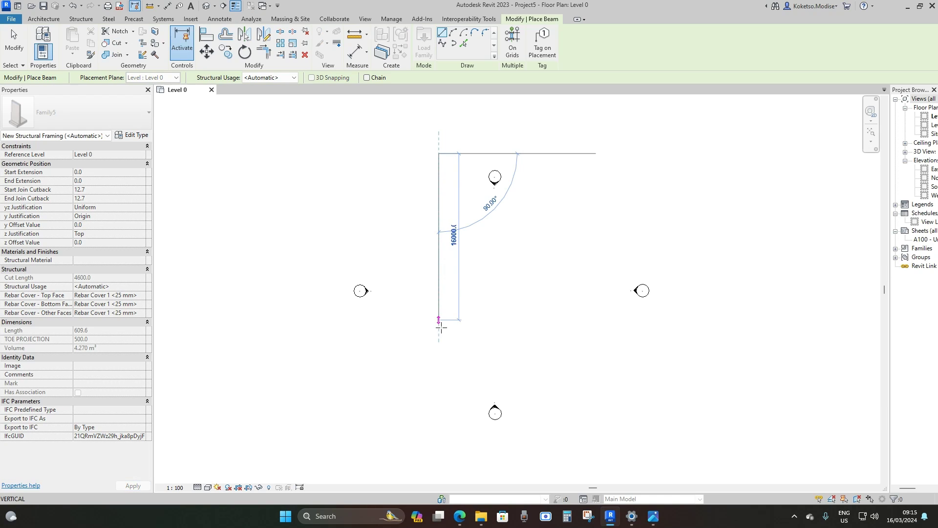
{"action": "left_click", "coordinate": [434, 437]}
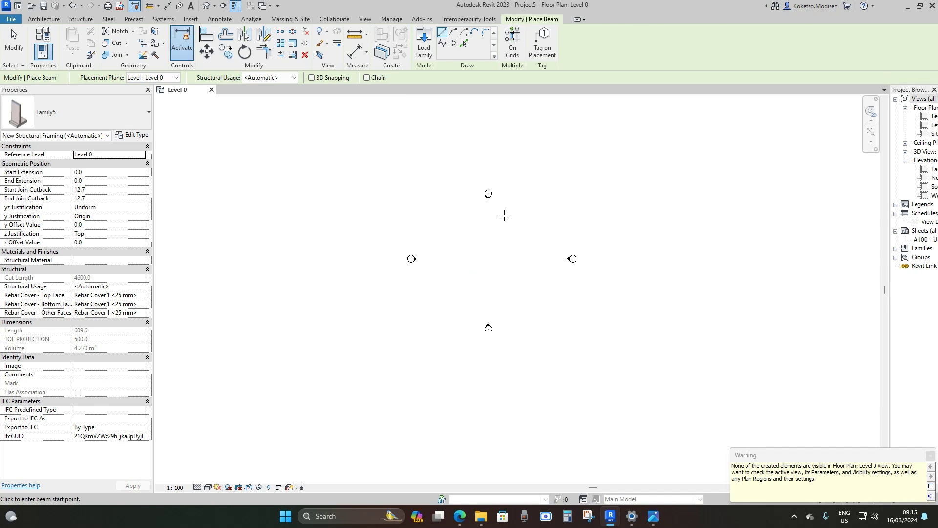
{"action": "key", "text": "Escape"}
{"action": "key", "text": "Escape"}
- Open the project's North elevation and select the placed retaining wall
{"action": "left_click_drag", "start_coordinate": [889, 193], "coordinate": [802, 194]}
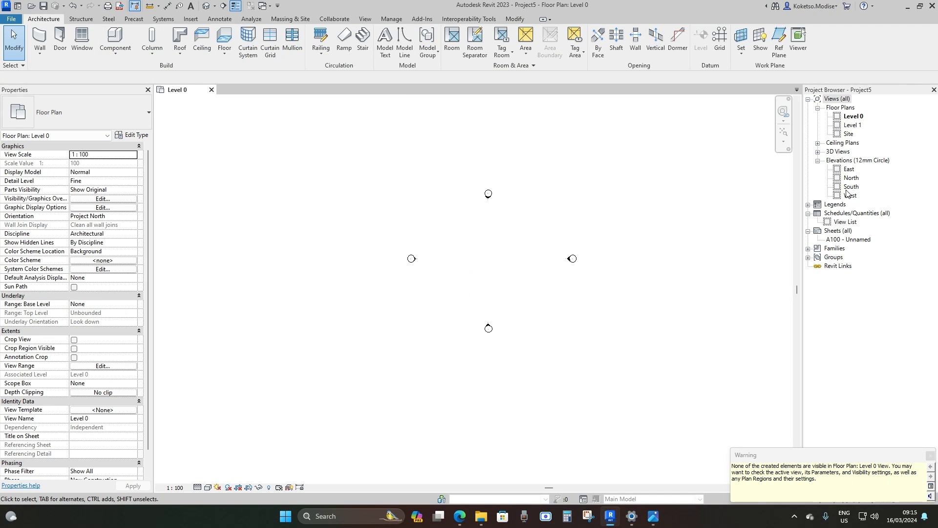
{"action": "double_click", "coordinate": [851, 177]}
{"action": "middle_click_drag", "start_coordinate": [621, 380], "coordinate": [487, 296]}
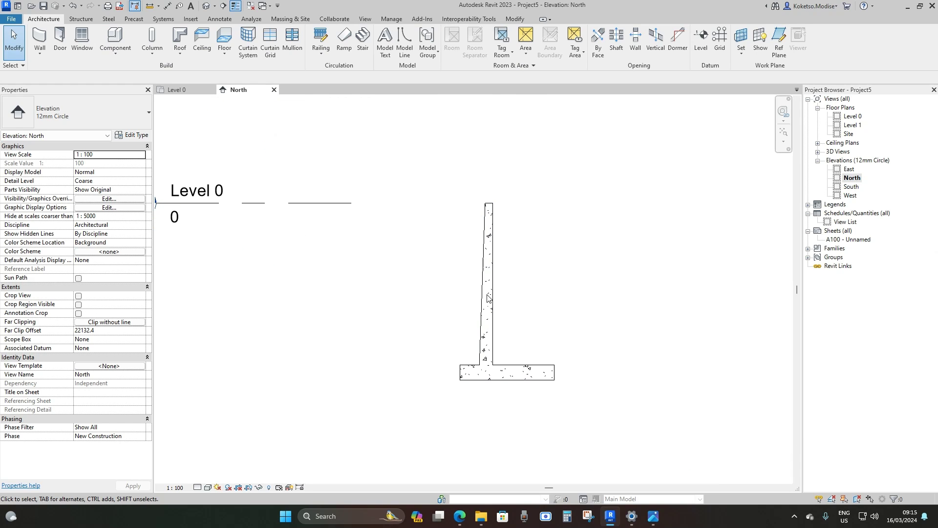
{"action": "scroll", "coordinate": [505, 312], "scroll_direction": "down", "scroll_amount": 2}
{"action": "scroll", "coordinate": [504, 311], "scroll_direction": "up", "scroll_amount": 2}
{"action": "left_click", "coordinate": [498, 311]}
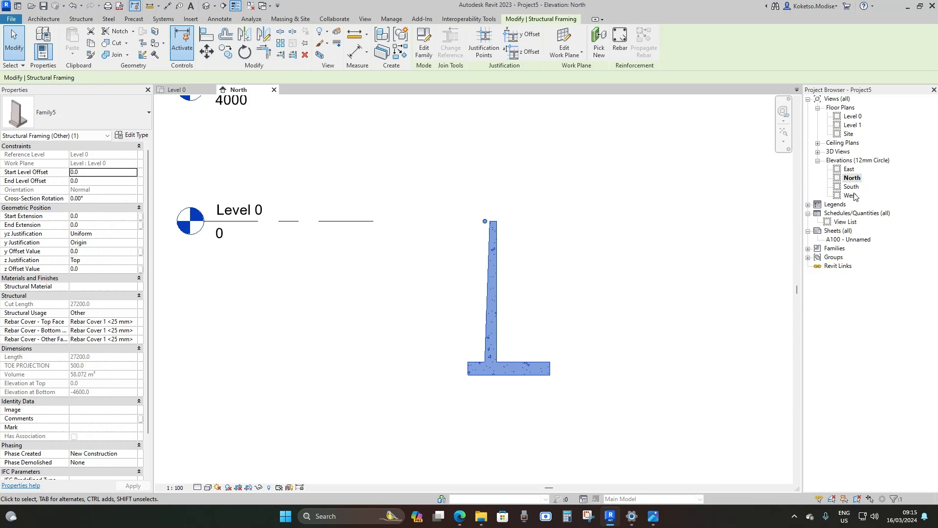
- Examine the retaining wall in the South elevation, close that view and return to the North elevation
{"action": "double_click", "coordinate": [851, 187]}
{"action": "mouse_move", "coordinate": [458, 361]}
{"action": "middle_mouse_down"}
{"action": "mouse_move", "coordinate": [439, 317]}
{"action": "mouse_move", "coordinate": [503, 298]}
{"action": "middle_mouse_up"}
{"action": "scroll", "coordinate": [504, 299], "scroll_direction": "down", "scroll_amount": 1}
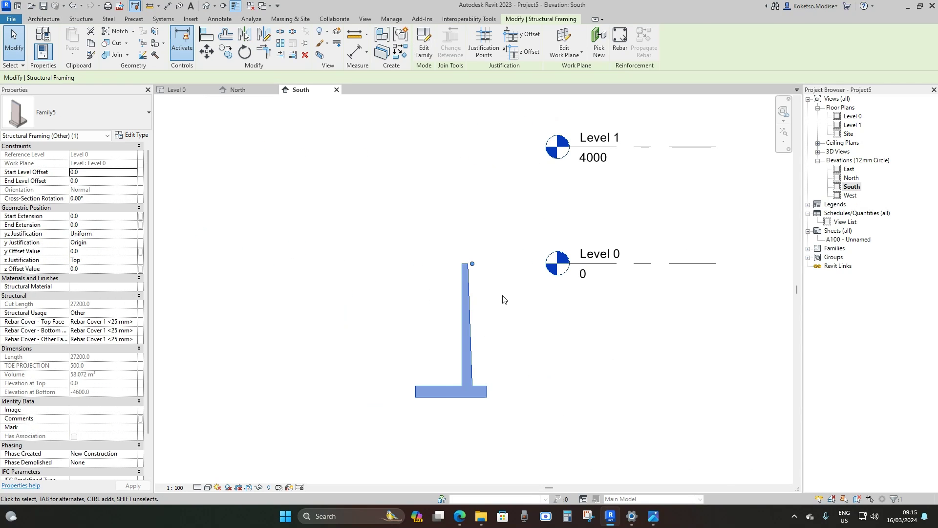
{"action": "left_click", "coordinate": [336, 89]}
{"action": "middle_click_drag", "start_coordinate": [561, 312], "coordinate": [509, 293]}
{"action": "scroll", "coordinate": [489, 289], "scroll_direction": "down", "scroll_amount": 2}
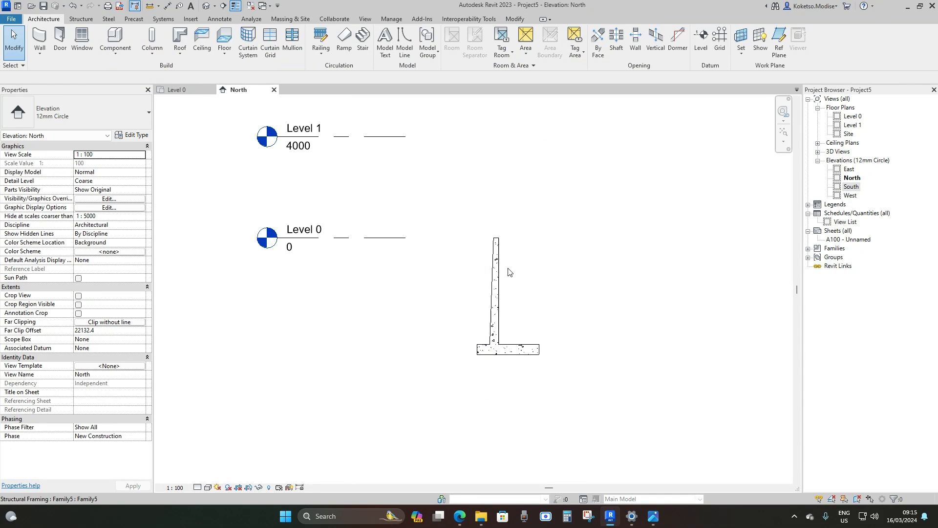
- Extend the Level 0 and Level 1 lines across the North elevation so they run past both sides of the wall
{"action": "left_click", "coordinate": [393, 237]}
{"action": "left_click_drag", "start_coordinate": [405, 238], "coordinate": [769, 231]}
{"action": "scroll", "coordinate": [607, 232], "scroll_direction": "down", "scroll_amount": 3}
{"action": "scroll", "coordinate": [500, 235], "scroll_direction": "up", "scroll_amount": 1}
{"action": "left_click_drag", "start_coordinate": [455, 234], "coordinate": [352, 233]}
{"action": "left_click_drag", "start_coordinate": [738, 235], "coordinate": [762, 233]}
{"action": "scroll", "coordinate": [633, 253], "scroll_direction": "up", "scroll_amount": 2}
- Change the retaining wall's work plane to Level : Level 1
{"action": "left_click", "coordinate": [559, 260]}
{"action": "left_click", "coordinate": [533, 255]}
{"action": "middle_click_drag", "start_coordinate": [548, 263], "coordinate": [489, 278]}
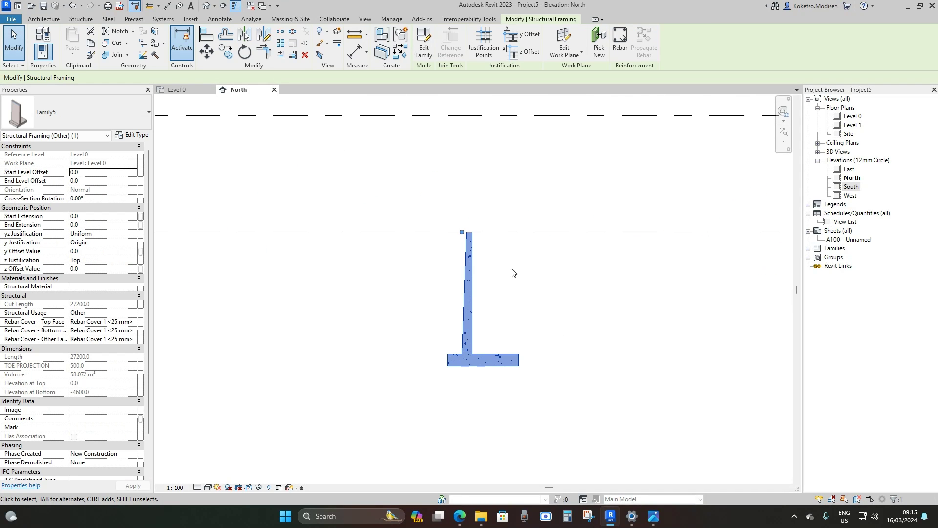
{"action": "left_click", "coordinate": [564, 54]}
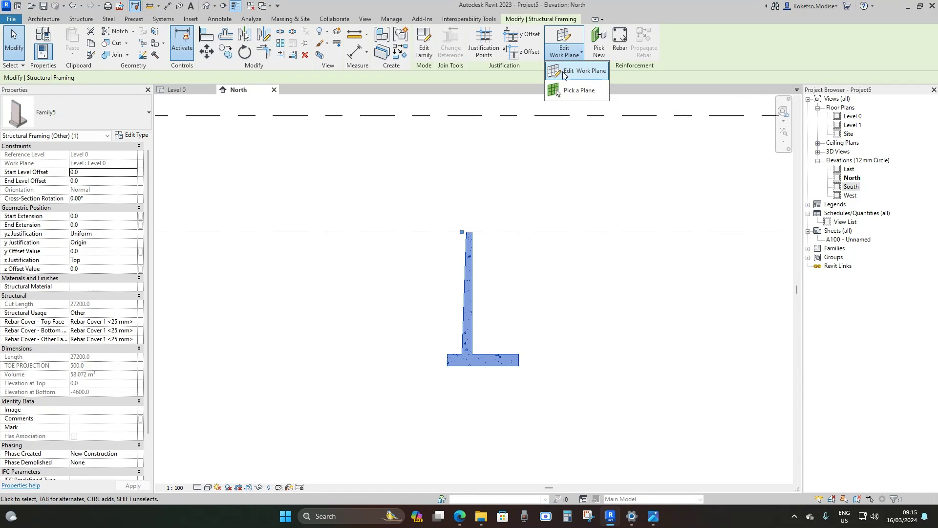
{"action": "left_click", "coordinate": [566, 72]}
{"action": "left_click", "coordinate": [458, 258]}
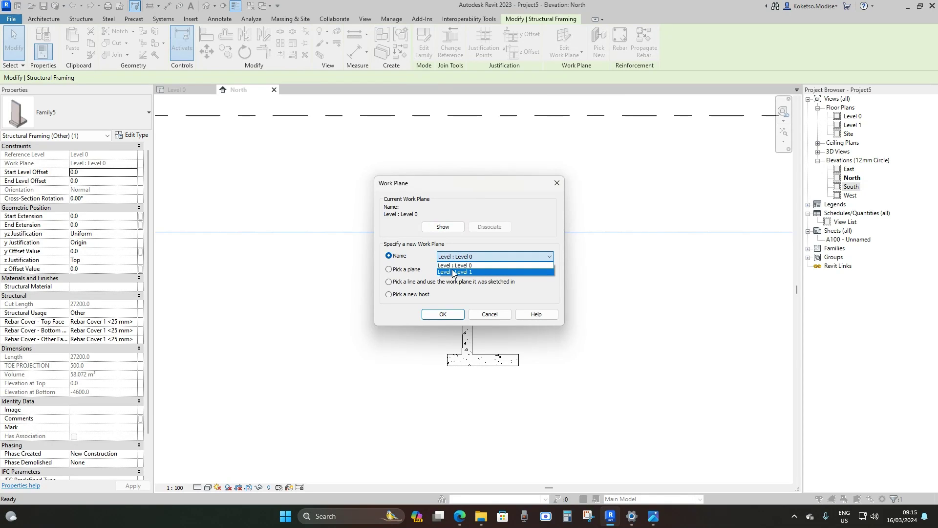
{"action": "left_click", "coordinate": [452, 272]}
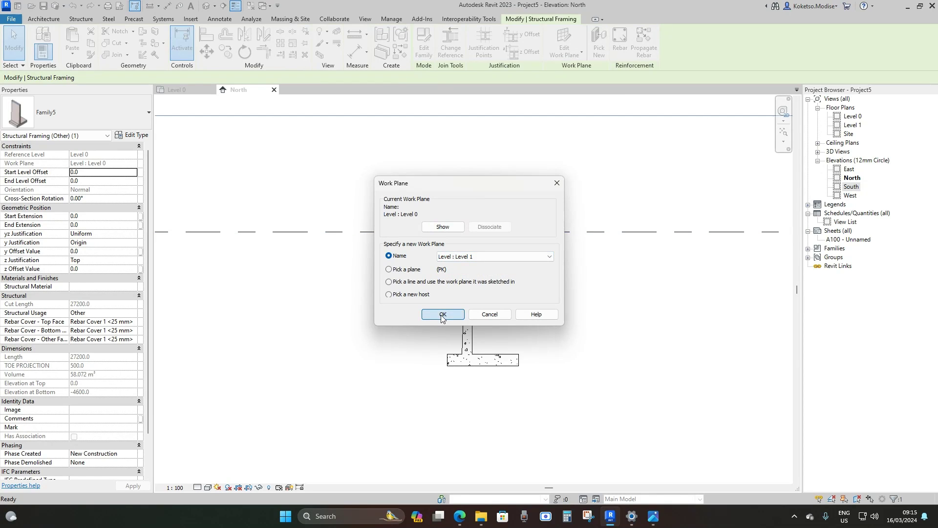
{"action": "left_click", "coordinate": [443, 315]}
{"action": "scroll", "coordinate": [445, 320], "scroll_direction": "up", "scroll_amount": 2}
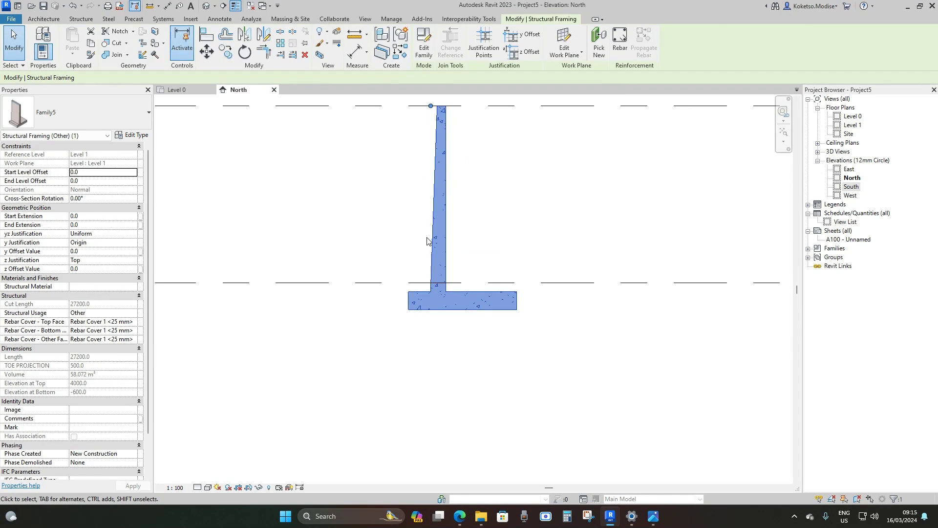
{"action": "left_click", "coordinate": [426, 241]}
- Check the retaining wall's rebar cover setting with the Cover tool
{"action": "scroll", "coordinate": [430, 269], "scroll_direction": "up", "scroll_amount": 3}
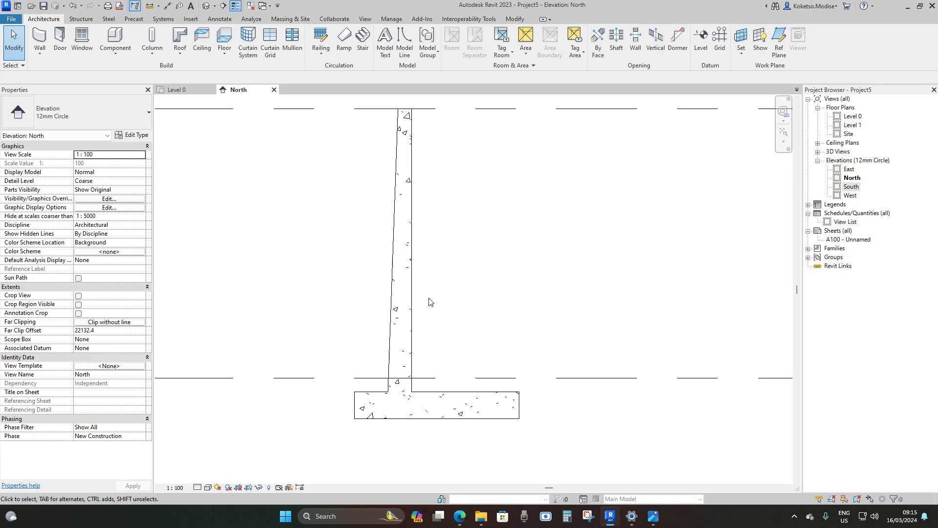
{"action": "middle_click_drag", "start_coordinate": [412, 205], "coordinate": [443, 198]}
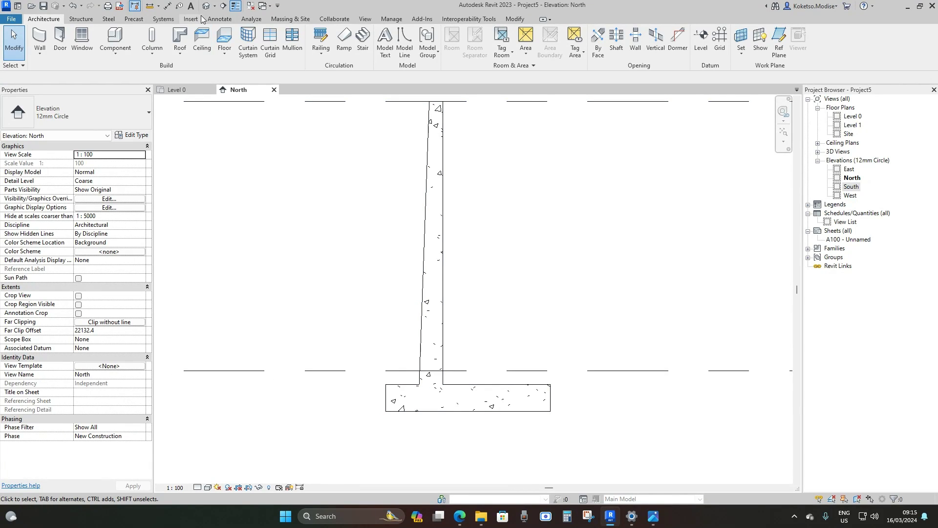
{"action": "left_click", "coordinate": [87, 20]}
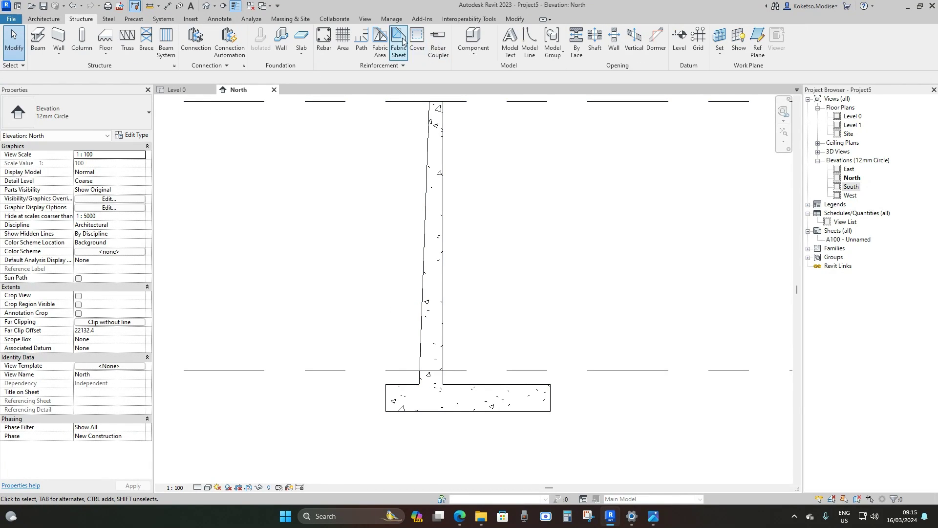
{"action": "left_click", "coordinate": [417, 42]}
{"action": "left_click", "coordinate": [447, 198]}
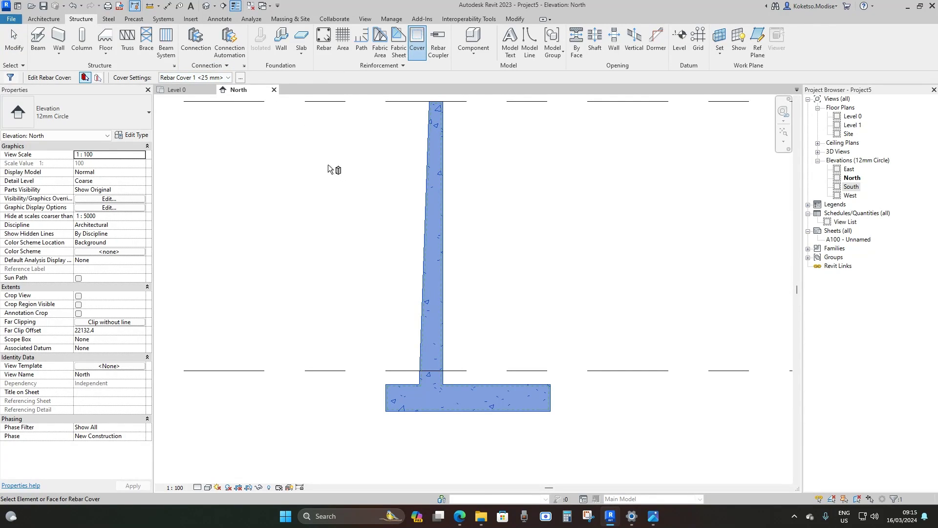
{"action": "key", "text": "Escape"}
{"action": "key", "text": "Escape"}
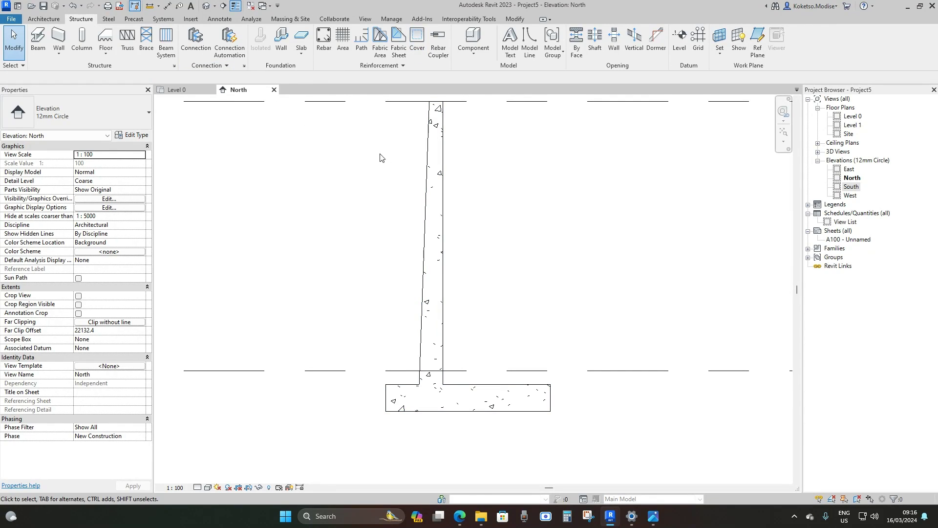
- Load all the rebar shape families, 00 through 98, from the UK library's Structural Rebar Shapes folder
{"action": "left_click", "coordinate": [191, 19]}
{"action": "left_click", "coordinate": [384, 44]}
{"action": "left_click", "coordinate": [187, 261]}
{"action": "double_click", "coordinate": [341, 101]}
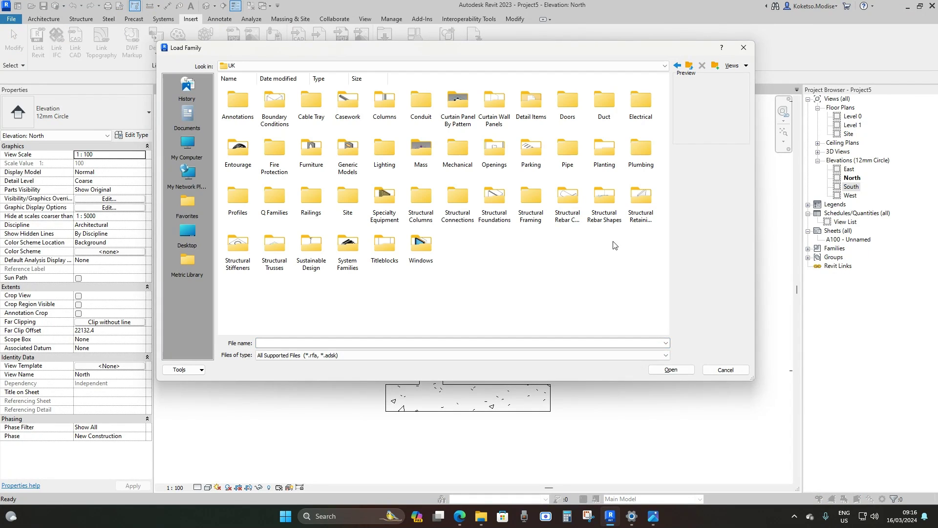
{"action": "double_click", "coordinate": [604, 219]}
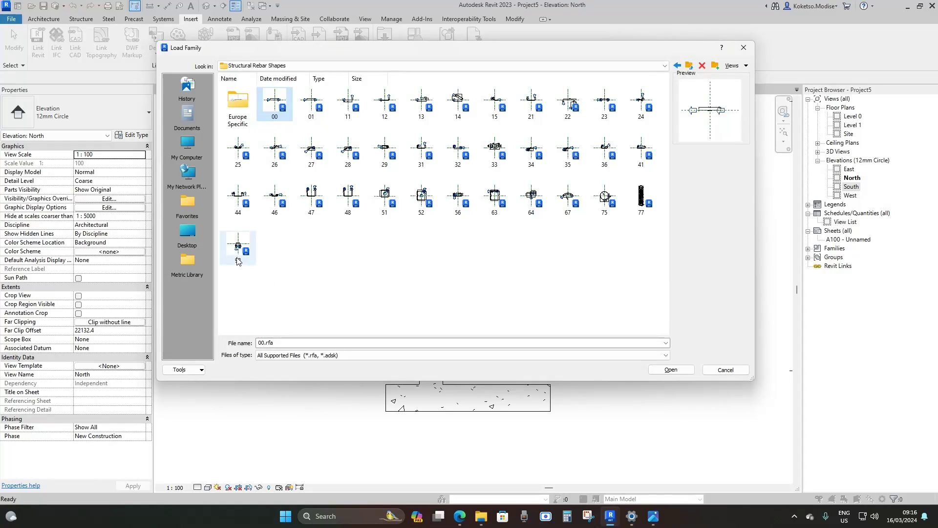
{"action": "left_click", "coordinate": [237, 248], "text": "shift"}
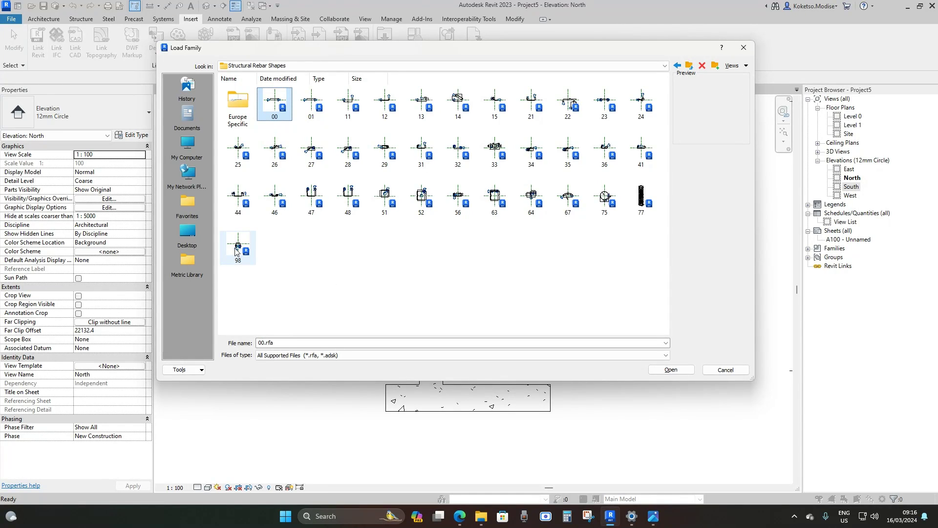
{"action": "left_click", "coordinate": [670, 370]}
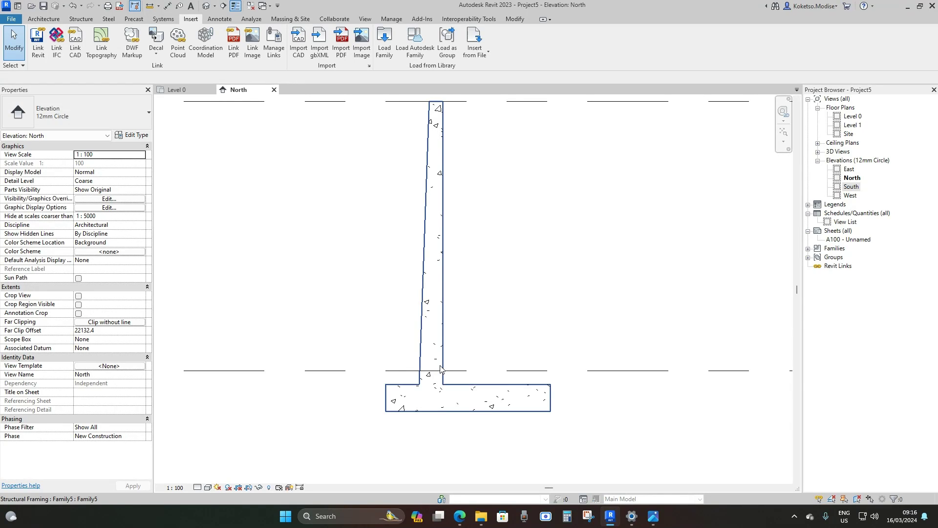
- Place a single shape 41 rebar in the retaining wall's footing in the North elevation
{"action": "left_click", "coordinate": [82, 21]}
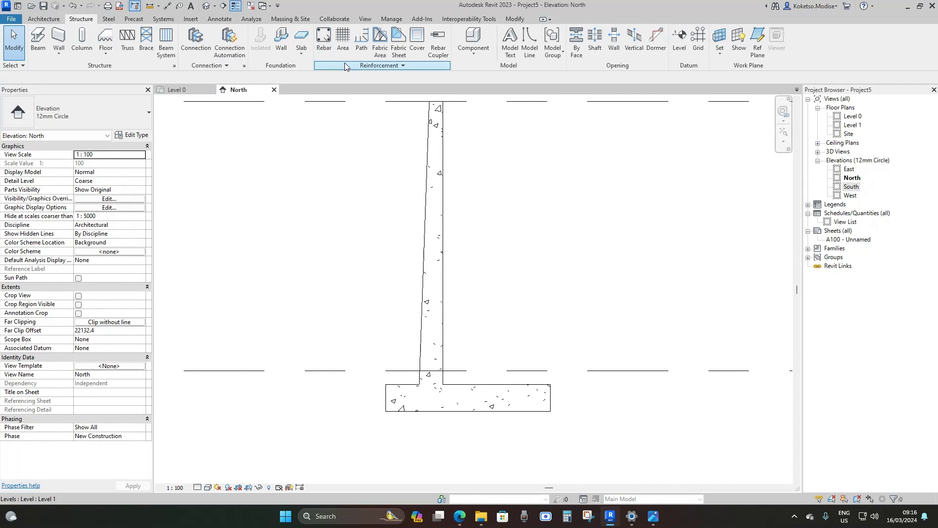
{"action": "left_click", "coordinate": [316, 57]}
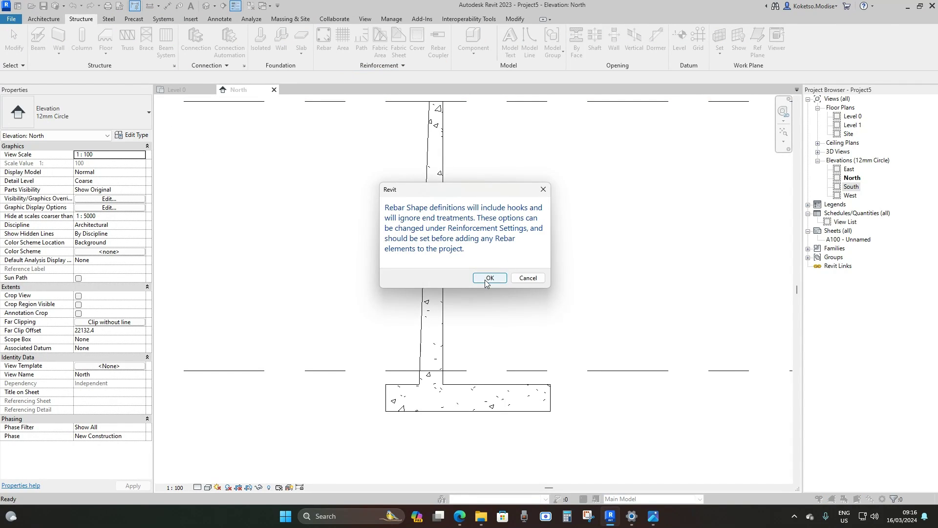
{"action": "left_click", "coordinate": [483, 271]}
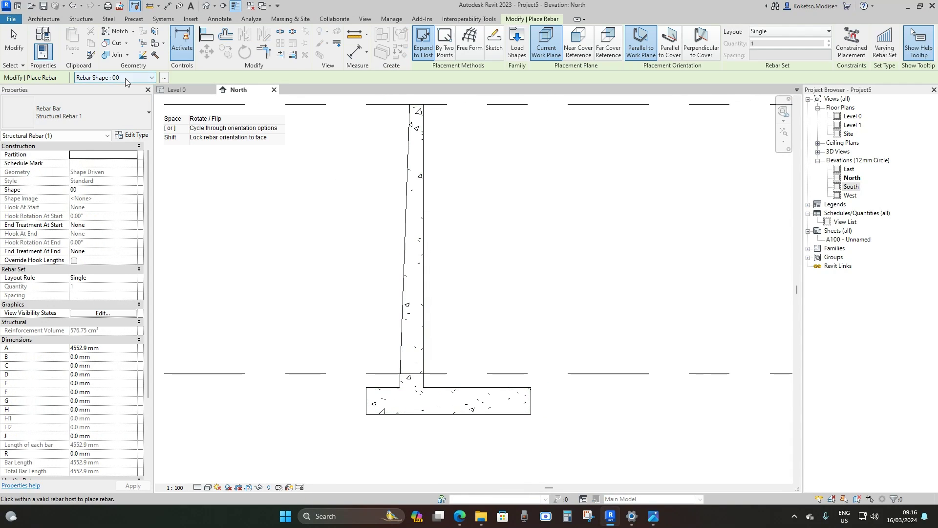
{"action": "left_click", "coordinate": [129, 77]}
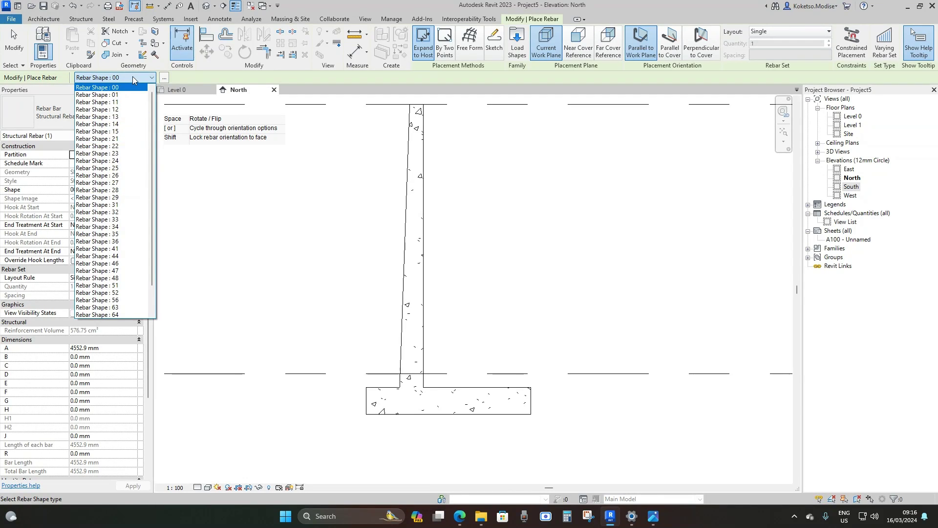
{"action": "left_click", "coordinate": [132, 79]}
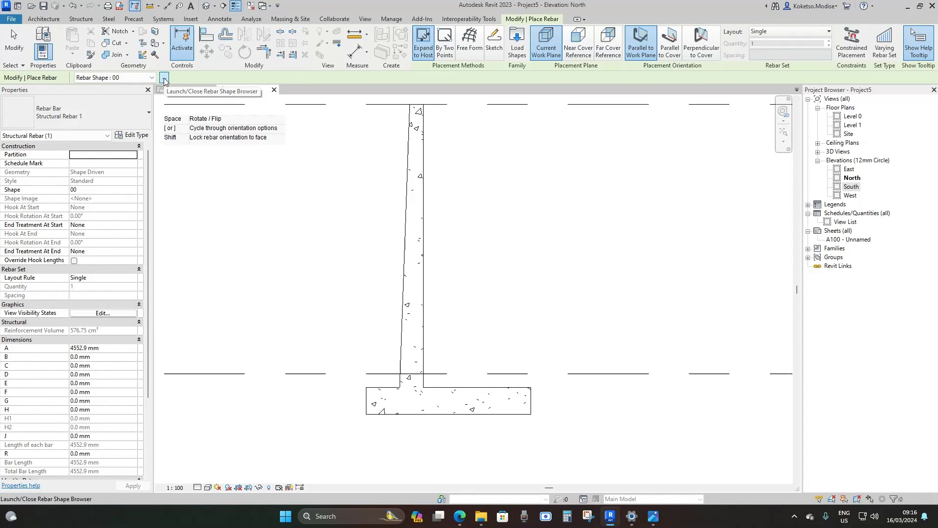
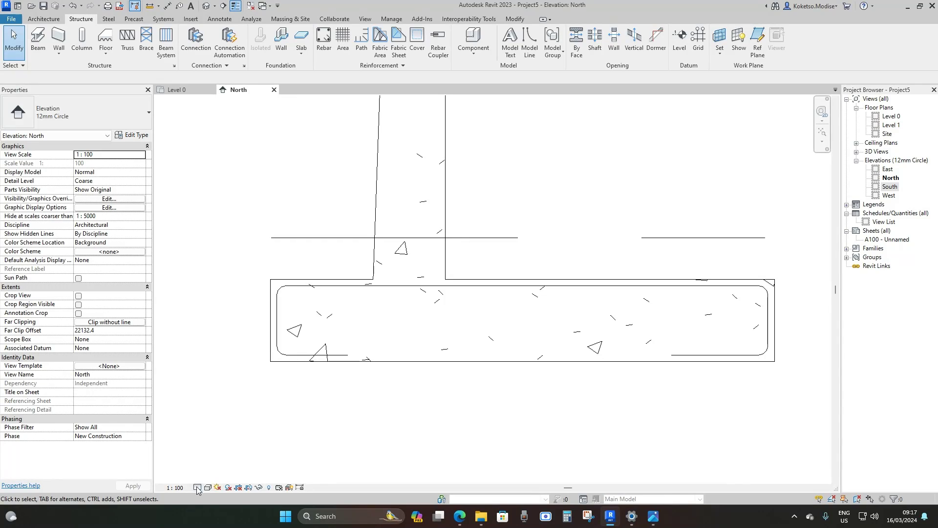
- Set the North elevation's detail level to Fine
{"action": "left_click", "coordinate": [197, 487]}
{"action": "left_click", "coordinate": [207, 488]}
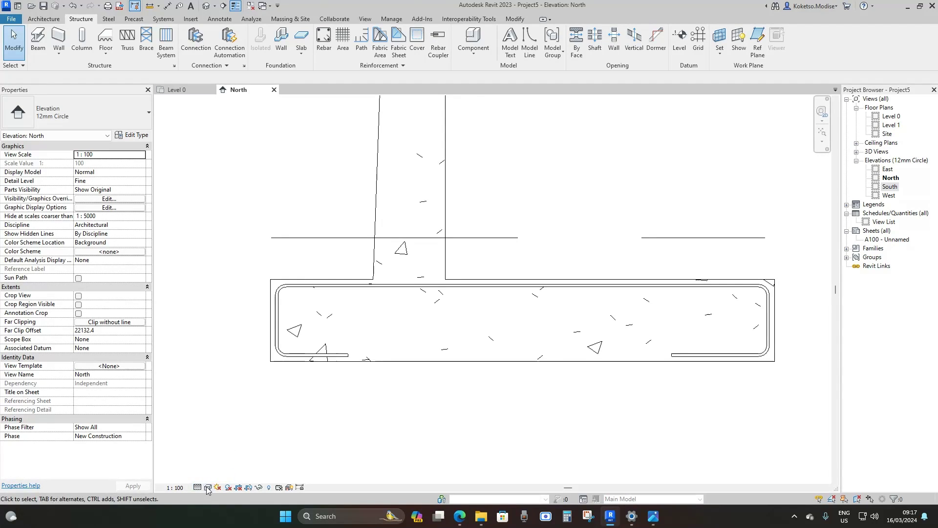
{"action": "left_click", "coordinate": [207, 487]}
{"action": "left_click", "coordinate": [389, 413]}
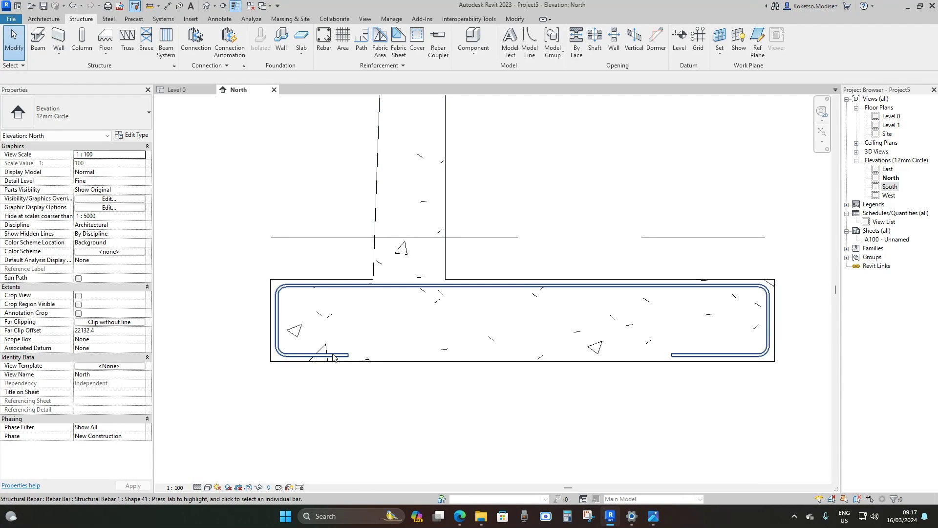
- Set dimension E of the footing's shape 41 rebar to 1500 mm
{"action": "left_click", "coordinate": [334, 357]}
{"action": "scroll", "coordinate": [334, 357], "scroll_direction": "up", "scroll_amount": 3}
{"action": "scroll", "coordinate": [313, 349], "scroll_direction": "down", "scroll_amount": 1}
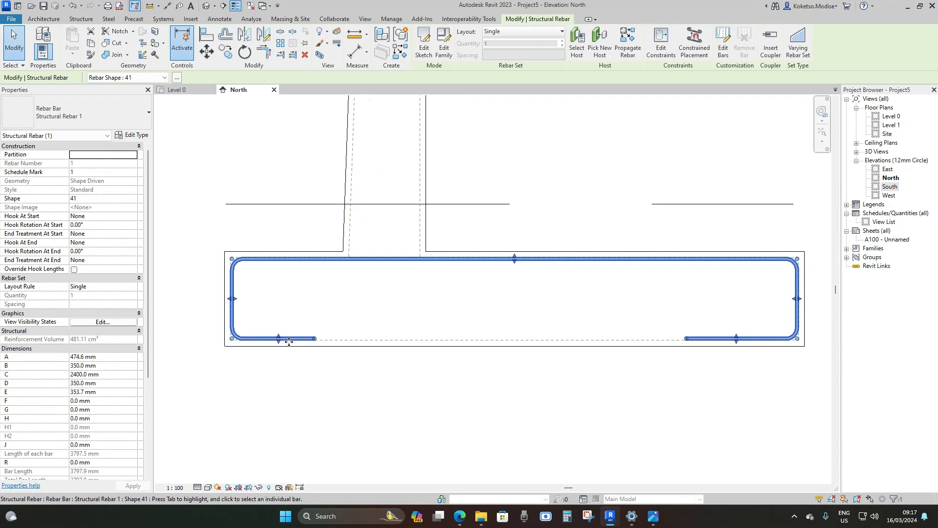
{"action": "scroll", "coordinate": [243, 338], "scroll_direction": "up", "scroll_amount": 1}
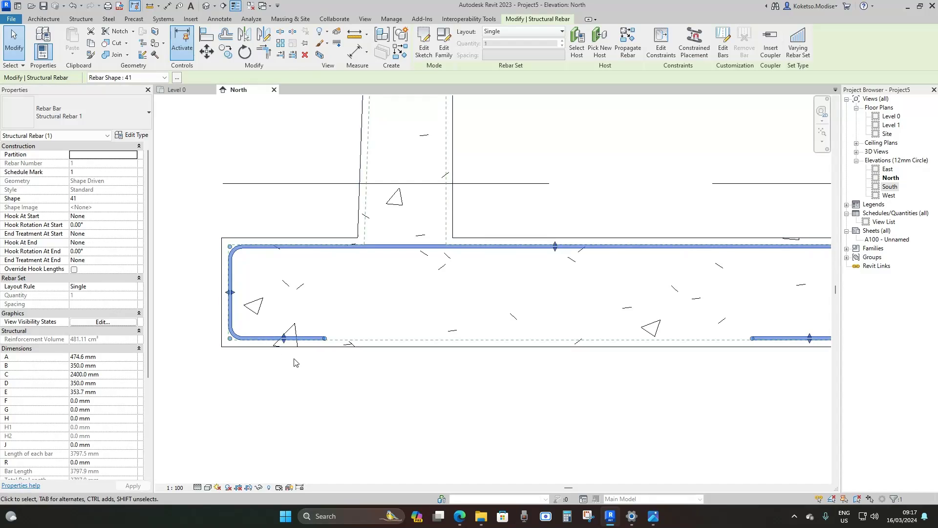
{"action": "left_click", "coordinate": [109, 391]}
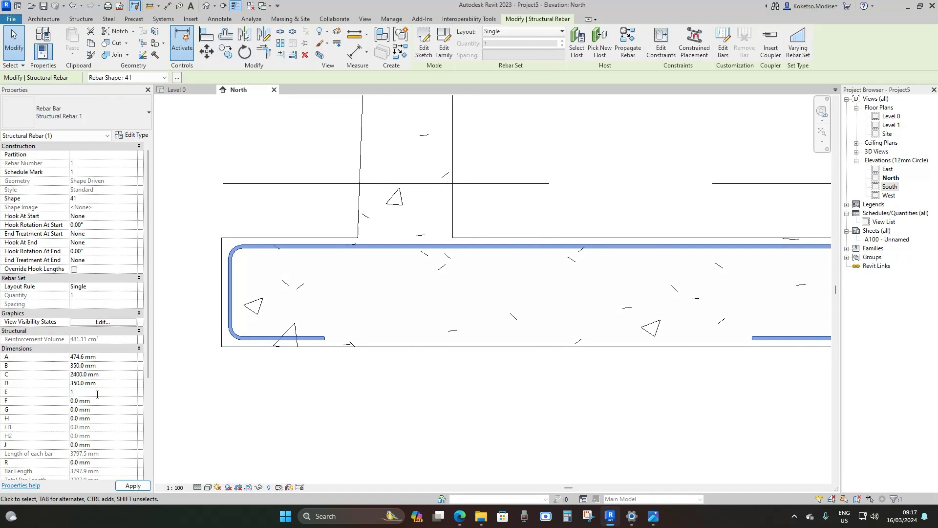
{"action": "type", "text": "1500"}
{"action": "key", "text": "Return"}
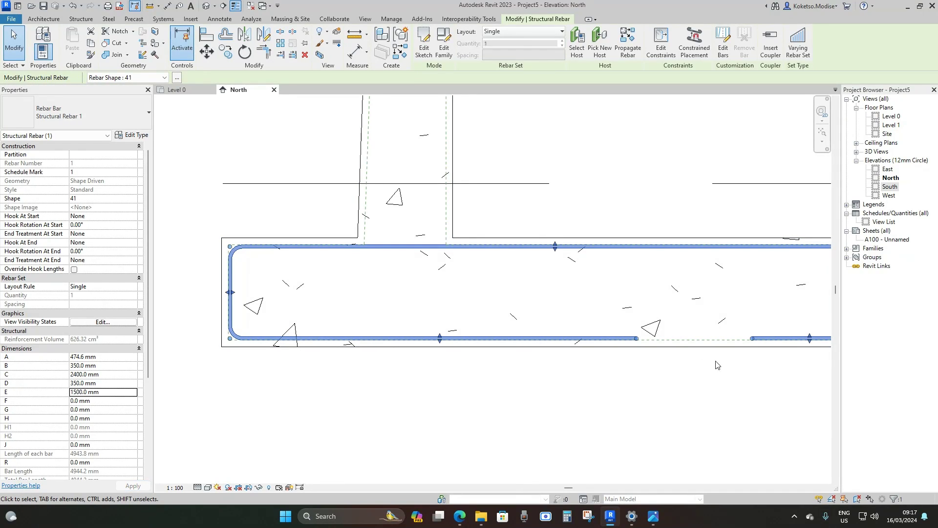
{"action": "middle_click_drag", "start_coordinate": [464, 330], "coordinate": [404, 321]}
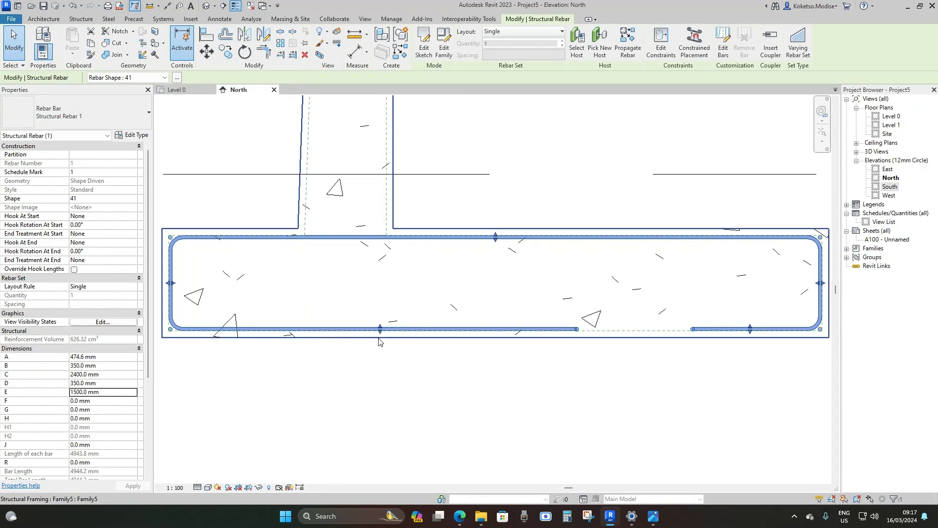
- Raise the footing rebar's longer bottom leg slightly so its adjoining vertical side is about 318 mm long
{"action": "scroll", "coordinate": [463, 329], "scroll_direction": "up", "scroll_amount": 1}
{"action": "scroll", "coordinate": [366, 329], "scroll_direction": "up", "scroll_amount": 1}
{"action": "middle_click_drag", "start_coordinate": [394, 334], "coordinate": [427, 320]}
{"action": "scroll", "coordinate": [426, 320], "scroll_direction": "down", "scroll_amount": 1}
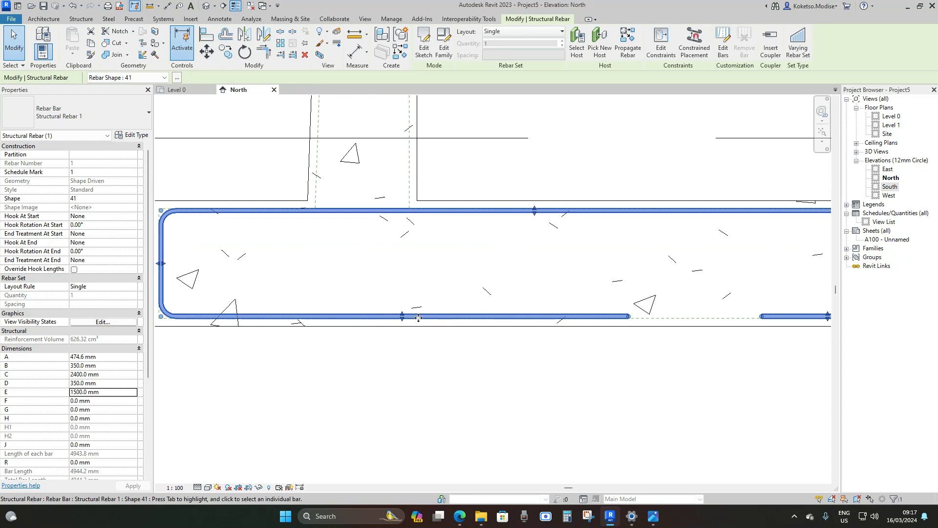
{"action": "scroll", "coordinate": [418, 318], "scroll_direction": "up", "scroll_amount": 1}
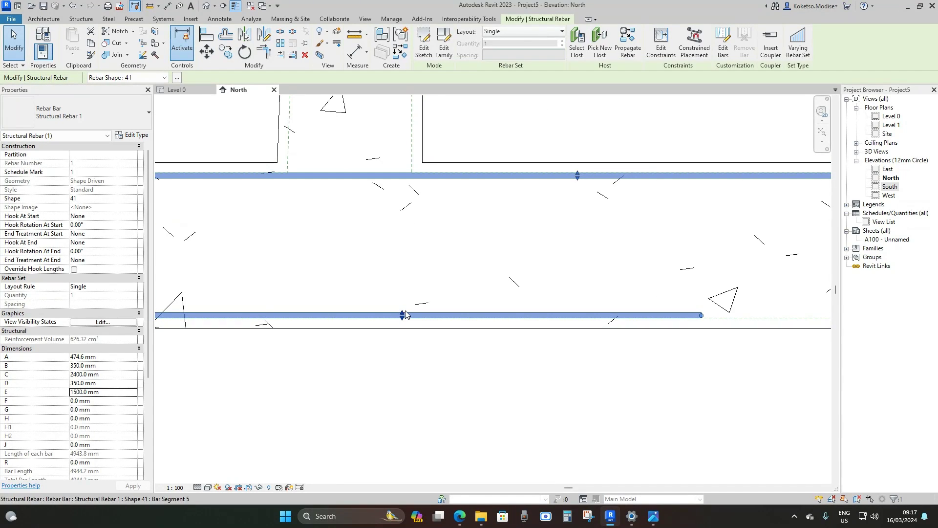
{"action": "scroll", "coordinate": [413, 301], "scroll_direction": "down", "scroll_amount": 2}
{"action": "middle_click_drag", "start_coordinate": [417, 293], "coordinate": [397, 373]}
{"action": "scroll", "coordinate": [396, 373], "scroll_direction": "down", "scroll_amount": 2}
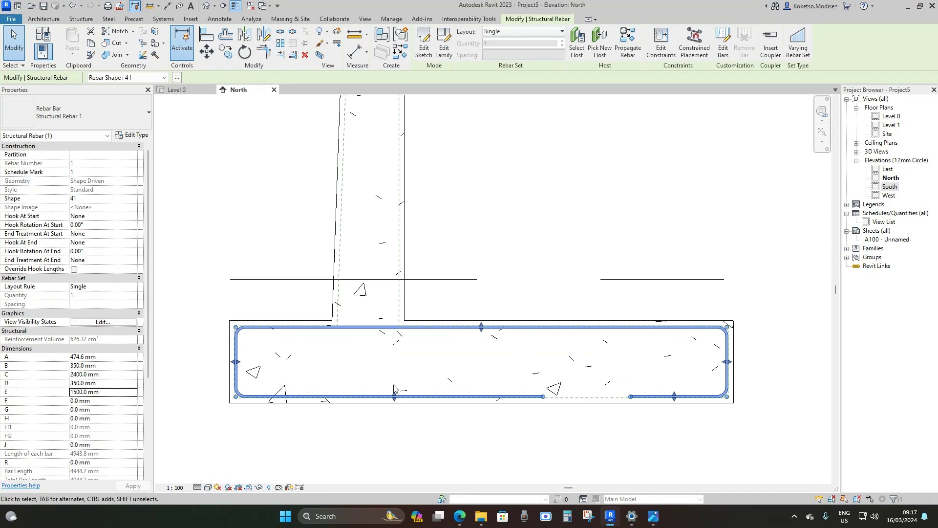
{"action": "scroll", "coordinate": [393, 377], "scroll_direction": "up", "scroll_amount": 2}
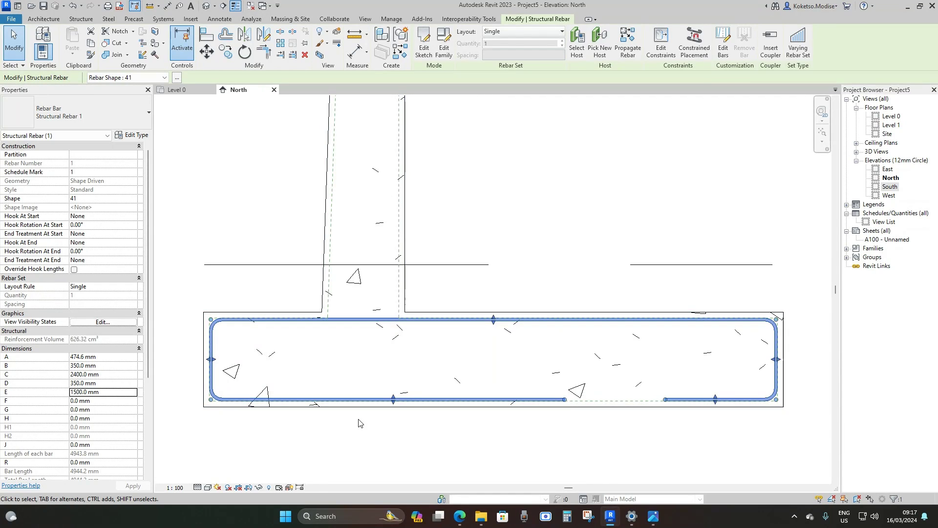
{"action": "scroll", "coordinate": [390, 411], "scroll_direction": "up", "scroll_amount": 2}
{"action": "left_click_drag", "start_coordinate": [395, 383], "coordinate": [390, 364]}
{"action": "scroll", "coordinate": [390, 365], "scroll_direction": "down", "scroll_amount": 2}
{"action": "middle_click_drag", "start_coordinate": [648, 413], "coordinate": [485, 373]}
{"action": "left_click", "coordinate": [485, 373]}
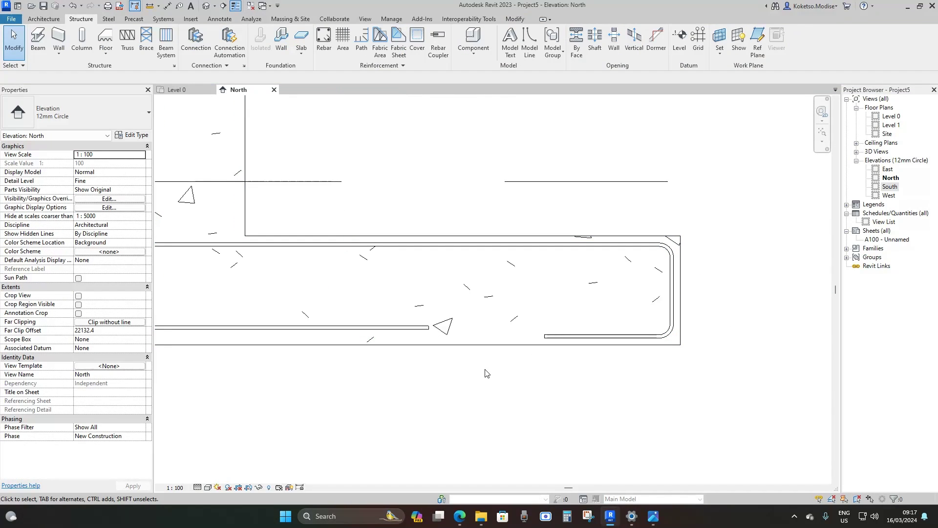
- Align the footing rebar's shorter bottom leg with its raised longer leg
{"action": "key", "text": "a"}
{"action": "key", "text": "l"}
{"action": "scroll", "coordinate": [485, 366], "scroll_direction": "up", "scroll_amount": 2}
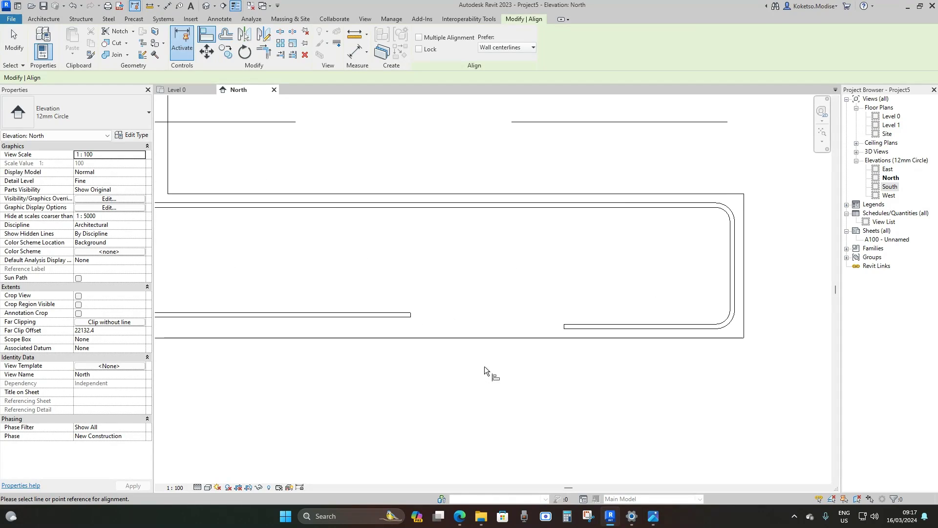
{"action": "scroll", "coordinate": [365, 299], "scroll_direction": "up", "scroll_amount": 3}
{"action": "left_click", "coordinate": [366, 299]}
{"action": "scroll", "coordinate": [599, 317], "scroll_direction": "down", "scroll_amount": 2}
{"action": "scroll", "coordinate": [583, 313], "scroll_direction": "up", "scroll_amount": 1}
{"action": "left_click", "coordinate": [584, 313]}
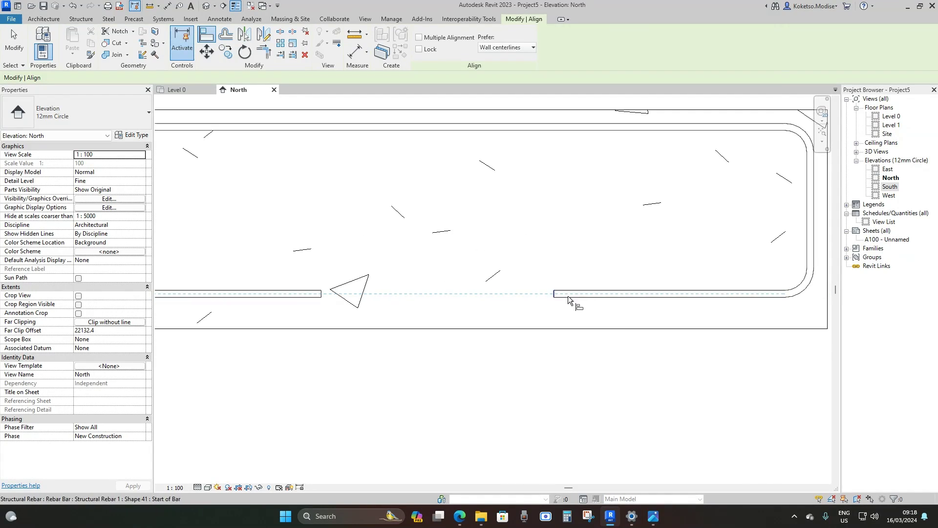
{"action": "scroll", "coordinate": [567, 296], "scroll_direction": "down", "scroll_amount": 2}
{"action": "scroll", "coordinate": [482, 294], "scroll_direction": "down", "scroll_amount": 2}
{"action": "key", "text": "Escape"}
{"action": "key", "text": "Escape"}
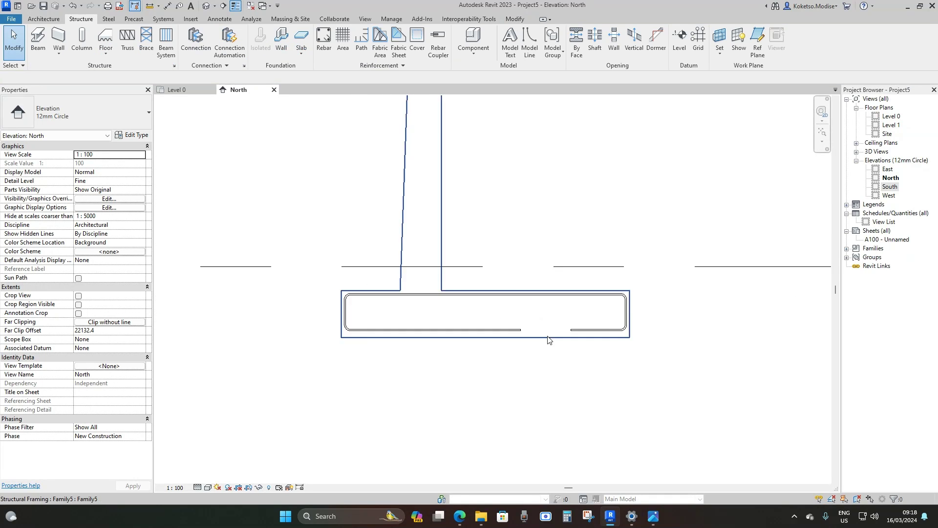
- Select the footing rebar and check the end of the retaining wall for it in the default 3D view
{"action": "scroll", "coordinate": [450, 345], "scroll_direction": "up", "scroll_amount": 2}
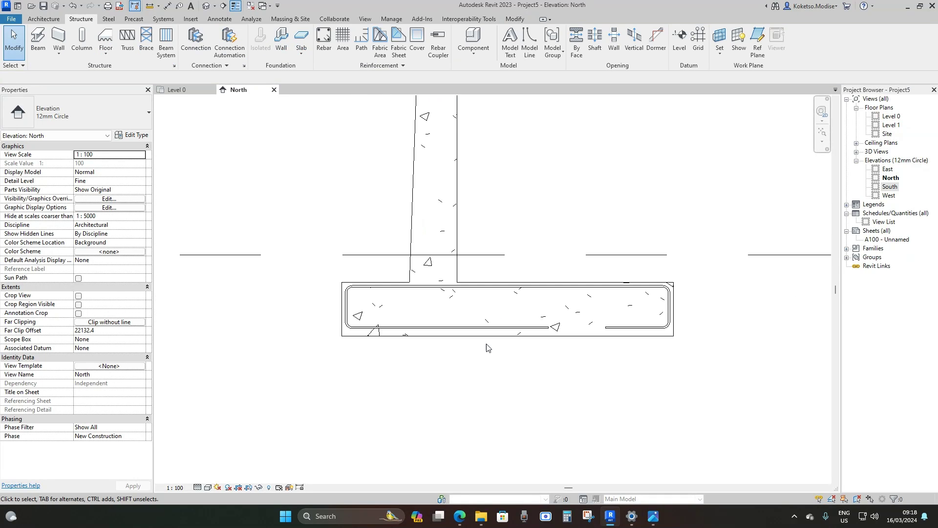
{"action": "left_click", "coordinate": [447, 330]}
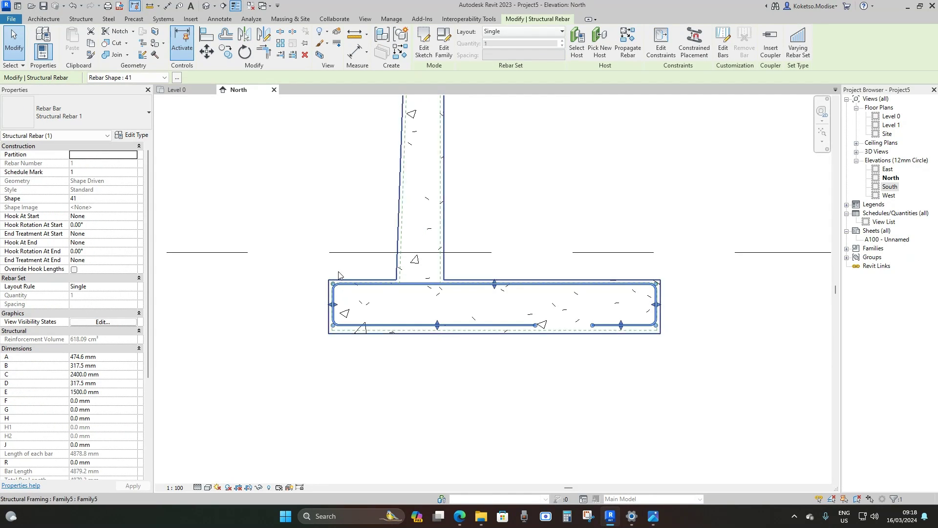
{"action": "left_click", "coordinate": [206, 6]}
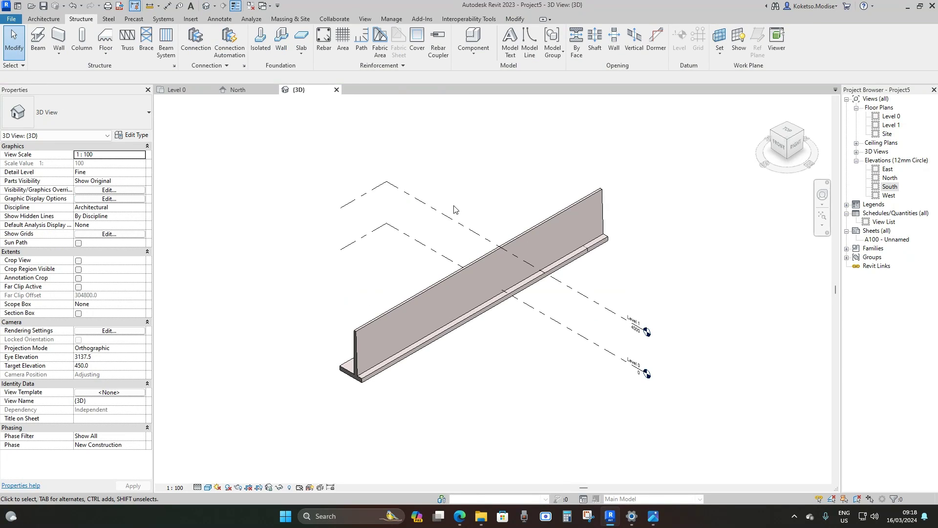
{"action": "scroll", "coordinate": [367, 379], "scroll_direction": "up", "scroll_amount": 3}
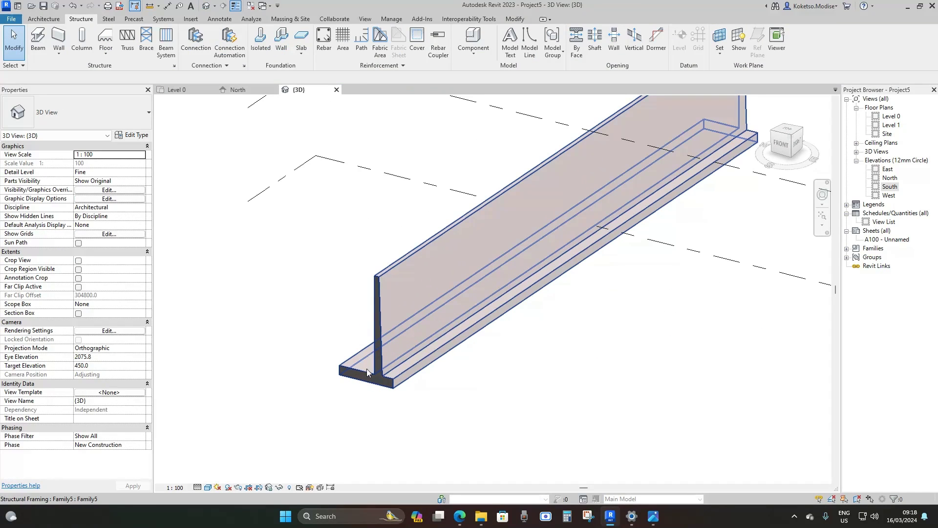
- Set the footing rebar's view visibility states to show it unobscured in every listed view
{"action": "left_click", "coordinate": [238, 89]}
{"action": "left_click", "coordinate": [413, 325]}
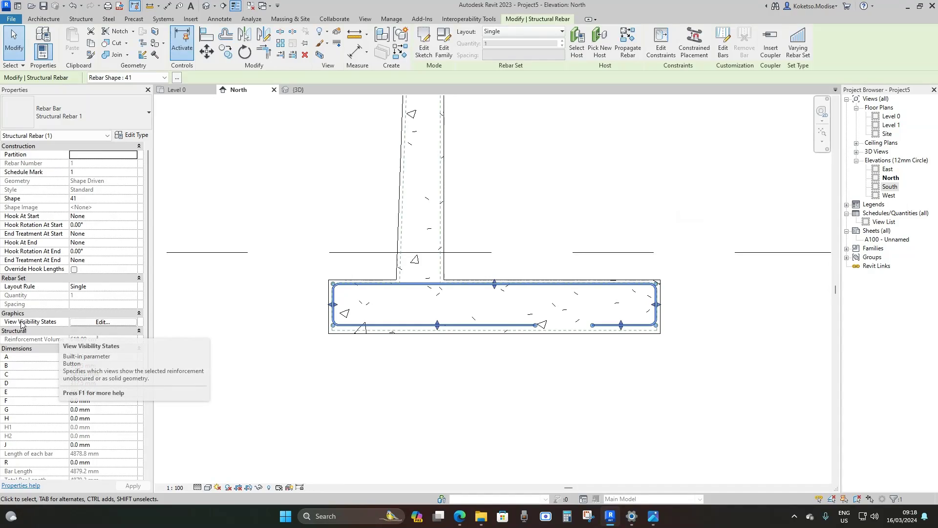
{"action": "left_click", "coordinate": [101, 322]}
{"action": "left_click", "coordinate": [535, 217]}
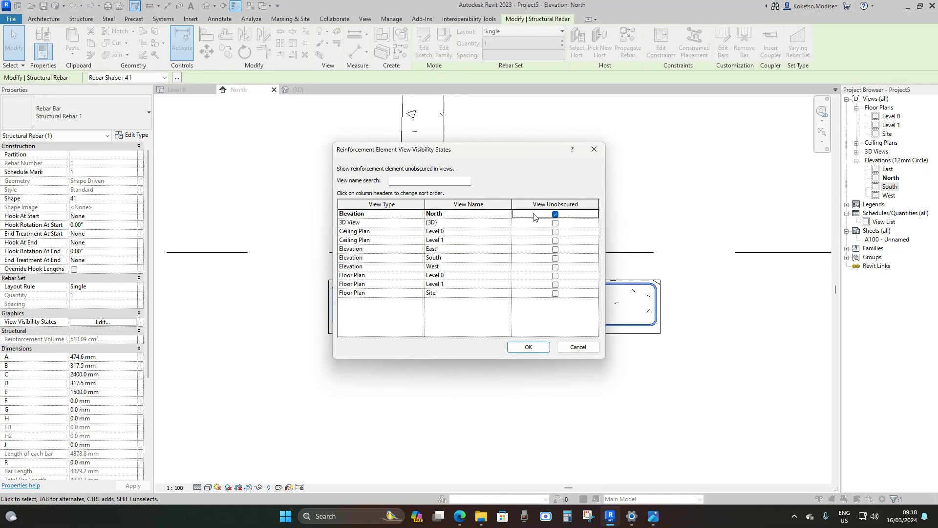
{"action": "left_click", "coordinate": [526, 294], "text": "shift"}
{"action": "left_click", "coordinate": [556, 293]}
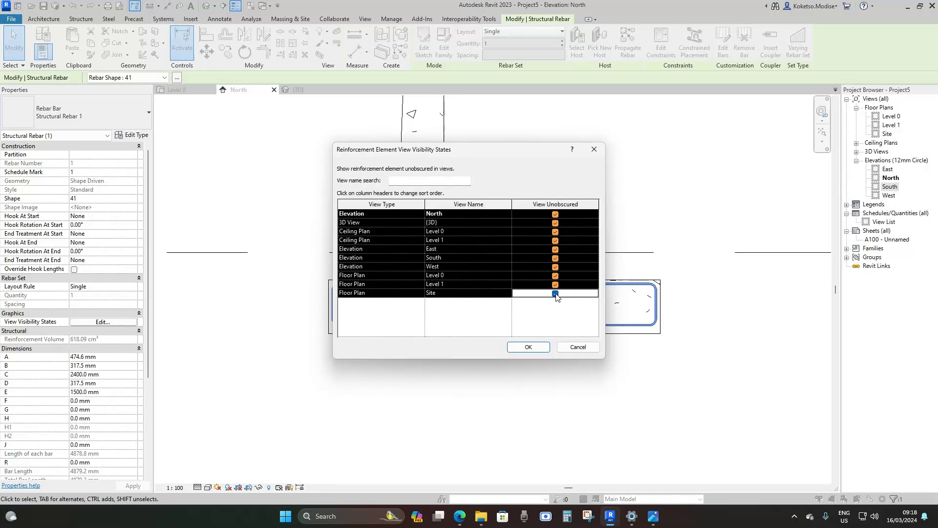
{"action": "left_click", "coordinate": [527, 346]}
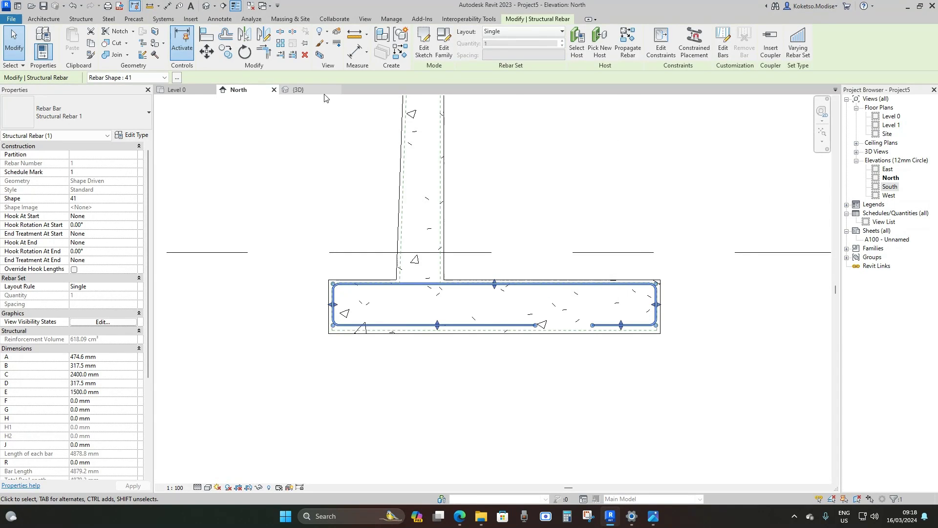
- Examine the unobscured footing rebar and its position along the retaining wall in the 3D view
{"action": "left_click", "coordinate": [299, 90]}
{"action": "scroll", "coordinate": [461, 352], "scroll_direction": "down", "scroll_amount": 3}
{"action": "middle_click_drag", "start_coordinate": [460, 352], "coordinate": [429, 352], "text": "shift"}
{"action": "key", "text": "Escape"}
{"action": "scroll", "coordinate": [580, 232], "scroll_direction": "up", "scroll_amount": 8}
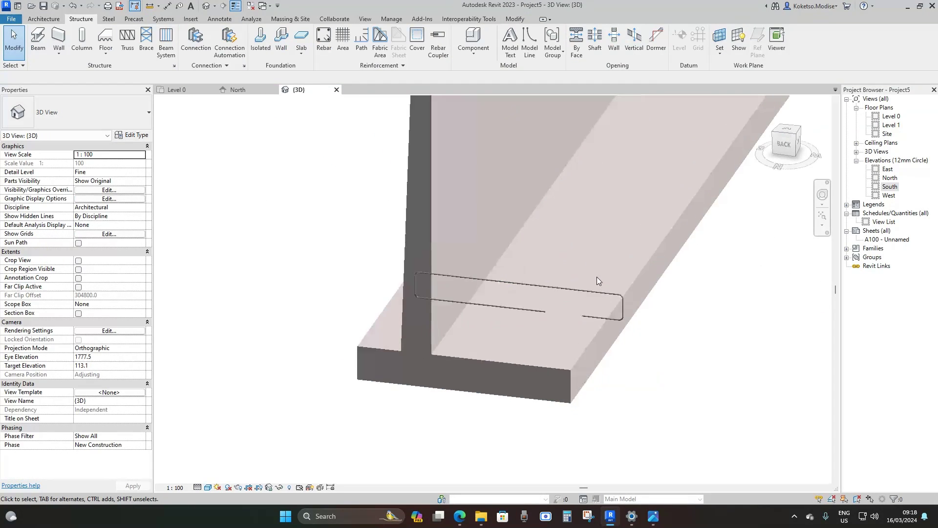
{"action": "scroll", "coordinate": [560, 292], "scroll_direction": "down", "scroll_amount": 5}
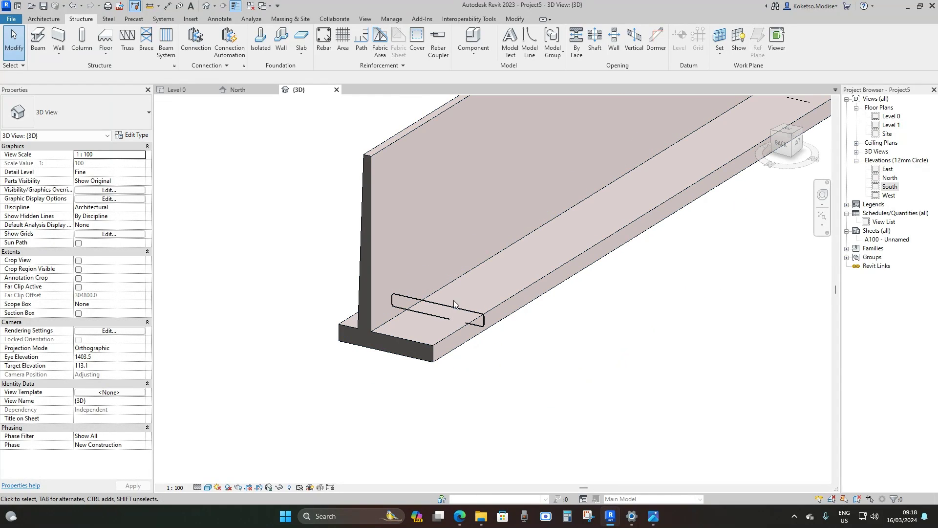
- Lay out the bent footing rebar along the retaining wall by maximum spacing at 150 mm
{"action": "left_click", "coordinate": [447, 307]}
{"action": "middle_click_drag", "start_coordinate": [448, 307], "coordinate": [402, 322]}
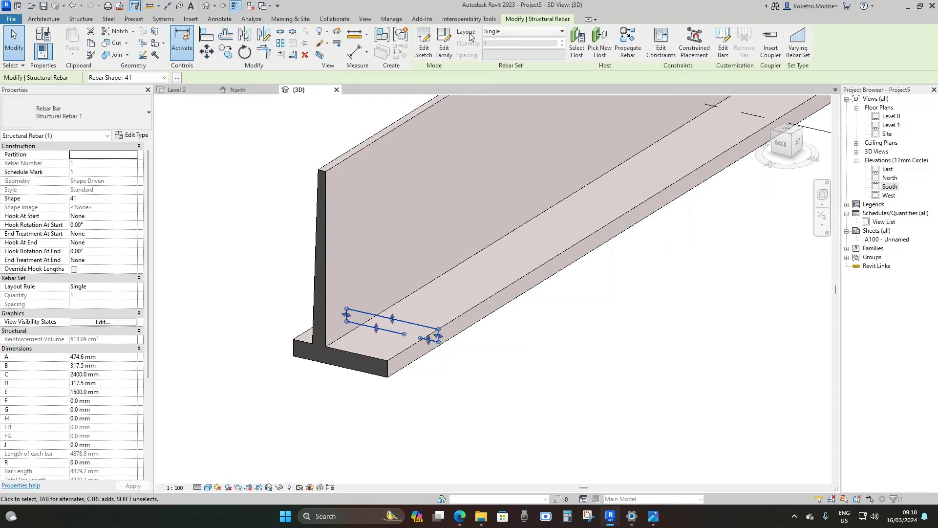
{"action": "left_click", "coordinate": [512, 32]}
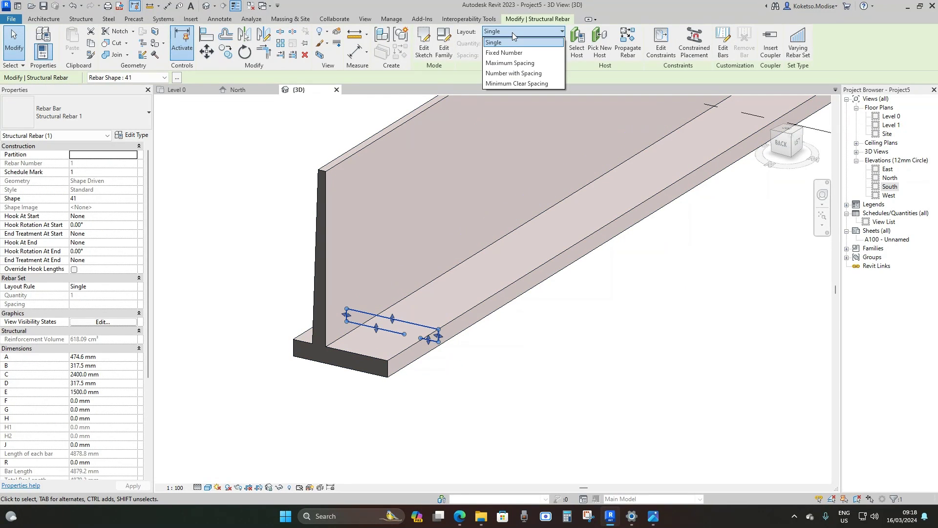
{"action": "left_click", "coordinate": [504, 63]}
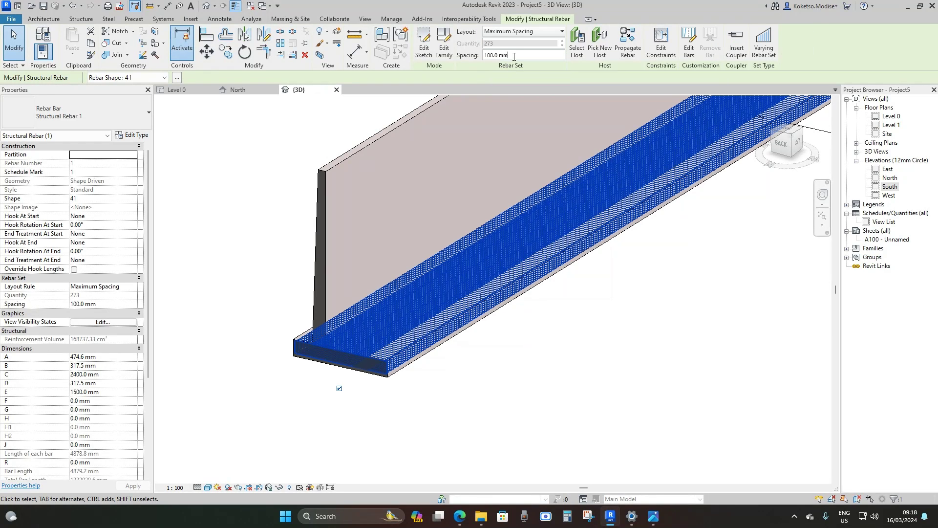
{"action": "type", "text": "150"}
{"action": "key", "text": "Return"}
{"action": "middle_click_drag", "start_coordinate": [516, 354], "coordinate": [571, 337], "text": "shift"}
{"action": "left_click", "coordinate": [492, 393]}
- Examine the spaced footing rebars in the 3D view and in the North elevation
{"action": "scroll", "coordinate": [479, 398], "scroll_direction": "up", "scroll_amount": 6}
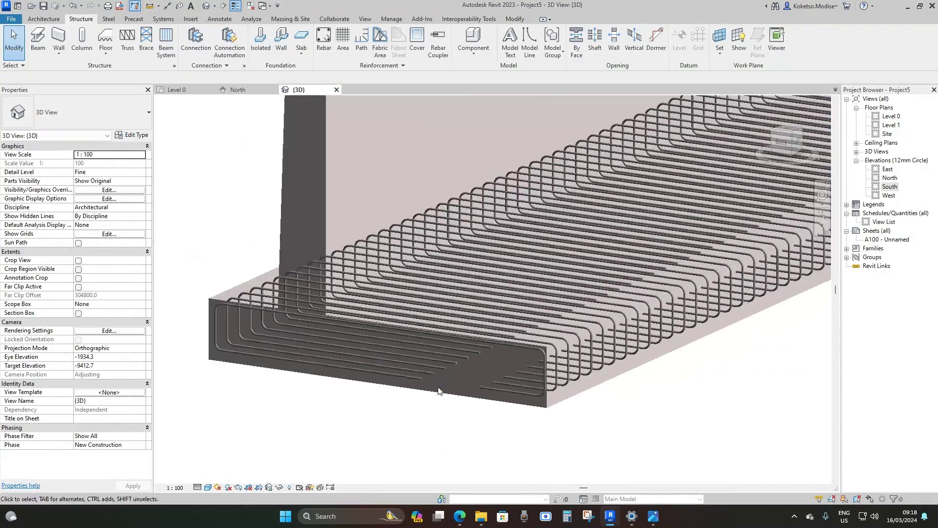
{"action": "scroll", "coordinate": [439, 391], "scroll_direction": "down", "scroll_amount": 5}
{"action": "middle_click_drag", "start_coordinate": [504, 452], "coordinate": [520, 457], "text": "shift"}
{"action": "scroll", "coordinate": [443, 427], "scroll_direction": "down", "scroll_amount": 4}
{"action": "middle_click_drag", "start_coordinate": [704, 411], "coordinate": [626, 406]}
{"action": "left_click", "coordinate": [237, 91]}
{"action": "scroll", "coordinate": [441, 311], "scroll_direction": "up", "scroll_amount": 3}
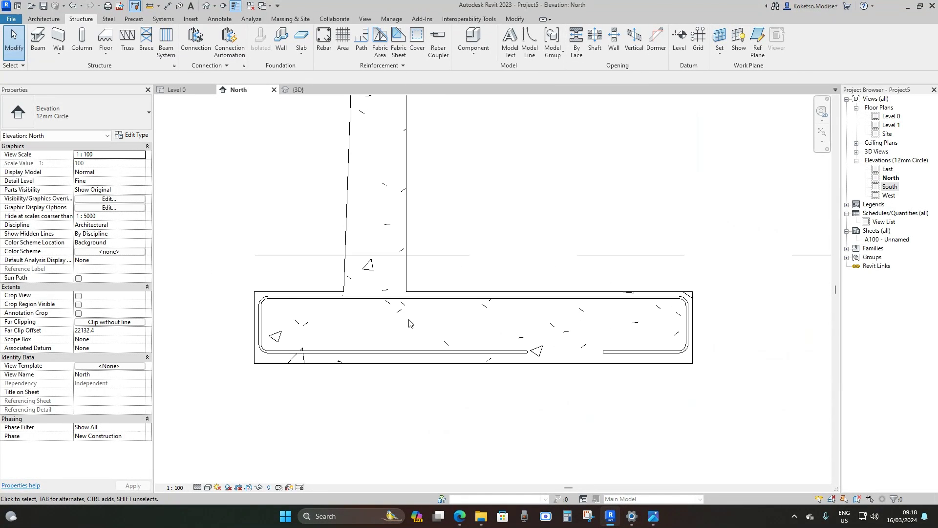
{"action": "scroll", "coordinate": [274, 324], "scroll_direction": "up", "scroll_amount": 3}
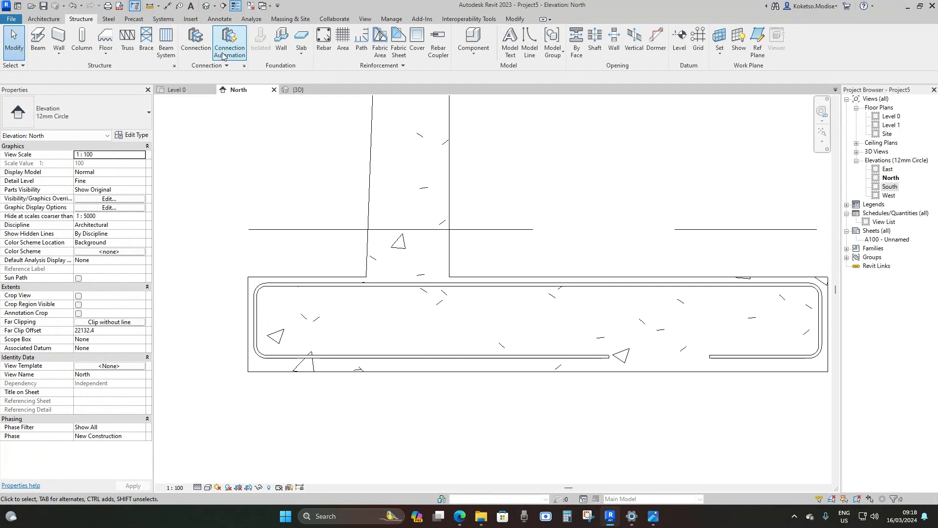
- Place a straight shape 01 rebar, oriented parallel to cover, inside the bent footing bar's upper-left corner
{"action": "left_click", "coordinate": [324, 42]}
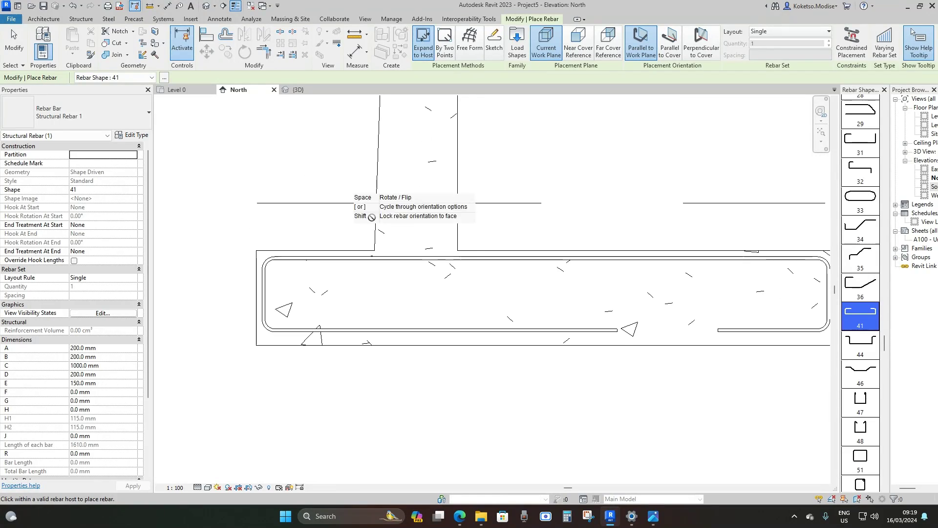
{"action": "left_click_drag", "start_coordinate": [885, 345], "coordinate": [888, 111]}
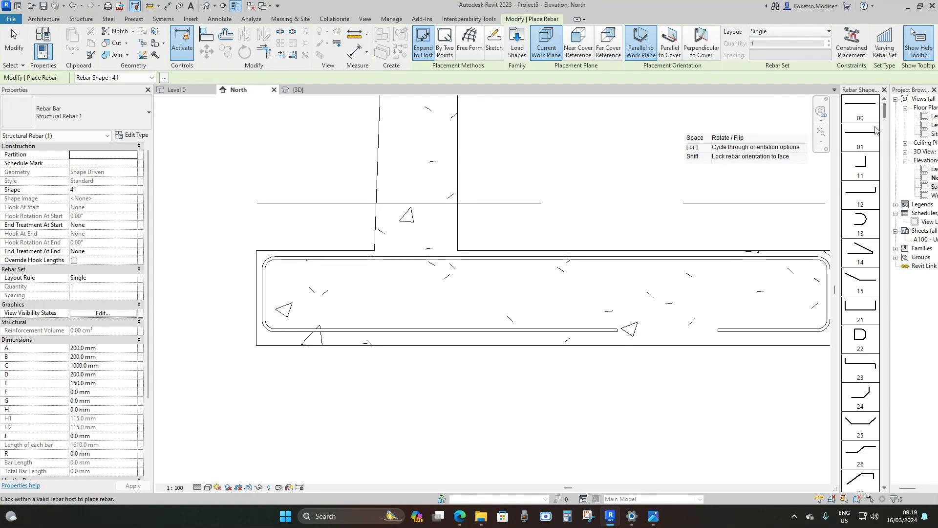
{"action": "left_click", "coordinate": [861, 137]}
{"action": "scroll", "coordinate": [278, 281], "scroll_direction": "up", "scroll_amount": 2}
{"action": "left_click", "coordinate": [278, 282]}
{"action": "left_click", "coordinate": [669, 44]}
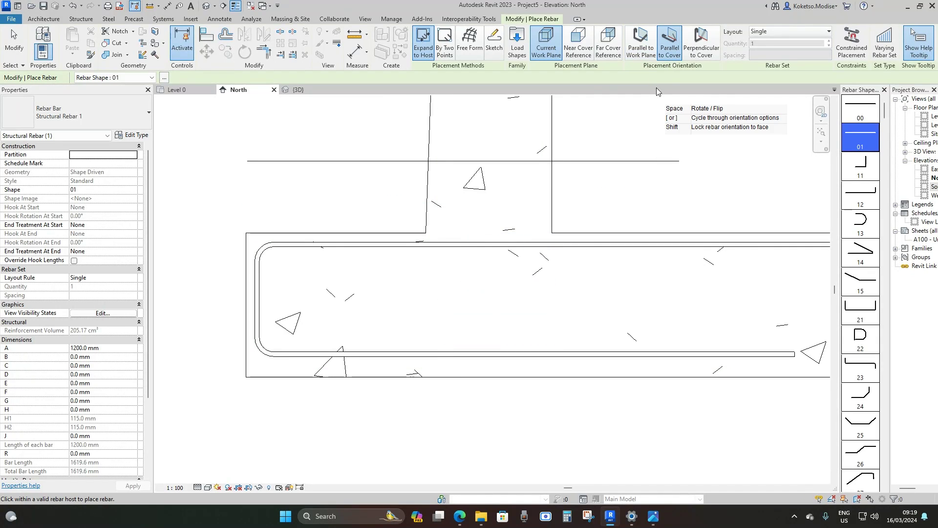
{"action": "scroll", "coordinate": [283, 274], "scroll_direction": "up", "scroll_amount": 2}
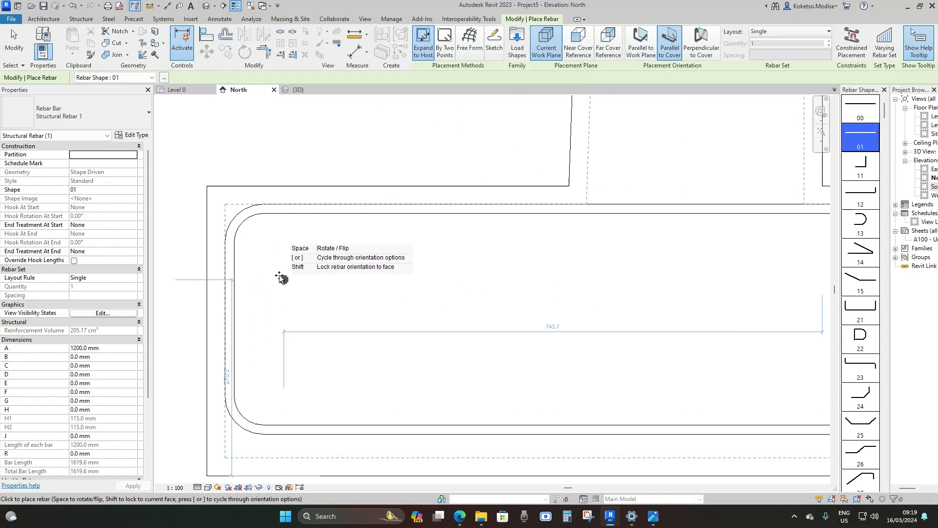
{"action": "left_click", "coordinate": [250, 233]}
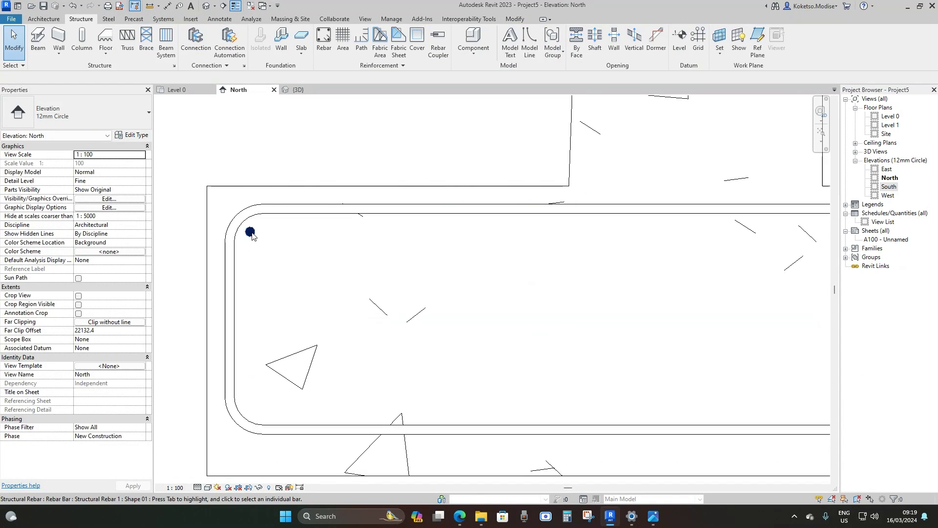
{"action": "key", "text": "Escape"}
{"action": "left_click", "coordinate": [323, 43]}
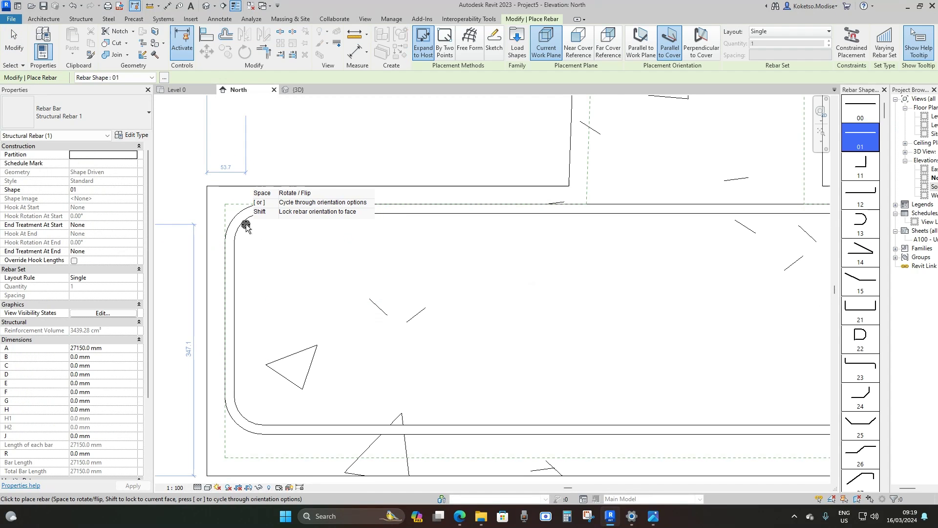
{"action": "scroll", "coordinate": [248, 226], "scroll_direction": "down", "scroll_amount": 1}
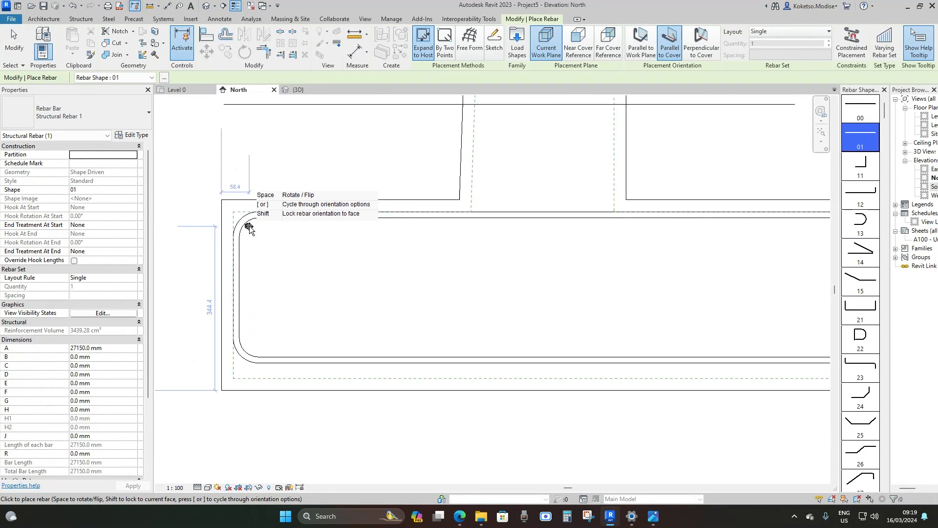
{"action": "left_click", "coordinate": [249, 229]}
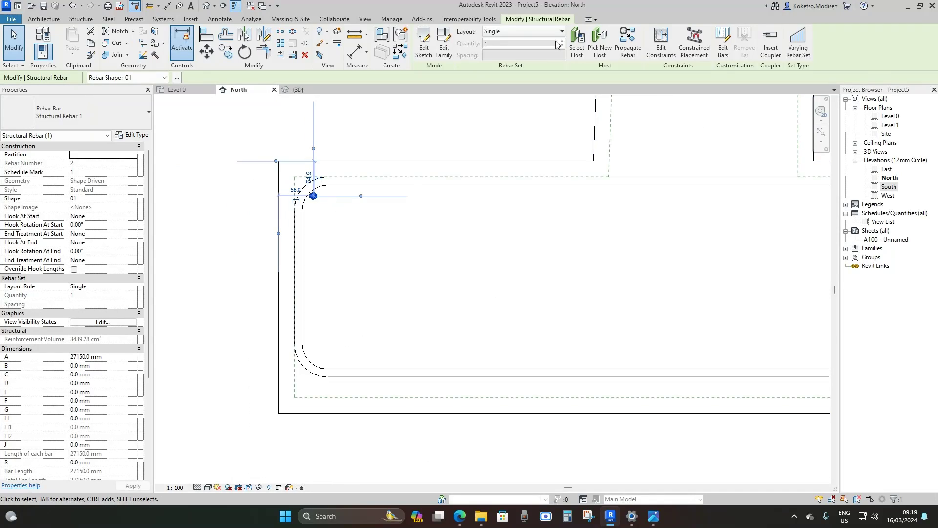
- Lay out the straight corner rebar as a fixed number set with a quantity of 2
{"action": "left_click", "coordinate": [529, 32]}
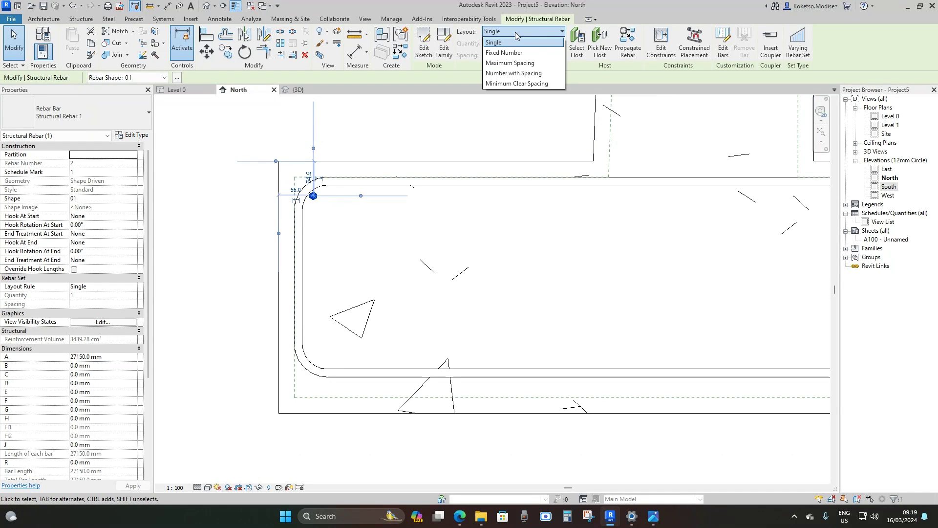
{"action": "left_click", "coordinate": [508, 53]}
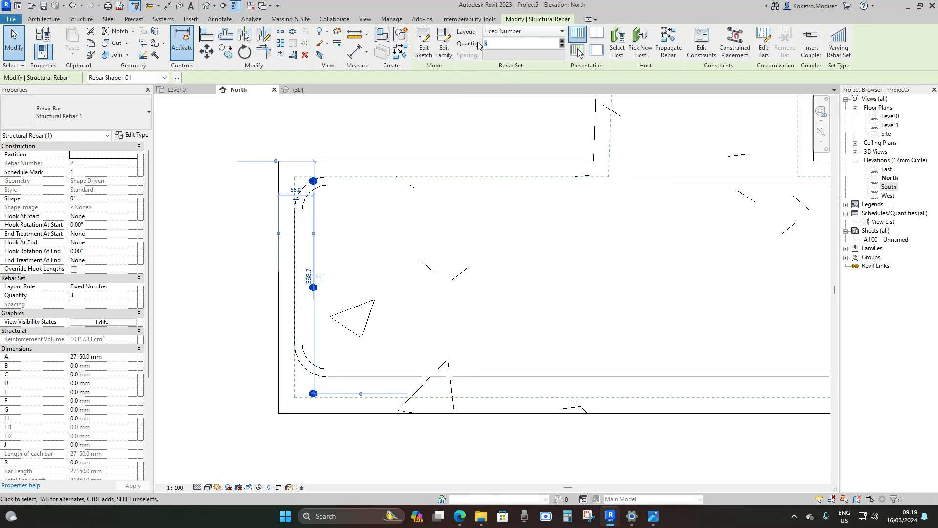
{"action": "type", "text": "2"}
{"action": "key", "text": "Return"}
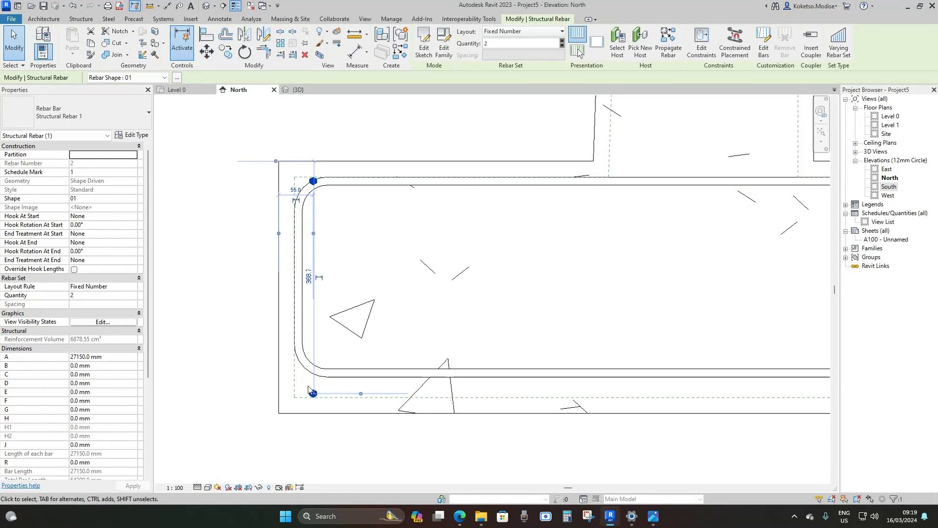
- Move the set's lower and upper straight bars so they sit inside the bent footing bar's left-hand corner bends
{"action": "scroll", "coordinate": [308, 386], "scroll_direction": "up", "scroll_amount": 3}
{"action": "key", "text": "Escape"}
{"action": "left_click", "coordinate": [314, 400]}
{"action": "scroll", "coordinate": [311, 400], "scroll_direction": "up", "scroll_amount": 3}
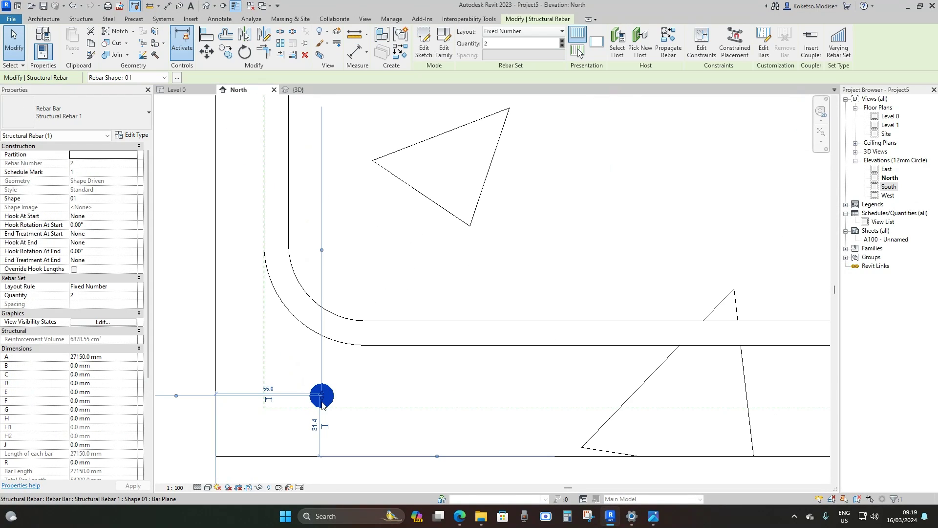
{"action": "scroll", "coordinate": [322, 401], "scroll_direction": "up", "scroll_amount": 2}
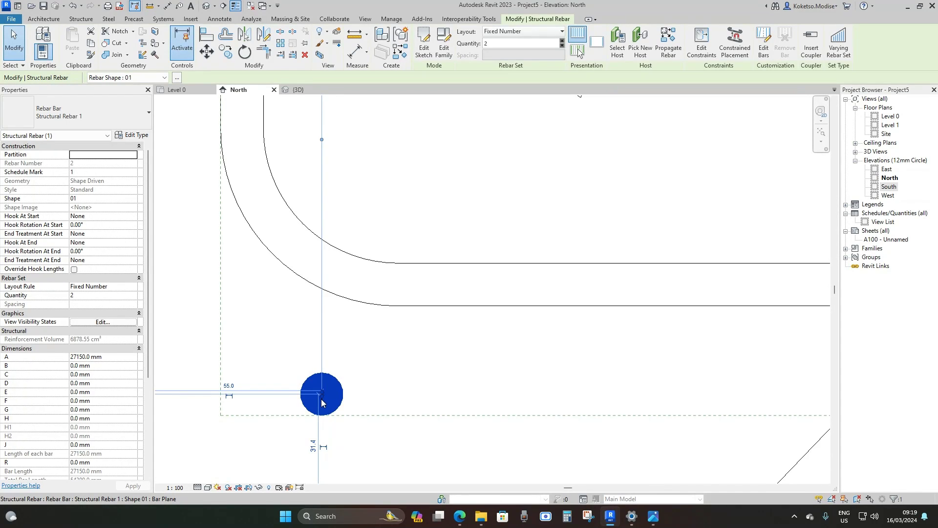
{"action": "scroll", "coordinate": [321, 402], "scroll_direction": "down", "scroll_amount": 1}
{"action": "left_click_drag", "start_coordinate": [321, 400], "coordinate": [320, 258]}
{"action": "scroll", "coordinate": [318, 304], "scroll_direction": "down", "scroll_amount": 3}
{"action": "middle_click_drag", "start_coordinate": [328, 191], "coordinate": [326, 266]}
{"action": "scroll", "coordinate": [315, 122], "scroll_direction": "up", "scroll_amount": 2}
{"action": "left_click_drag", "start_coordinate": [314, 141], "coordinate": [314, 183]}
{"action": "scroll", "coordinate": [303, 183], "scroll_direction": "down", "scroll_amount": 3}
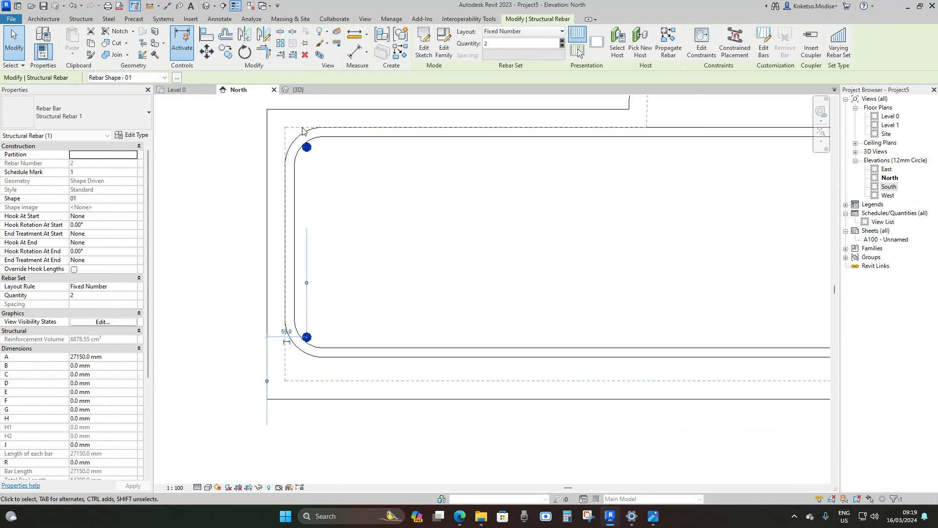
{"action": "scroll", "coordinate": [285, 184], "scroll_direction": "down", "scroll_amount": 2}
{"action": "scroll", "coordinate": [276, 168], "scroll_direction": "up", "scroll_amount": 3}
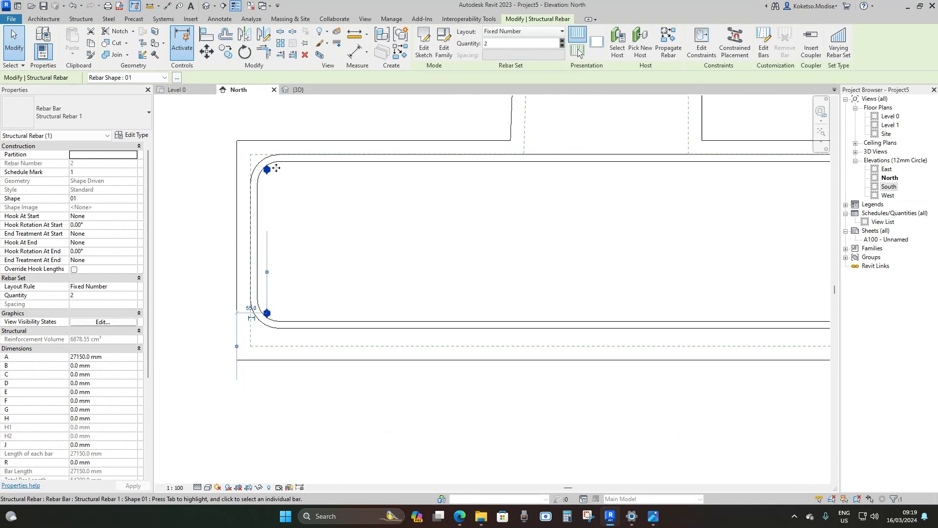
- Array the straight bar pair linearly with 6 members, placing the last inside the bent bar's opposite end
{"action": "middle_click_drag", "start_coordinate": [268, 171], "coordinate": [341, 170]}
{"action": "scroll", "coordinate": [343, 168], "scroll_direction": "up", "scroll_amount": 2}
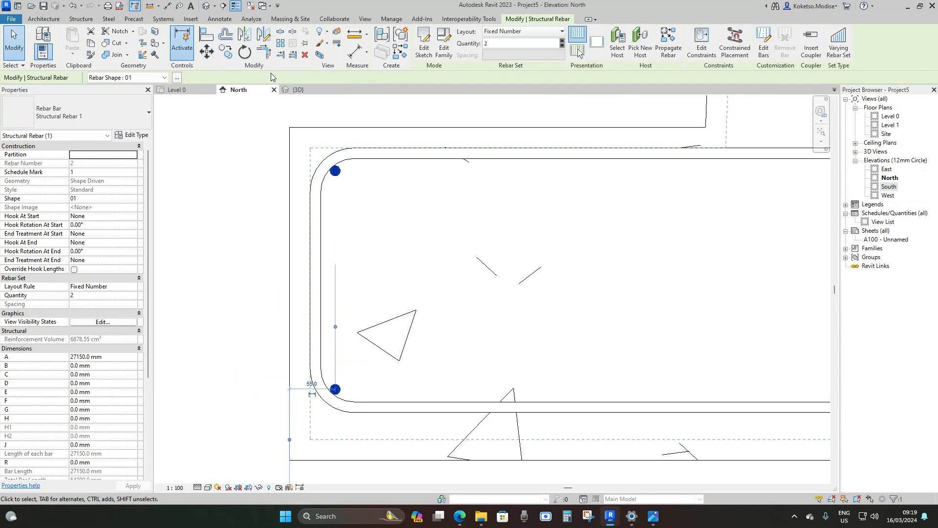
{"action": "left_click", "coordinate": [280, 45]}
{"action": "scroll", "coordinate": [335, 171], "scroll_direction": "up", "scroll_amount": 2}
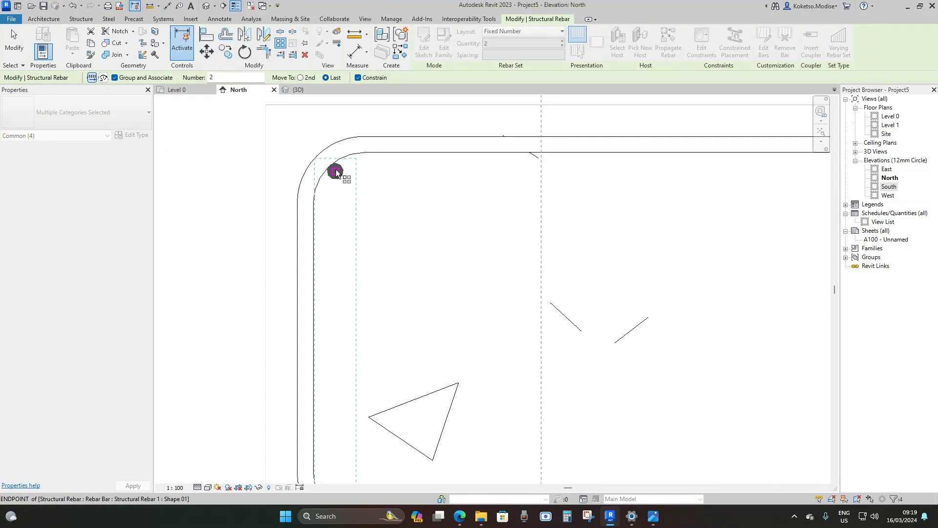
{"action": "left_click", "coordinate": [336, 171]}
{"action": "scroll", "coordinate": [342, 172], "scroll_direction": "down", "scroll_amount": 4}
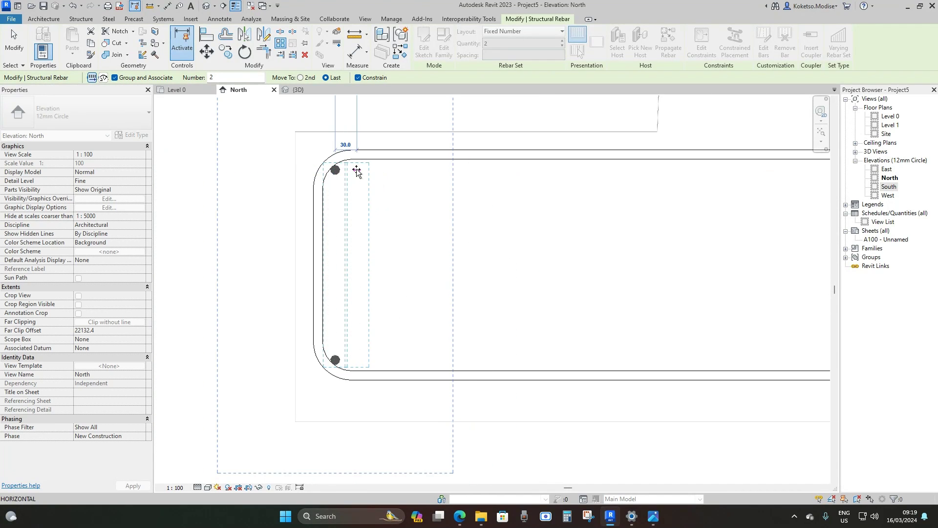
{"action": "middle_click_drag", "start_coordinate": [590, 178], "coordinate": [358, 195]}
{"action": "scroll", "coordinate": [358, 196], "scroll_direction": "down", "scroll_amount": 2}
{"action": "scroll", "coordinate": [279, 166], "scroll_direction": "up", "scroll_amount": 2}
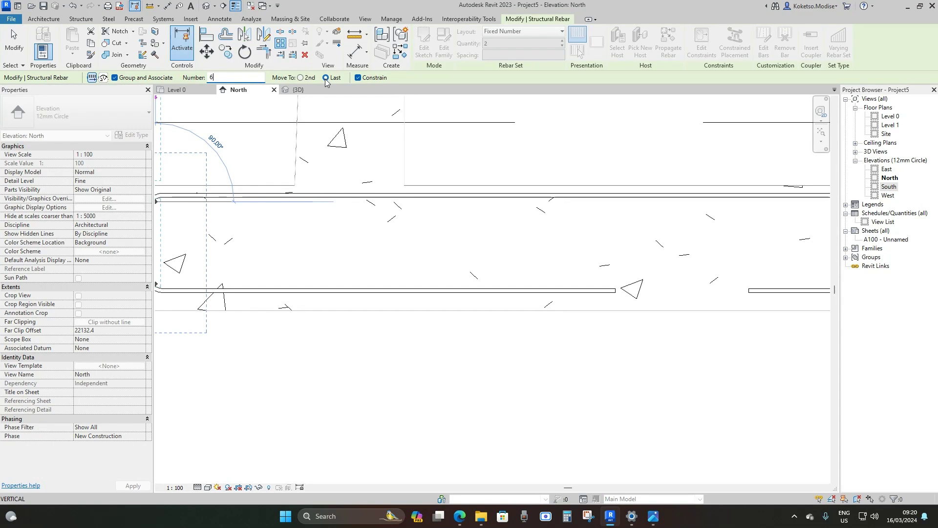
{"action": "scroll", "coordinate": [300, 197], "scroll_direction": "down", "scroll_amount": 1}
{"action": "middle_click_drag", "start_coordinate": [744, 204], "coordinate": [458, 198]}
{"action": "scroll", "coordinate": [530, 192], "scroll_direction": "up", "scroll_amount": 3}
{"action": "scroll", "coordinate": [504, 195], "scroll_direction": "up", "scroll_amount": 2}
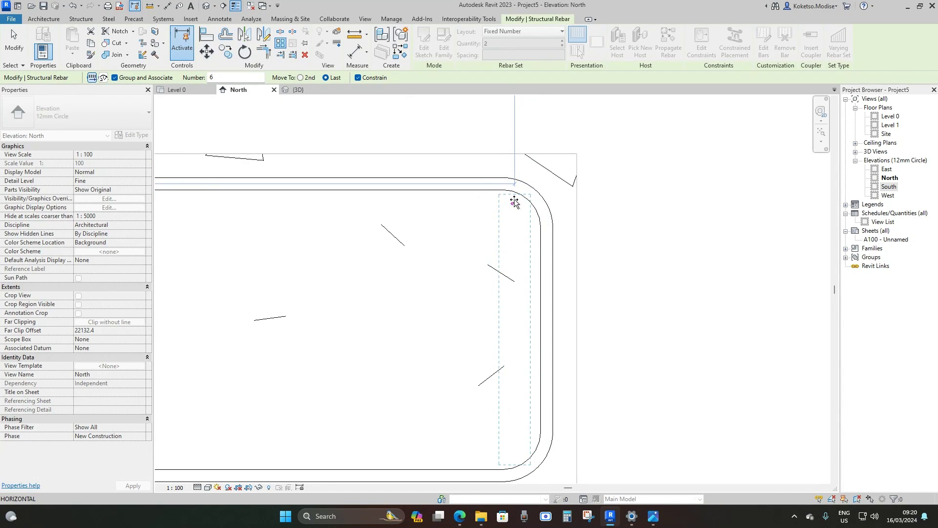
{"action": "left_click", "coordinate": [521, 203]}
{"action": "scroll", "coordinate": [533, 262], "scroll_direction": "down", "scroll_amount": 5}
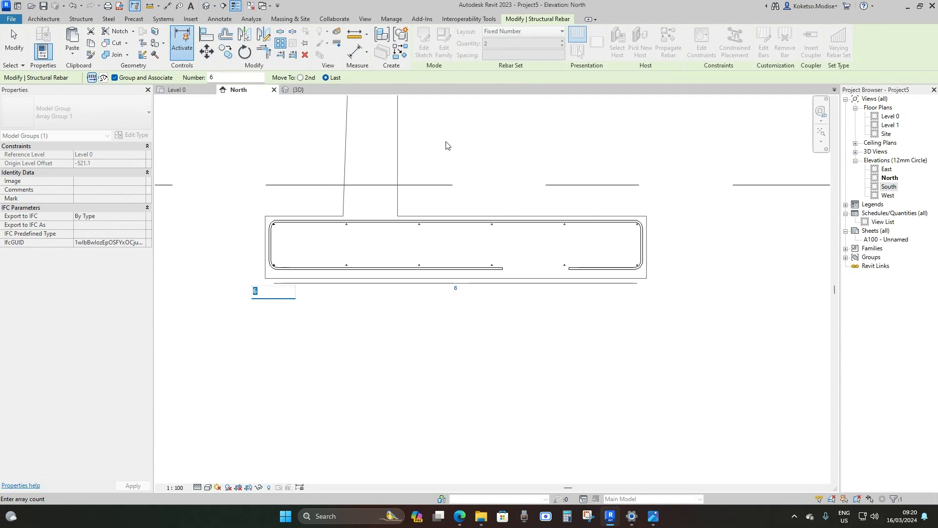
{"action": "key", "text": "Return"}
- Ungroup all six arrayed groups of straight bars in the footing
{"action": "scroll", "coordinate": [592, 223], "scroll_direction": "up", "scroll_amount": 1}
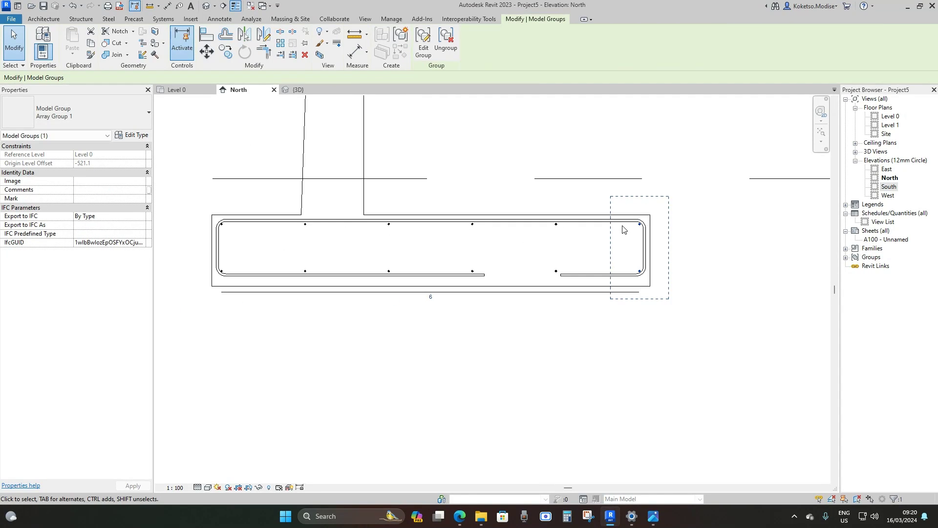
{"action": "left_click", "coordinate": [559, 225], "text": "ctrl"}
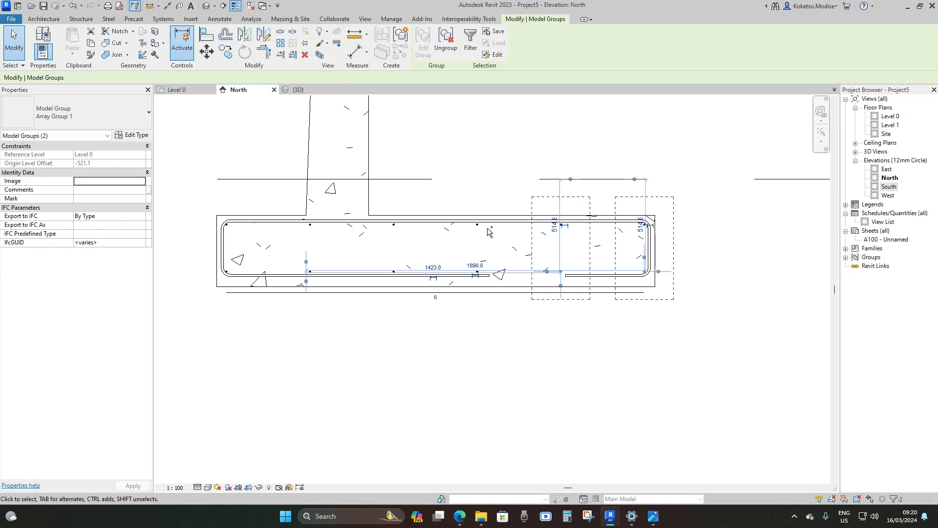
{"action": "left_click", "coordinate": [477, 226], "text": "ctrl"}
{"action": "left_click", "coordinate": [394, 226], "text": "ctrl"}
{"action": "left_click", "coordinate": [310, 224], "text": "ctrl"}
{"action": "left_click", "coordinate": [227, 224], "text": "ctrl"}
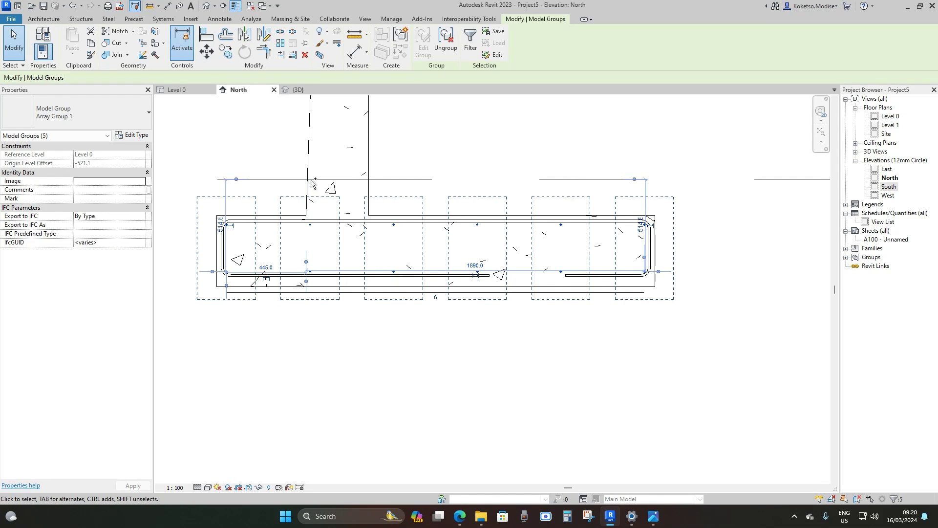
{"action": "left_click", "coordinate": [441, 51]}
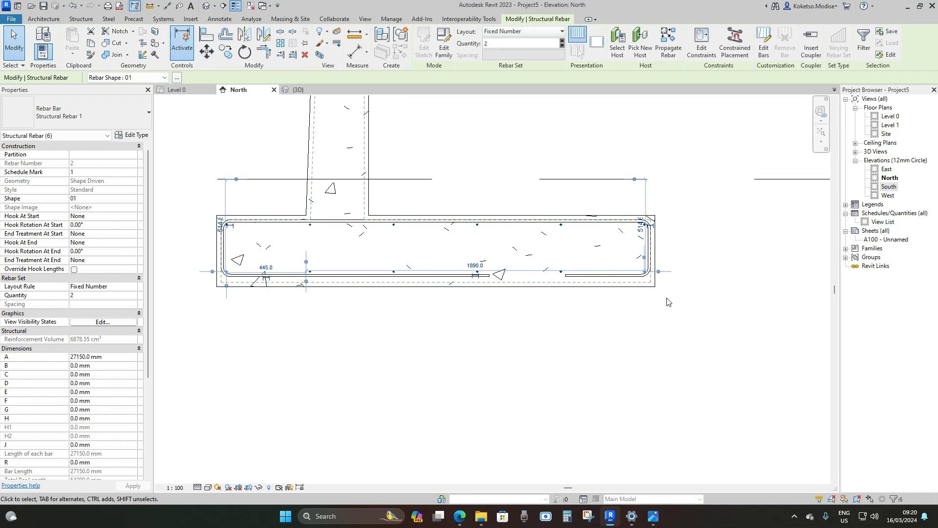
{"action": "left_click", "coordinate": [492, 321]}
- Try to reduce the fifth straight bar pair in the footing, near the bent bar's open gap, to a single bar
{"action": "scroll", "coordinate": [590, 269], "scroll_direction": "up", "scroll_amount": 2}
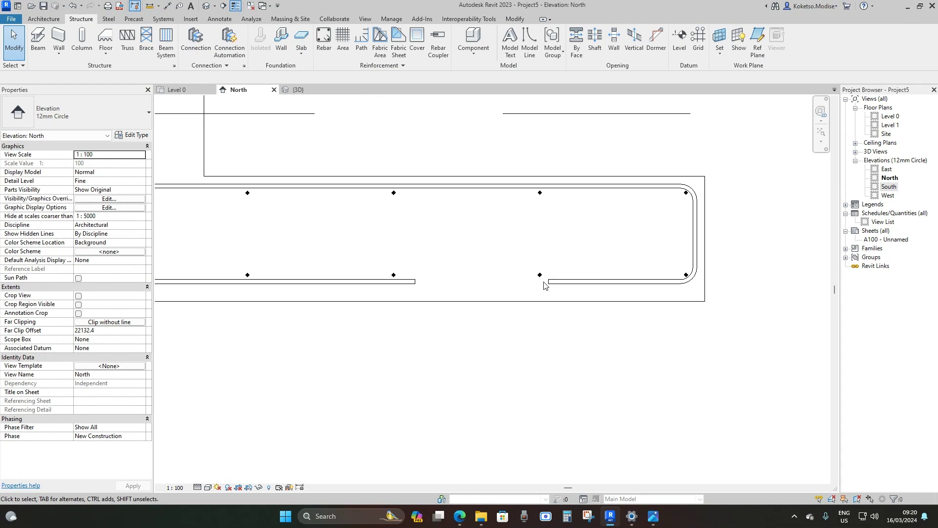
{"action": "middle_click_drag", "start_coordinate": [543, 285], "coordinate": [638, 299]}
{"action": "scroll", "coordinate": [638, 299], "scroll_direction": "down", "scroll_amount": 1}
{"action": "scroll", "coordinate": [570, 324], "scroll_direction": "up", "scroll_amount": 2}
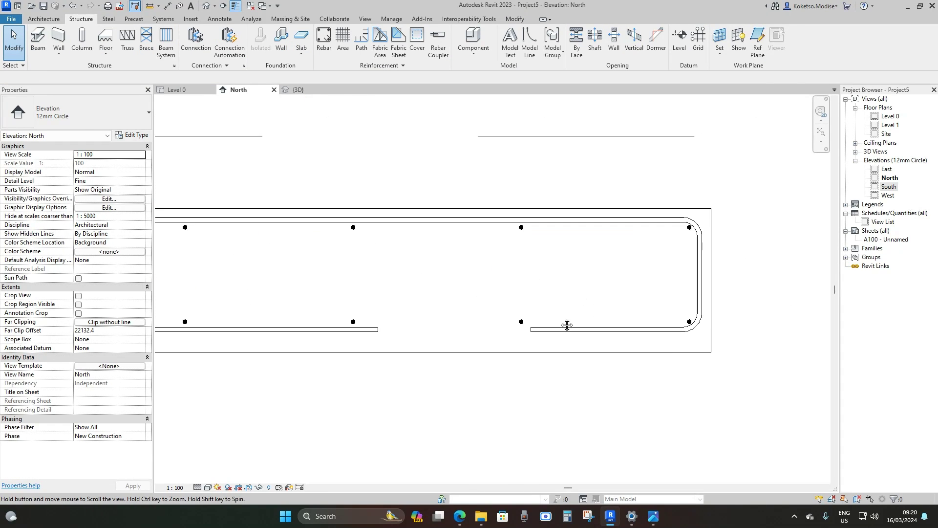
{"action": "scroll", "coordinate": [523, 245], "scroll_direction": "up", "scroll_amount": 1}
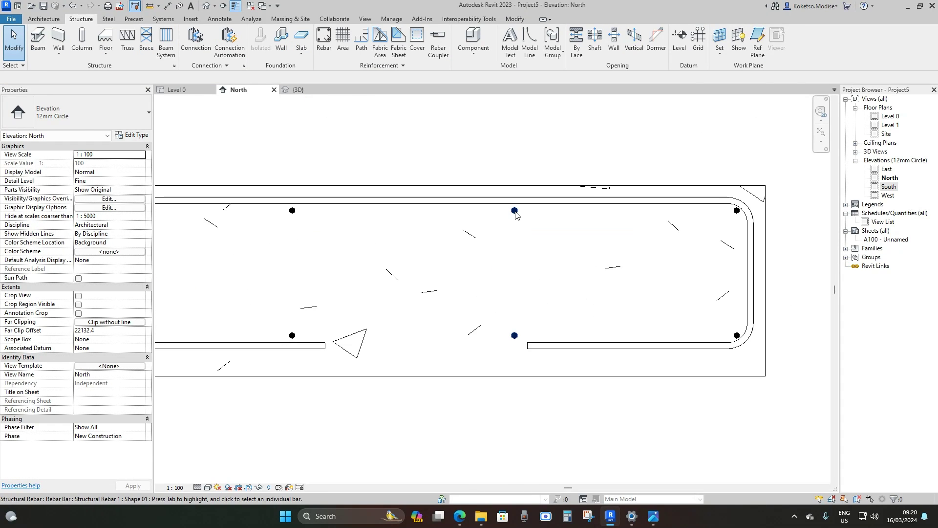
{"action": "left_click", "coordinate": [518, 342]}
{"action": "scroll", "coordinate": [523, 232], "scroll_direction": "up", "scroll_amount": 1}
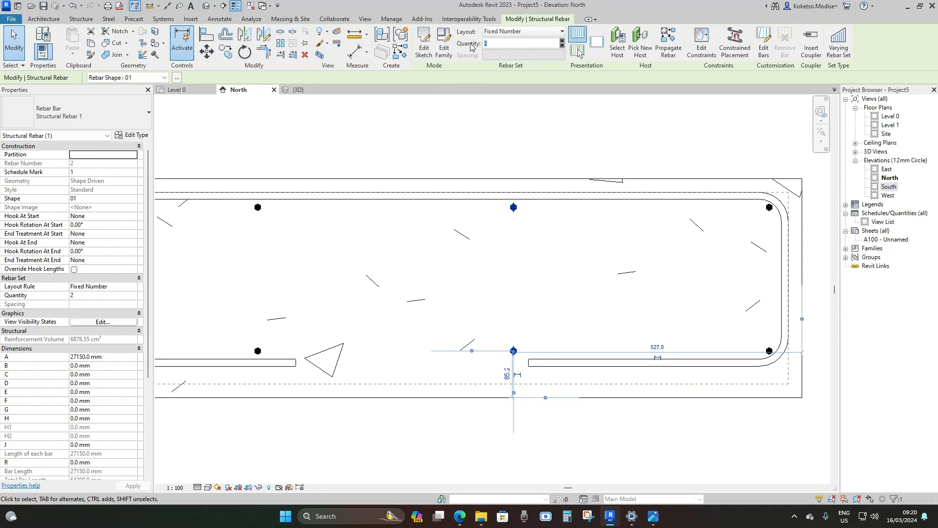
{"action": "key", "text": "Return"}
{"action": "scroll", "coordinate": [516, 357], "scroll_direction": "up", "scroll_amount": 4}
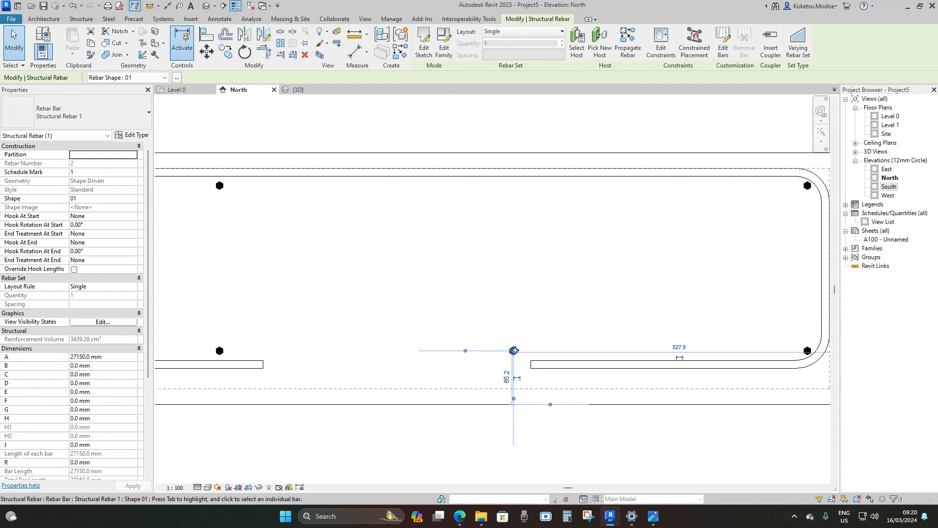
{"action": "key", "text": "Escape"}
{"action": "left_click", "coordinate": [516, 366]}
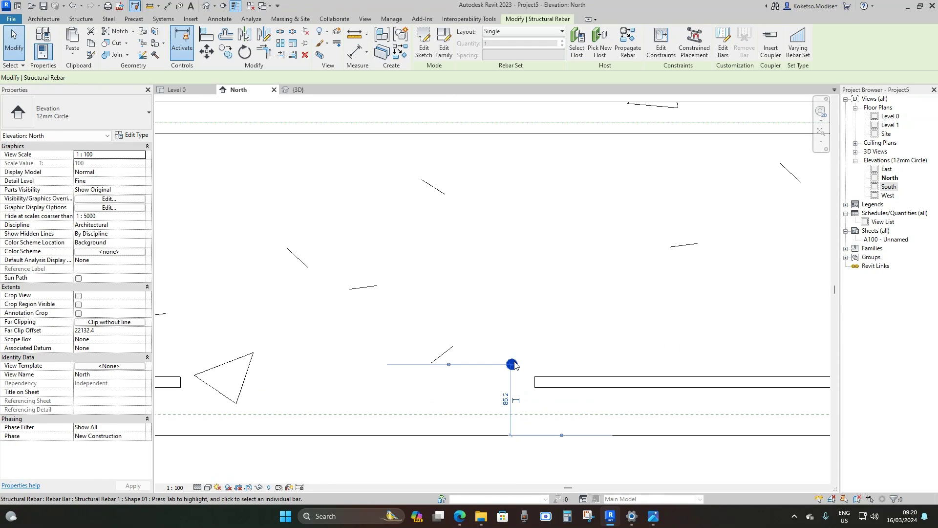
{"action": "left_click", "coordinate": [72, 6]}
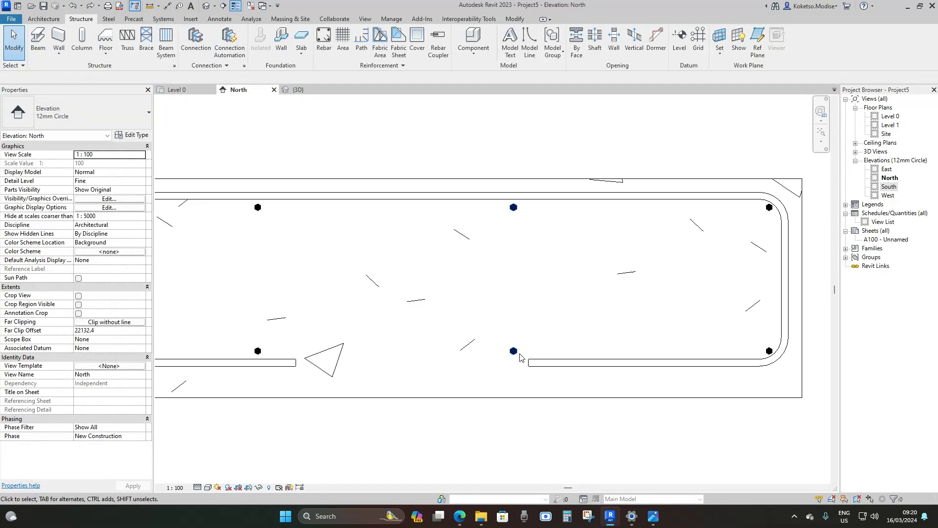
- Change the layout of the fifth straight bar pair, beside the bent footing bar's gap, to Single
{"action": "left_click", "coordinate": [516, 209]}
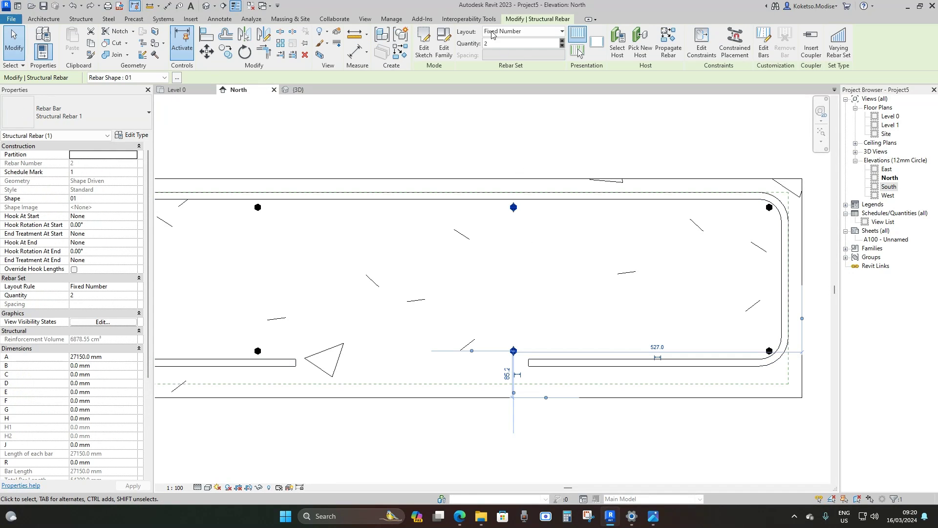
{"action": "key", "text": "Return"}
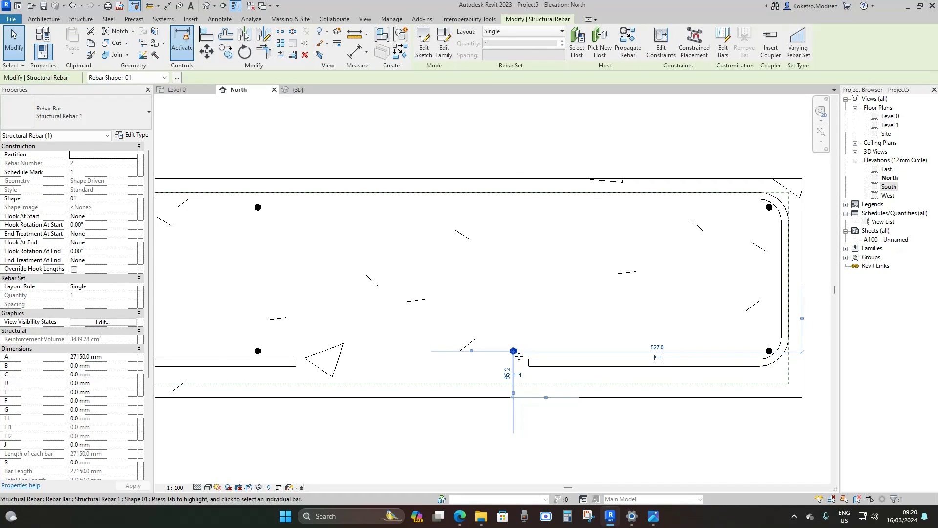
{"action": "scroll", "coordinate": [517, 355], "scroll_direction": "up", "scroll_amount": 2}
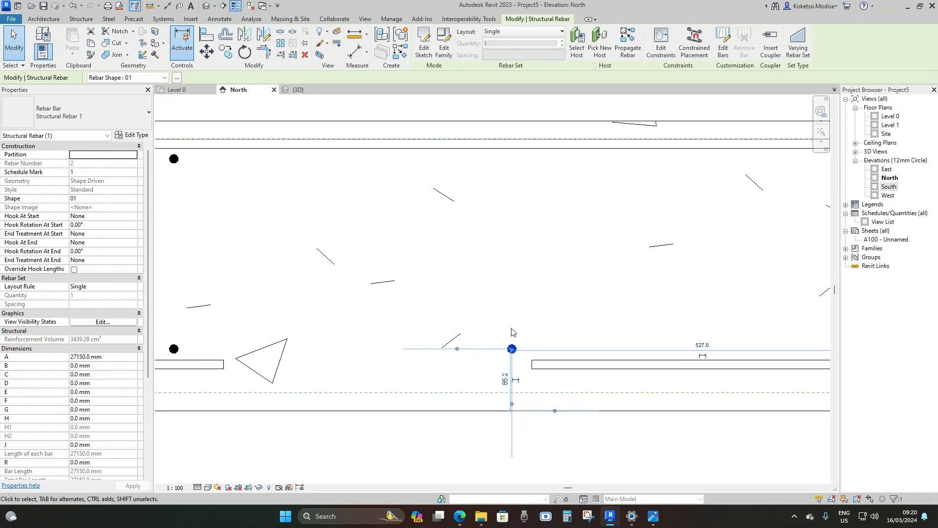
{"action": "left_click", "coordinate": [206, 54]}
{"action": "key", "text": "Escape"}
{"action": "key", "text": "Escape"}
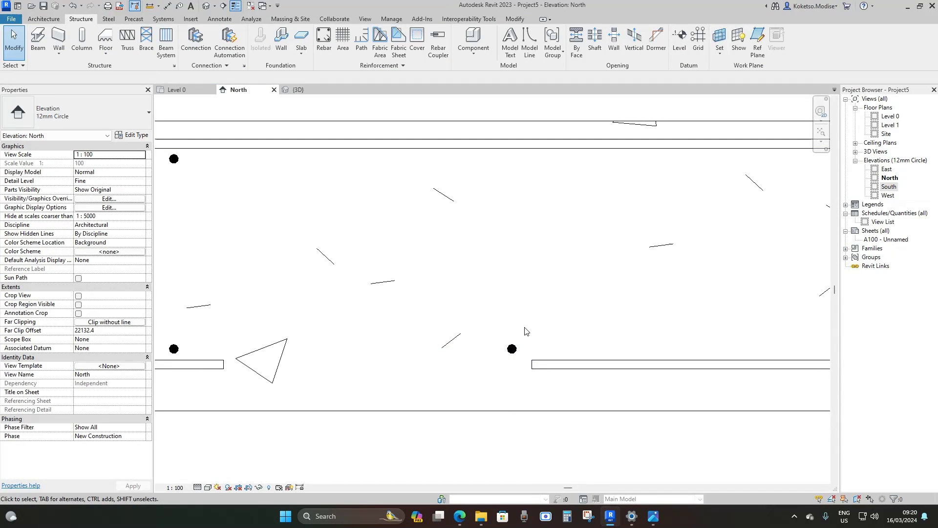
- Align the single straight bar beside the gap with the upper row of straight bars in the footing
{"action": "key", "text": "a"}
{"action": "key", "text": "l"}
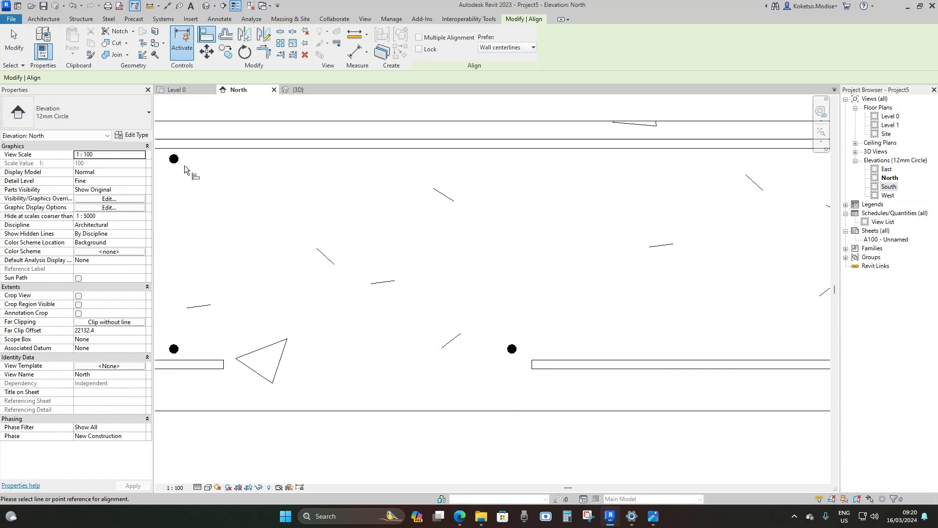
{"action": "scroll", "coordinate": [175, 163], "scroll_direction": "up", "scroll_amount": 3}
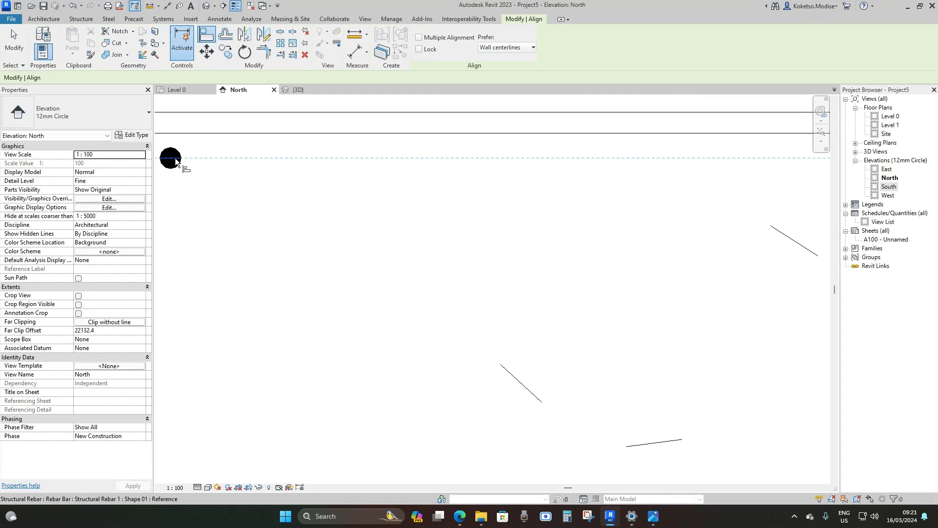
{"action": "left_click", "coordinate": [177, 162]}
{"action": "scroll", "coordinate": [262, 175], "scroll_direction": "down", "scroll_amount": 3}
{"action": "scroll", "coordinate": [483, 310], "scroll_direction": "up", "scroll_amount": 4}
{"action": "scroll", "coordinate": [517, 320], "scroll_direction": "down", "scroll_amount": 3}
{"action": "scroll", "coordinate": [520, 199], "scroll_direction": "up", "scroll_amount": 1}
{"action": "key", "text": "Escape"}
{"action": "key", "text": "Escape"}
{"action": "scroll", "coordinate": [539, 202], "scroll_direction": "down", "scroll_amount": 4}
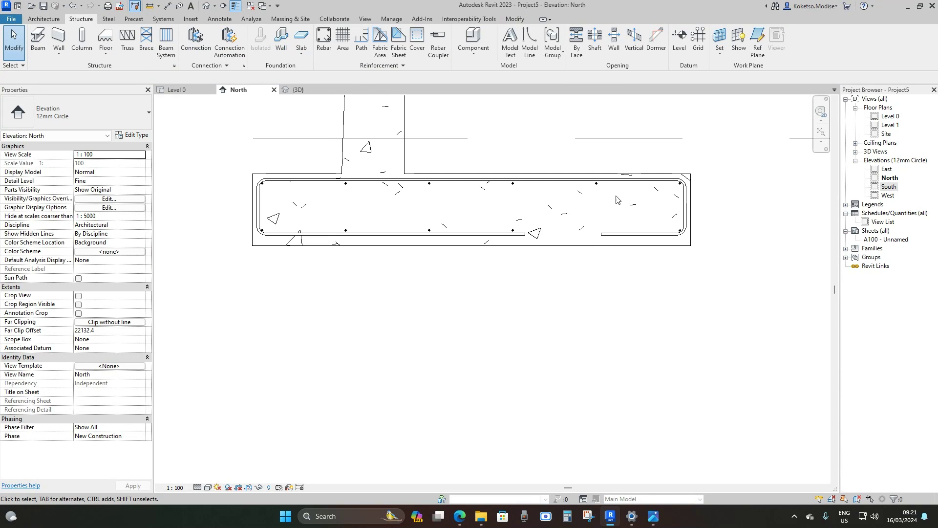
- Select all rebar instances visible in the view and set them to show unobscured in every listed view
{"action": "scroll", "coordinate": [596, 183], "scroll_direction": "up", "scroll_amount": 1}
{"action": "left_click", "coordinate": [597, 182]}
{"action": "scroll", "coordinate": [596, 182], "scroll_direction": "down", "scroll_amount": 1}
{"action": "right_click", "coordinate": [398, 305]}
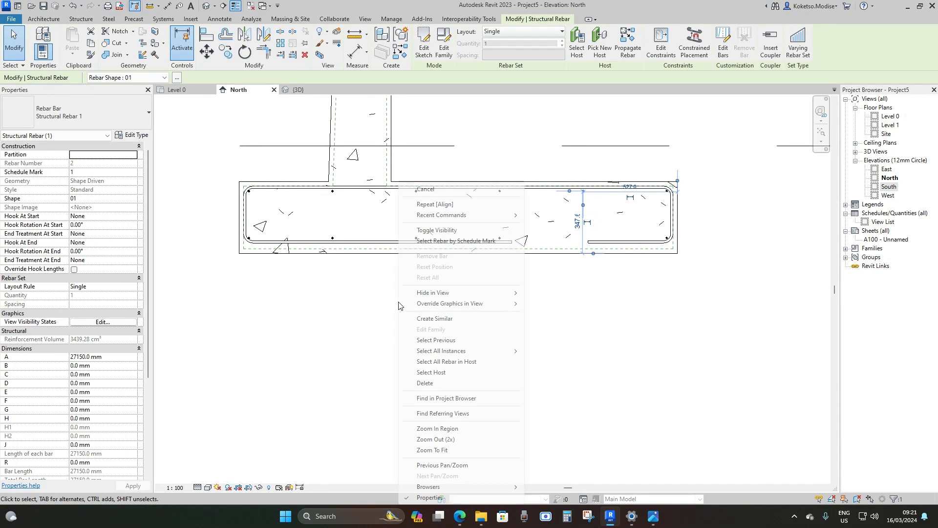
{"action": "mouse_move", "coordinate": [508, 351]}
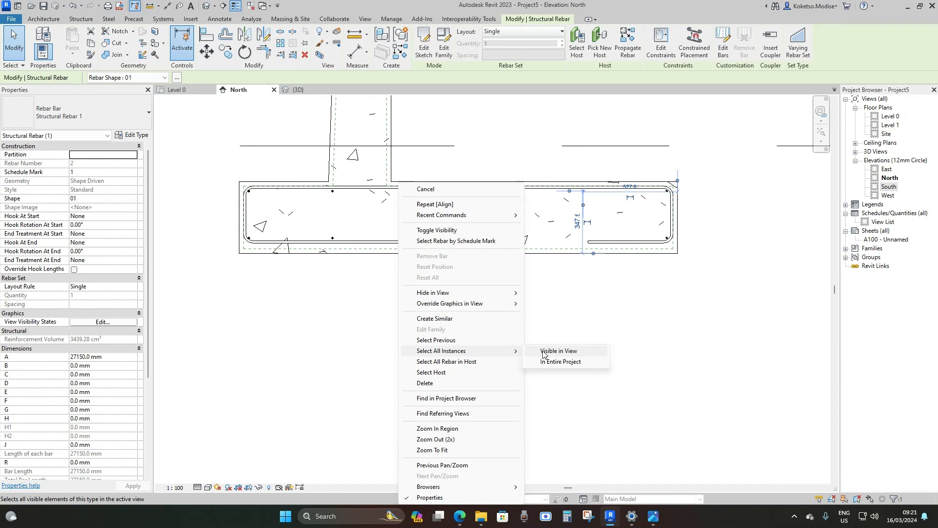
{"action": "left_click", "coordinate": [544, 351]}
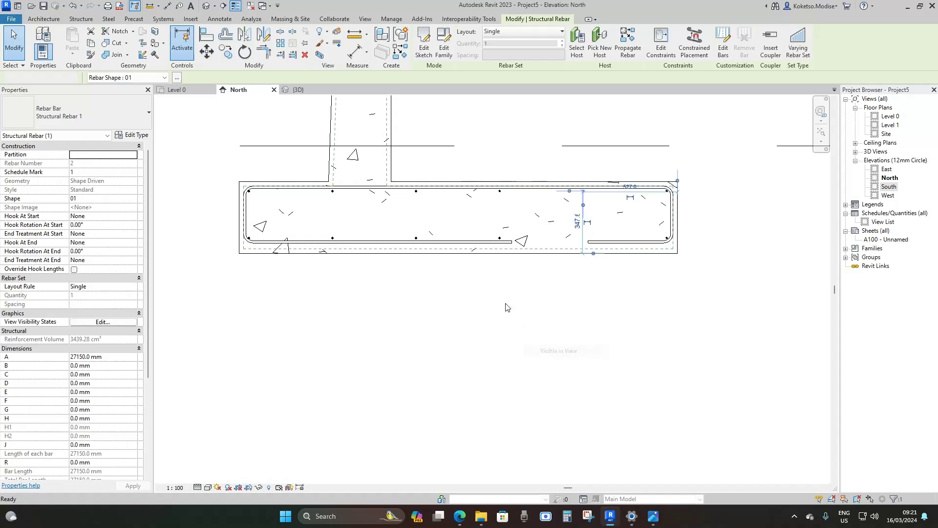
{"action": "left_click", "coordinate": [99, 321]}
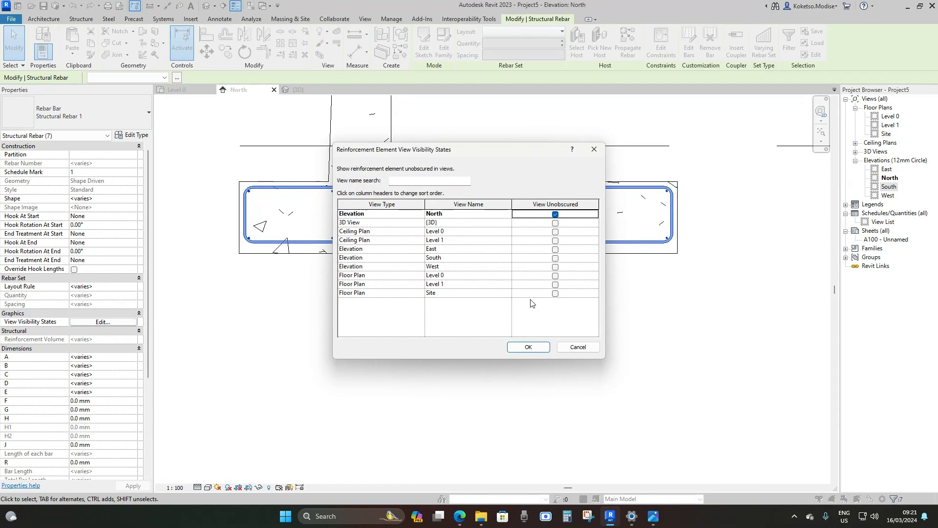
{"action": "left_click", "coordinate": [523, 295], "text": "shift"}
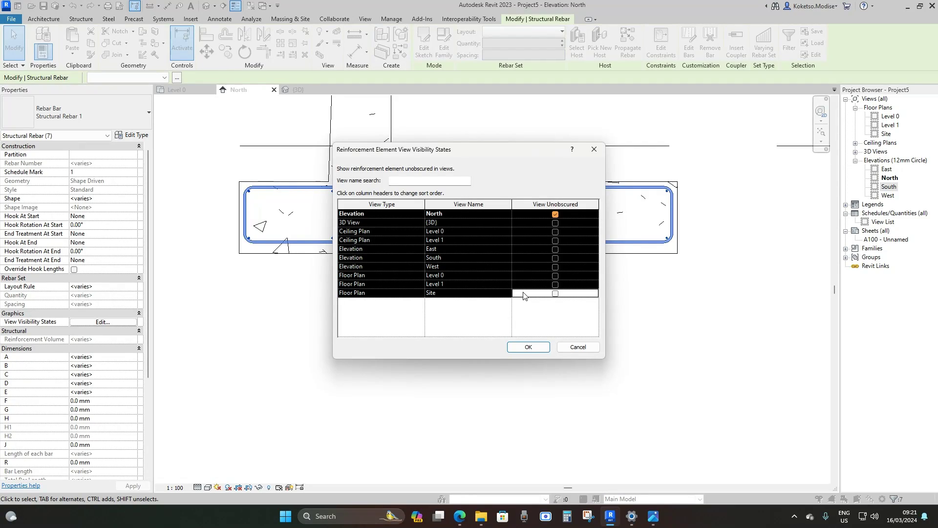
{"action": "left_click", "coordinate": [522, 348]}
- Examine the footing reinforcement in the 3D view
{"action": "left_click", "coordinate": [297, 90]}
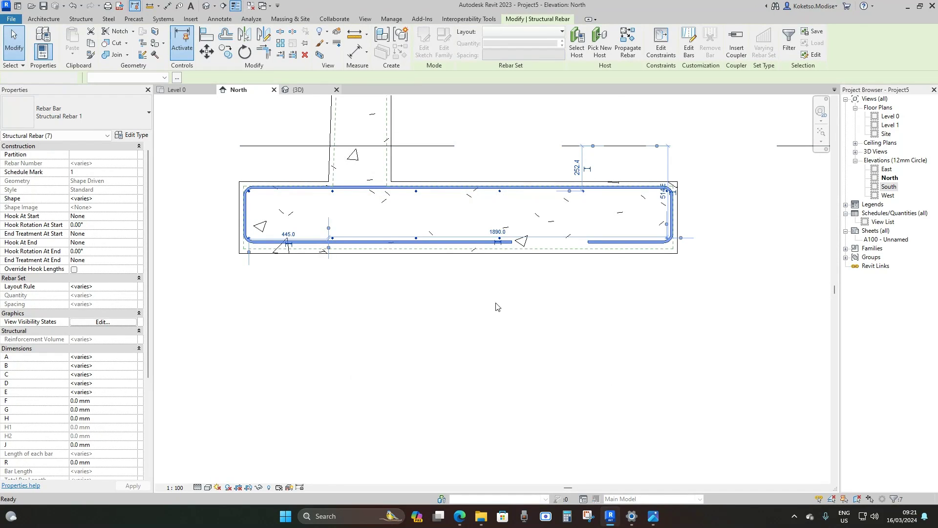
{"action": "left_click", "coordinate": [469, 410]}
{"action": "scroll", "coordinate": [387, 433], "scroll_direction": "up", "scroll_amount": 5}
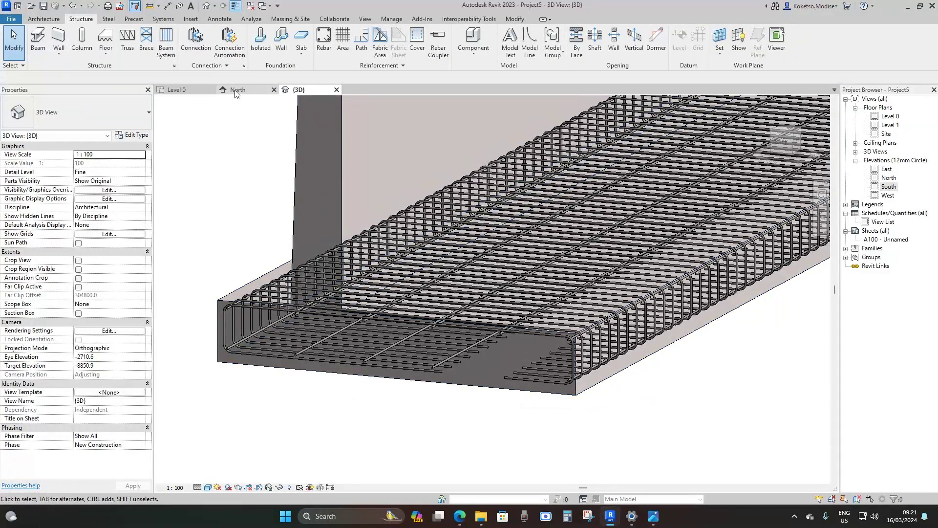
- In the North elevation, change the bent footing rebar's bar type to H16
{"action": "left_click", "coordinate": [239, 90]}
{"action": "scroll", "coordinate": [301, 153], "scroll_direction": "up", "scroll_amount": 2}
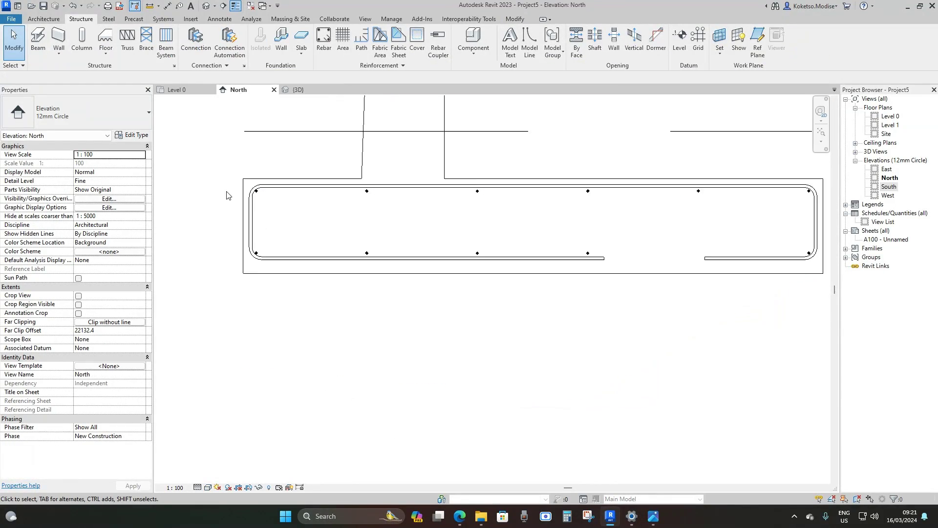
{"action": "left_click", "coordinate": [287, 191]}
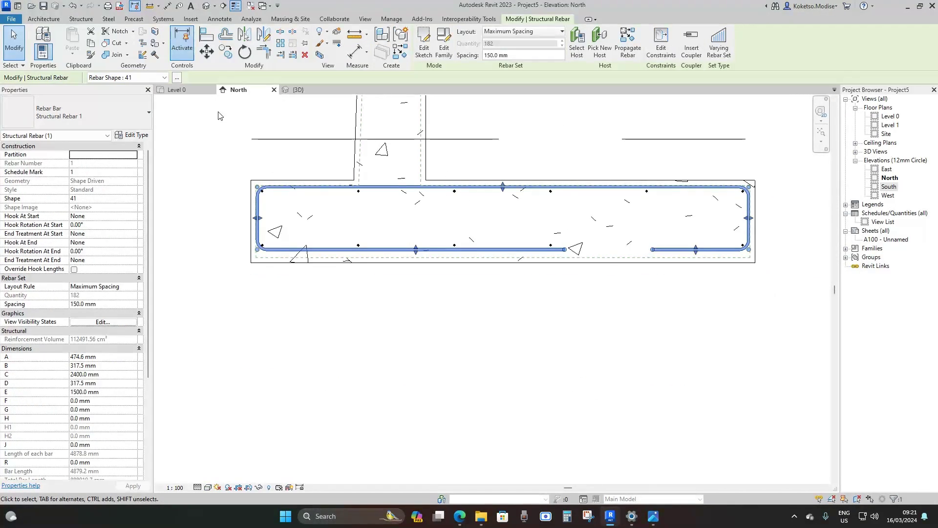
{"action": "left_click", "coordinate": [75, 117]}
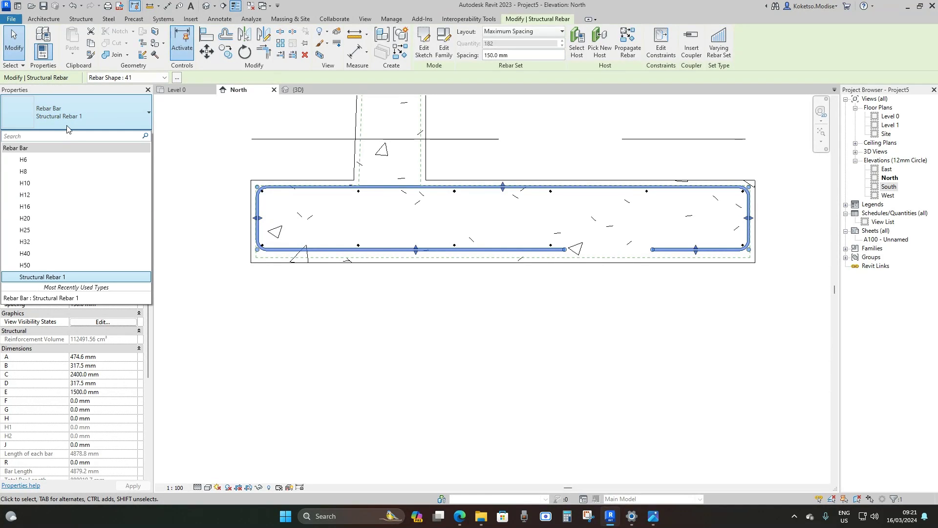
{"action": "left_click", "coordinate": [34, 210]}
{"action": "scroll", "coordinate": [261, 187], "scroll_direction": "up", "scroll_amount": 3}
{"action": "key", "text": "Escape"}
- Change the bar type of all six straight rebar elements in the footing to H12
{"action": "left_click", "coordinate": [263, 195]}
{"action": "scroll", "coordinate": [267, 199], "scroll_direction": "down", "scroll_amount": 2}
{"action": "scroll", "coordinate": [312, 196], "scroll_direction": "up", "scroll_amount": 2}
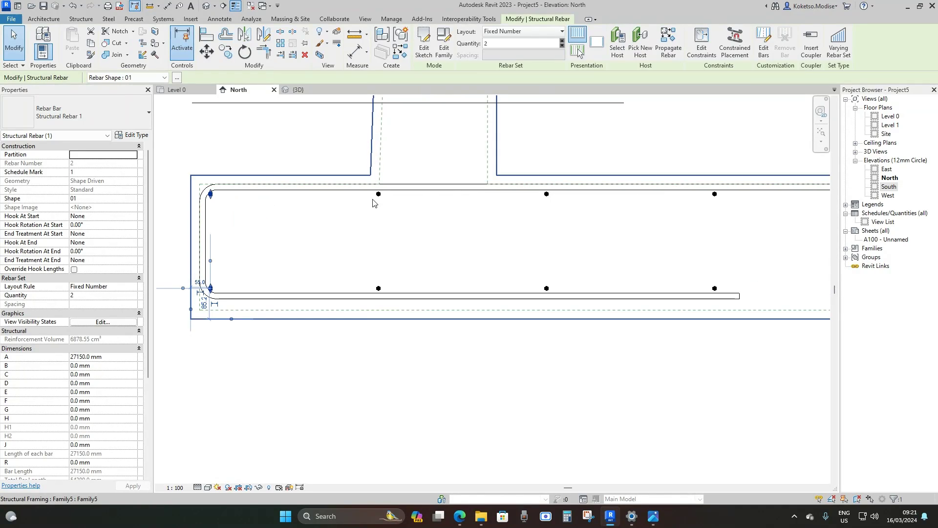
{"action": "scroll", "coordinate": [519, 238], "scroll_direction": "down", "scroll_amount": 1}
{"action": "middle_click_drag", "start_coordinate": [519, 238], "coordinate": [402, 239]}
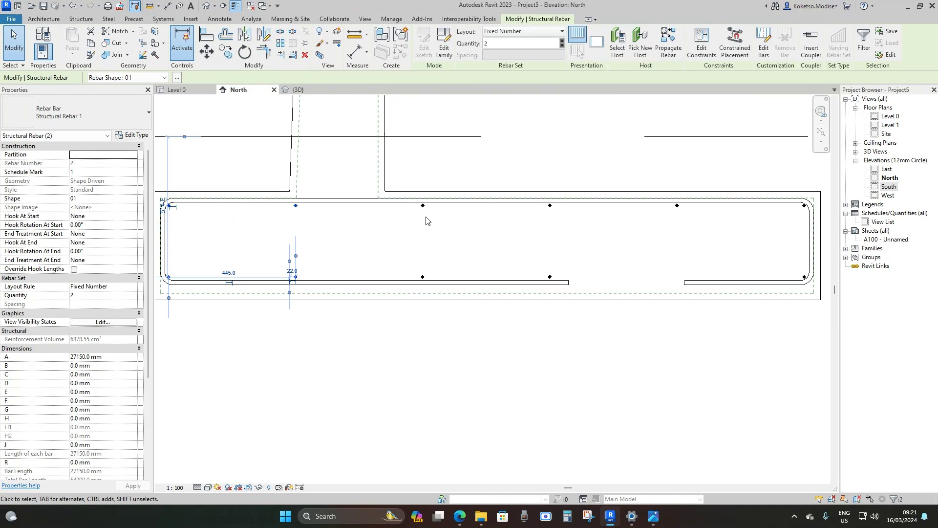
{"action": "left_click", "coordinate": [423, 207], "text": "ctrl"}
{"action": "left_click", "coordinate": [551, 207], "text": "ctrl"}
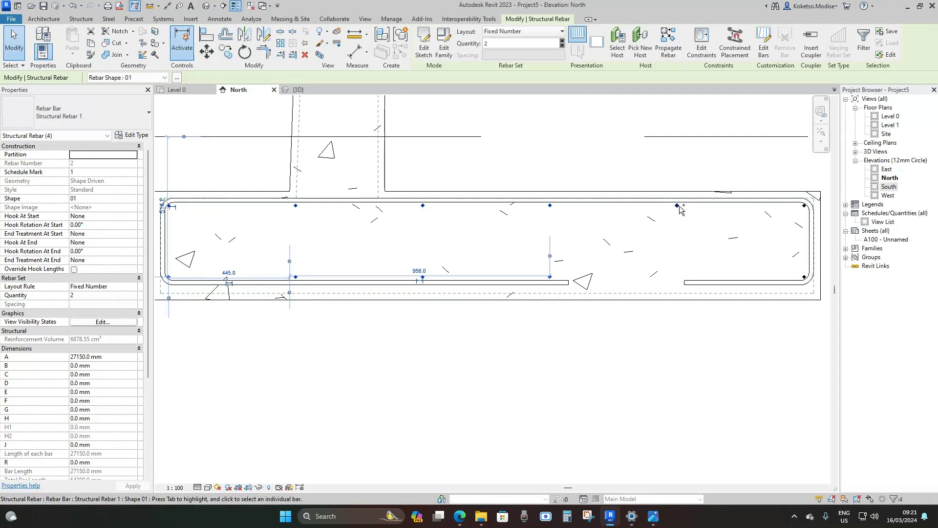
{"action": "left_click", "coordinate": [677, 206], "text": "ctrl"}
{"action": "left_click", "coordinate": [804, 205], "text": "ctrl"}
{"action": "left_click", "coordinate": [84, 112]}
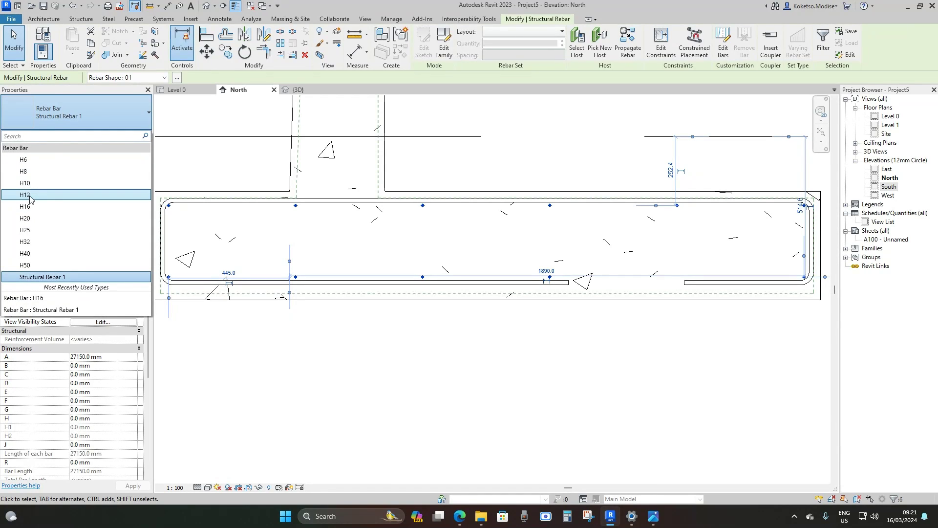
{"action": "left_click", "coordinate": [37, 195]}
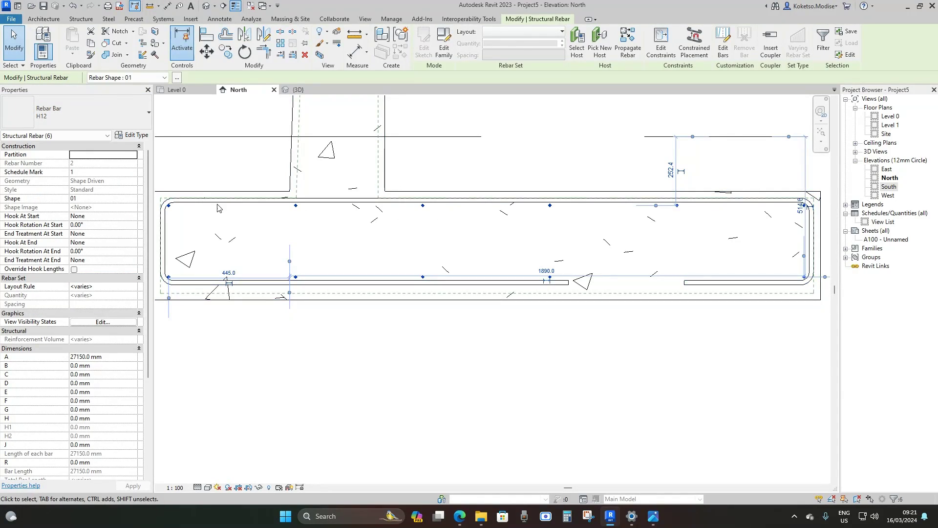
{"action": "scroll", "coordinate": [210, 202], "scroll_direction": "up", "scroll_amount": 1}
{"action": "key", "text": "Escape"}
- Examine the bent and straight footing bars and the wall stem above them in the North elevation
{"action": "scroll", "coordinate": [350, 223], "scroll_direction": "down", "scroll_amount": 1}
{"action": "scroll", "coordinate": [566, 222], "scroll_direction": "up", "scroll_amount": 2}
{"action": "scroll", "coordinate": [241, 217], "scroll_direction": "up", "scroll_amount": 2}
{"action": "middle_click_drag", "start_coordinate": [247, 210], "coordinate": [386, 220]}
{"action": "scroll", "coordinate": [387, 219], "scroll_direction": "down", "scroll_amount": 4}
{"action": "scroll", "coordinate": [431, 251], "scroll_direction": "down", "scroll_amount": 1}
{"action": "scroll", "coordinate": [431, 251], "scroll_direction": "down", "scroll_amount": 4}
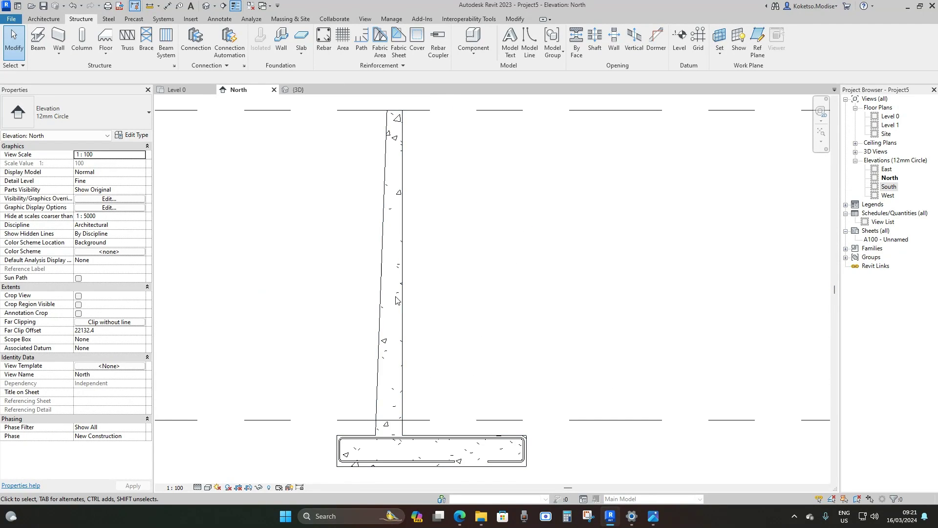
{"action": "scroll", "coordinate": [411, 394], "scroll_direction": "up", "scroll_amount": 2}
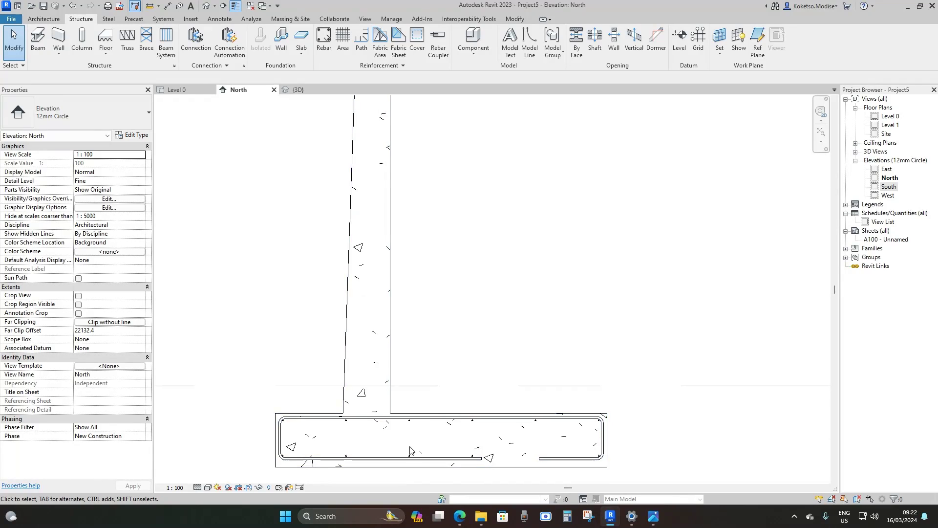
{"action": "scroll", "coordinate": [428, 396], "scroll_direction": "down", "scroll_amount": 3}
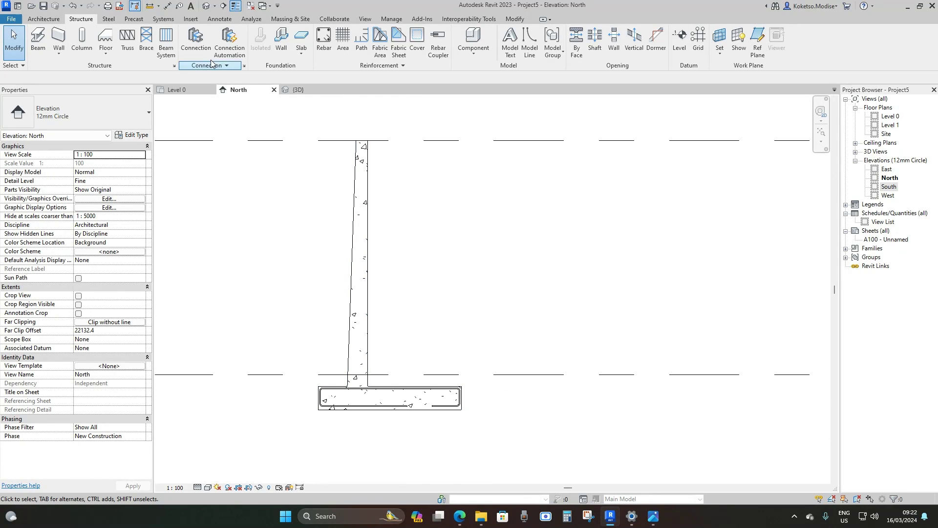
- Start placing a new structural rebar in the North elevation and choose rebar shape 32
{"action": "left_click", "coordinate": [323, 42]}
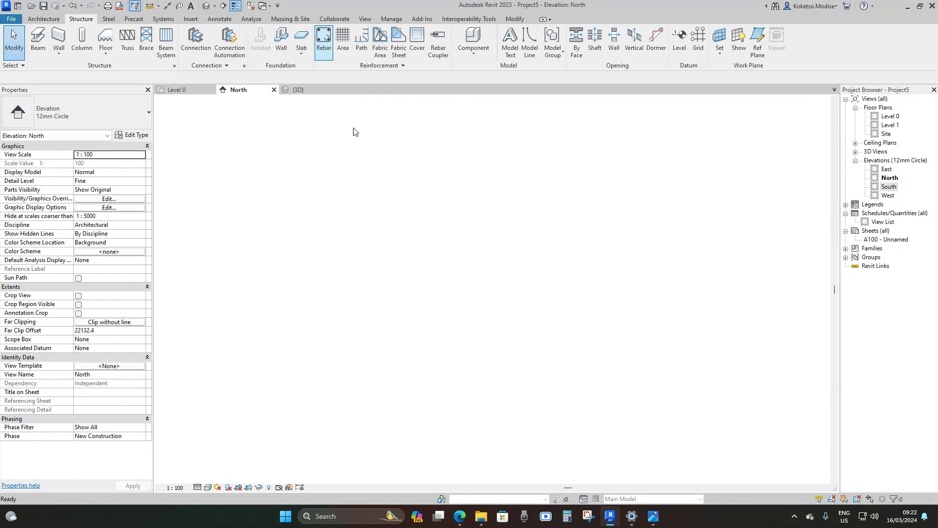
{"action": "scroll", "coordinate": [861, 215], "scroll_direction": "down", "scroll_amount": 5}
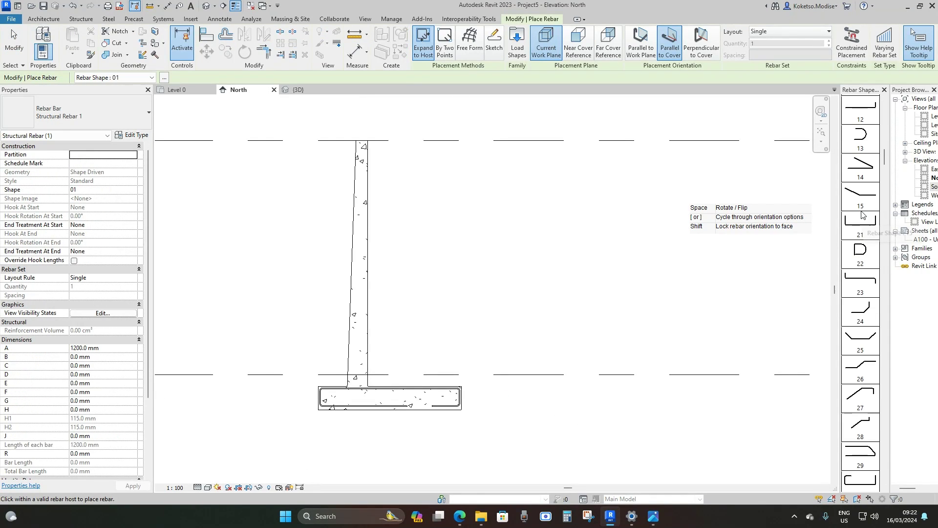
{"action": "scroll", "coordinate": [861, 215], "scroll_direction": "down", "scroll_amount": 10}
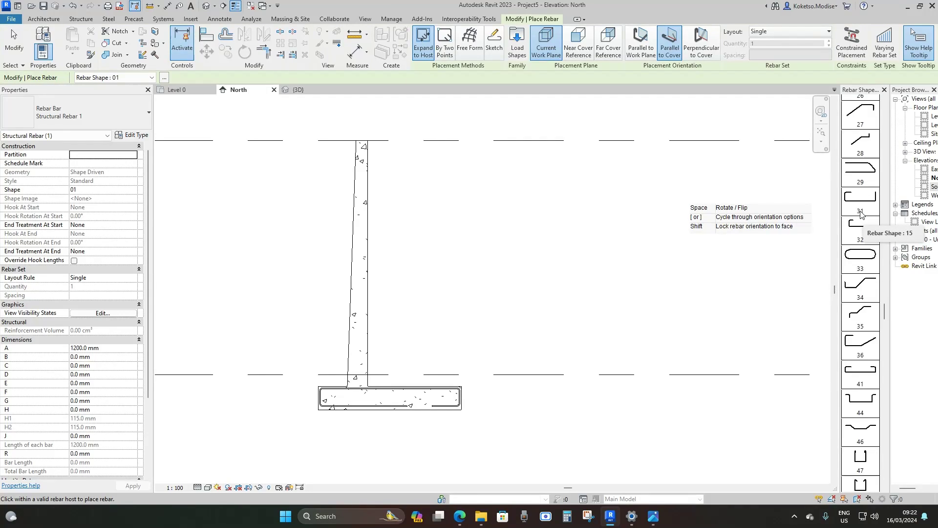
{"action": "scroll", "coordinate": [862, 215], "scroll_direction": "down", "scroll_amount": 6}
{"action": "scroll", "coordinate": [859, 215], "scroll_direction": "up", "scroll_amount": 5}
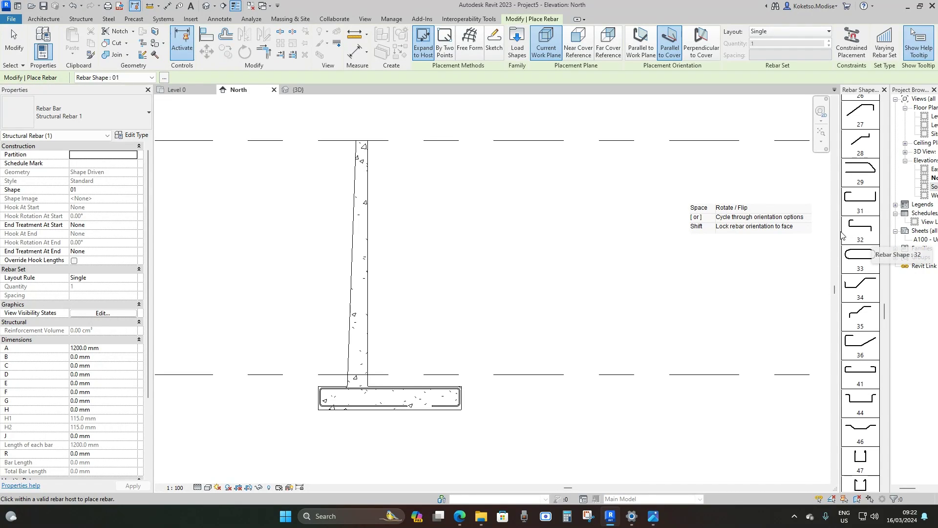
{"action": "left_click_drag", "start_coordinate": [840, 235], "coordinate": [797, 230]}
{"action": "left_click", "coordinate": [829, 202]}
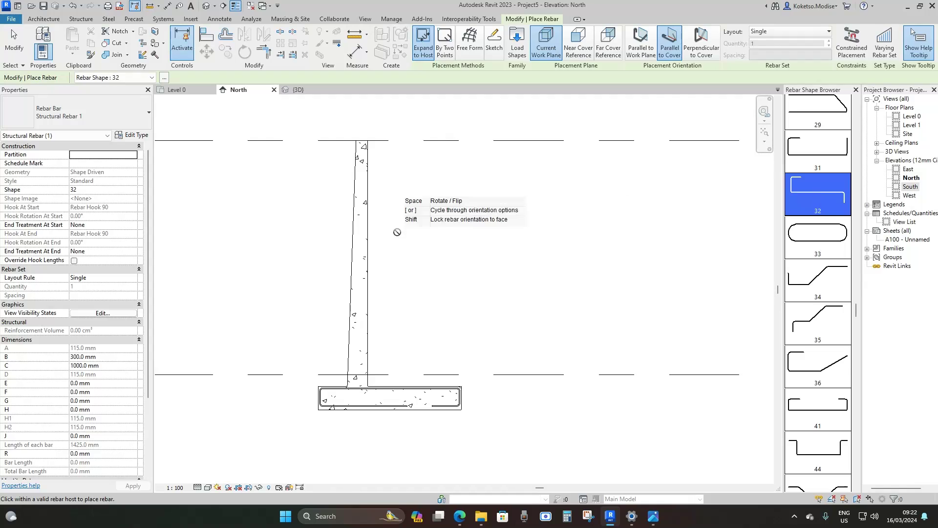
- Place the shape 32 bar parallel to the work plane in the wall stem, flipped so its long leg follows the vertical face
{"action": "scroll", "coordinate": [357, 218], "scroll_direction": "up", "scroll_amount": 2}
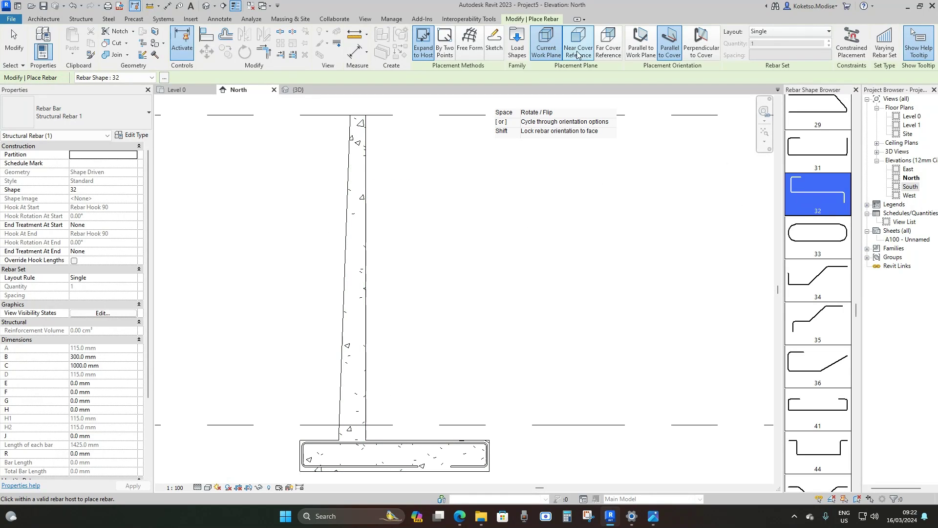
{"action": "left_click", "coordinate": [641, 44]}
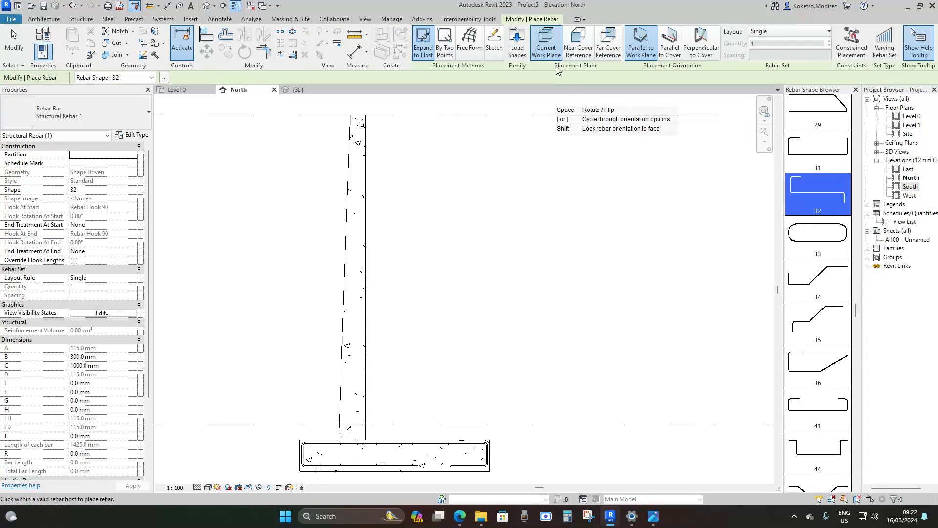
{"action": "scroll", "coordinate": [357, 128], "scroll_direction": "up", "scroll_amount": 2}
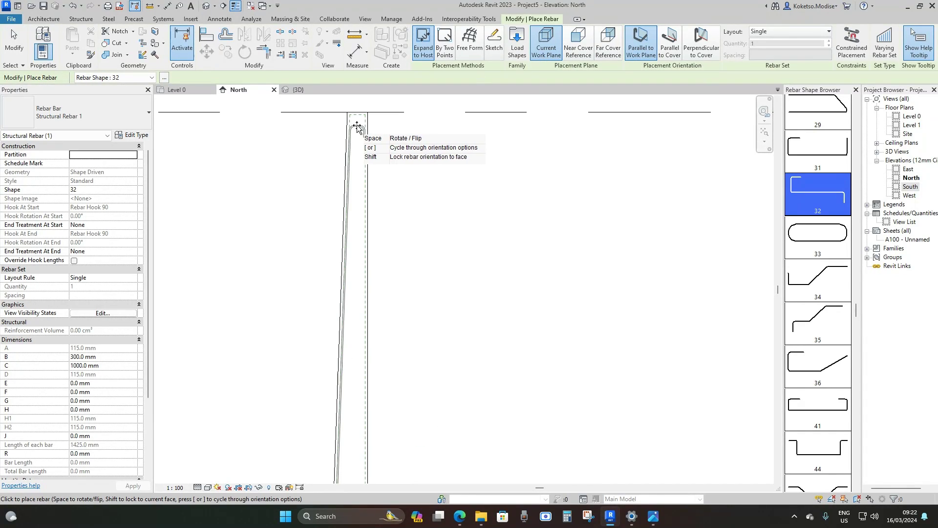
{"action": "scroll", "coordinate": [358, 126], "scroll_direction": "down", "scroll_amount": 2}
{"action": "scroll", "coordinate": [358, 123], "scroll_direction": "up", "scroll_amount": 2}
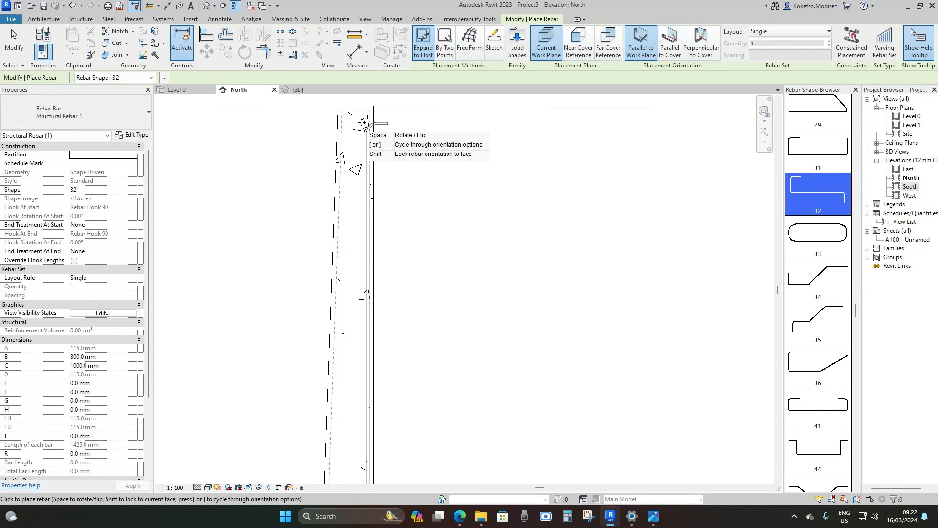
{"action": "key", "text": "space"}
{"action": "key", "text": "space"}
{"action": "left_click", "coordinate": [360, 126]}
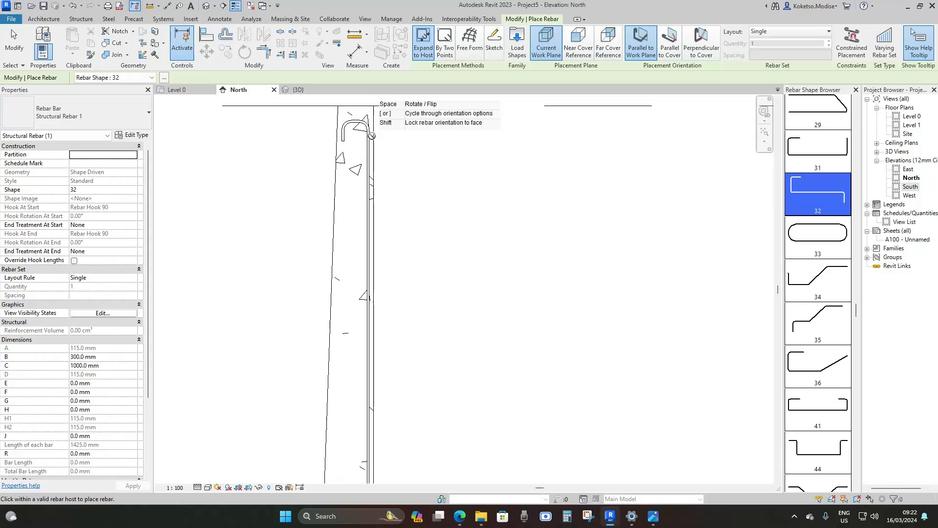
- Stretch the upper end of the new wall bar up to the cover line at the top of the stem
{"action": "key", "text": "Escape"}
{"action": "left_click", "coordinate": [359, 130]}
{"action": "scroll", "coordinate": [365, 124], "scroll_direction": "up", "scroll_amount": 2}
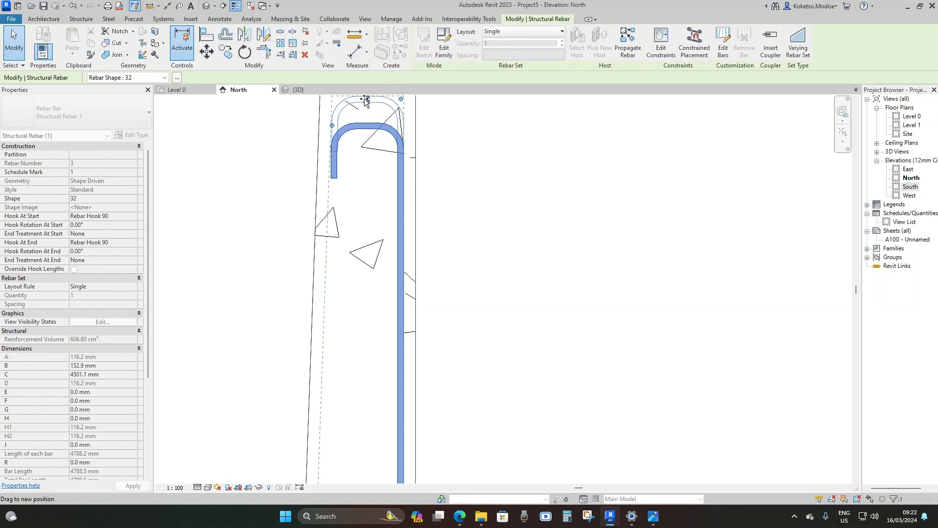
{"action": "left_click_drag", "start_coordinate": [364, 100], "coordinate": [364, 100]}
{"action": "scroll", "coordinate": [406, 121], "scroll_direction": "down", "scroll_amount": 7}
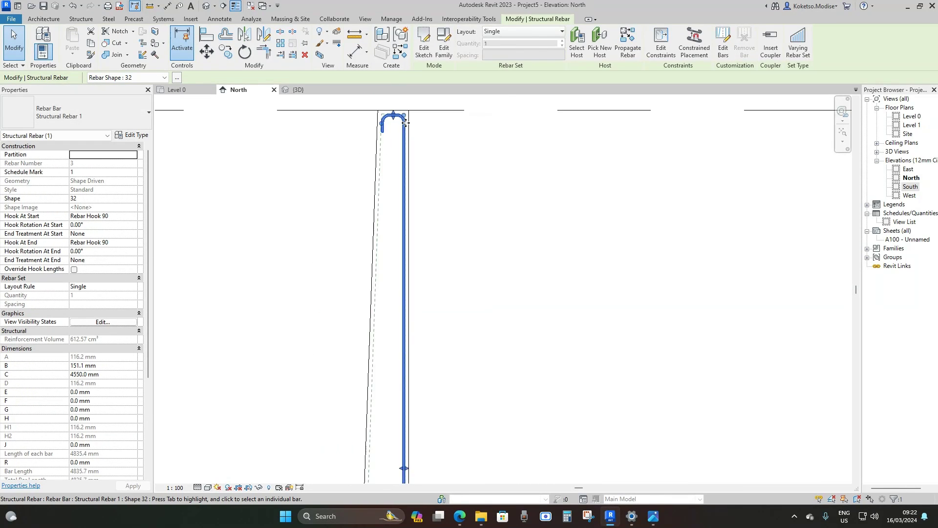
- Examine the lower hook of the wall bar against the footing bars and cover line
{"action": "scroll", "coordinate": [406, 340], "scroll_direction": "up", "scroll_amount": 3}
{"action": "scroll", "coordinate": [406, 341], "scroll_direction": "up", "scroll_amount": 4}
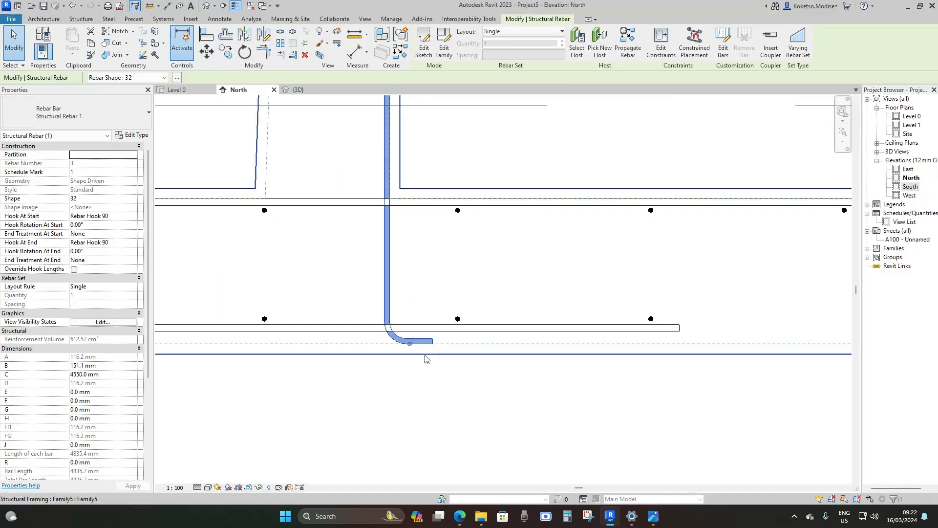
{"action": "scroll", "coordinate": [417, 347], "scroll_direction": "down", "scroll_amount": 2}
{"action": "scroll", "coordinate": [409, 304], "scroll_direction": "down", "scroll_amount": 3}
{"action": "middle_click_drag", "start_coordinate": [427, 136], "coordinate": [438, 264]}
{"action": "middle_click_drag", "start_coordinate": [446, 328], "coordinate": [424, 63]}
{"action": "scroll", "coordinate": [410, 190], "scroll_direction": "up", "scroll_amount": 2}
{"action": "scroll", "coordinate": [412, 162], "scroll_direction": "up", "scroll_amount": 4}
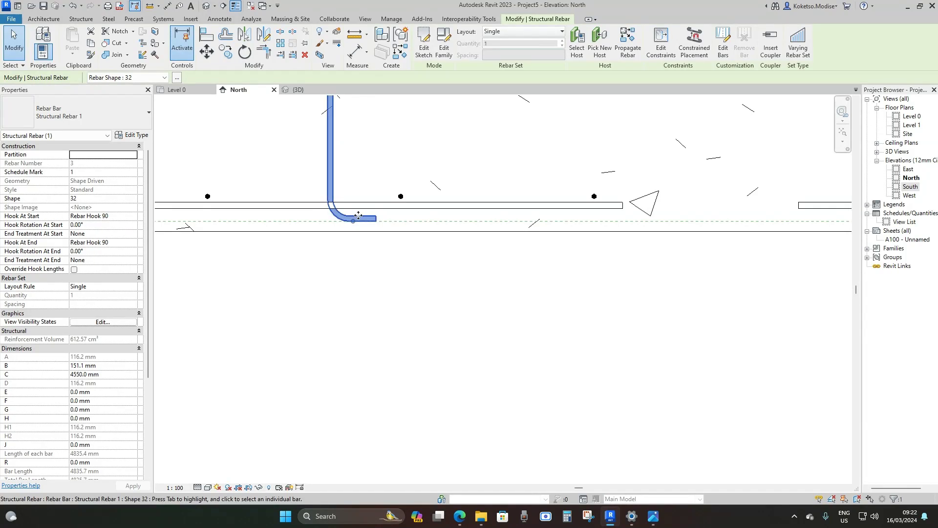
{"action": "scroll", "coordinate": [369, 215], "scroll_direction": "down", "scroll_amount": 1}
{"action": "middle_click_drag", "start_coordinate": [369, 216], "coordinate": [407, 244]}
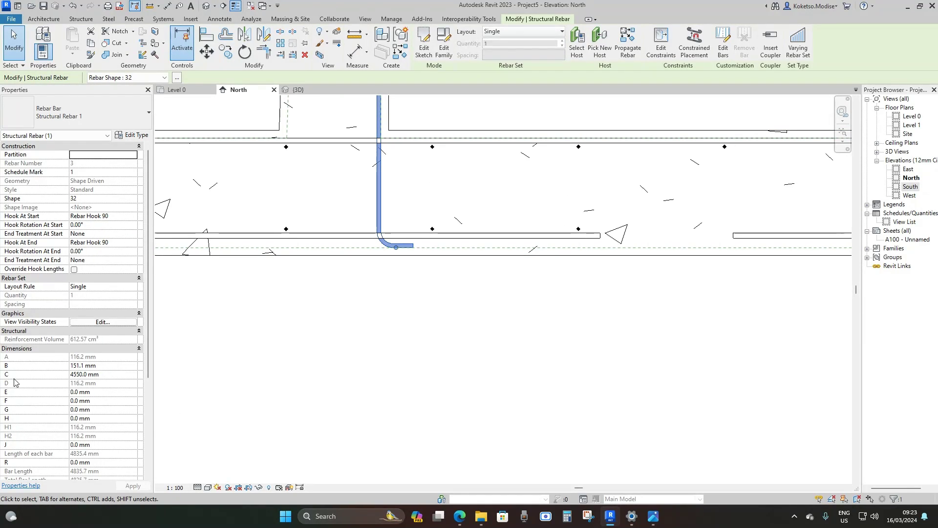
{"action": "middle_click_drag", "start_coordinate": [361, 199], "coordinate": [344, 240]}
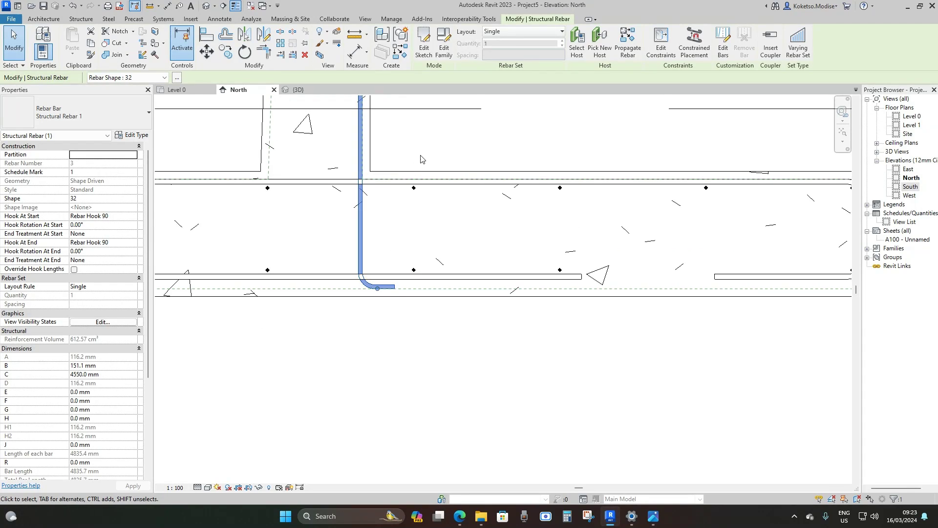
- Edit the wall bar's sketch and draw a horizontal leg about 500 mm long from its lower end along the footing's bottom cover
{"action": "scroll", "coordinate": [421, 160], "scroll_direction": "up", "scroll_amount": 1}
{"action": "left_click", "coordinate": [424, 43]}
{"action": "scroll", "coordinate": [386, 321], "scroll_direction": "up", "scroll_amount": 2}
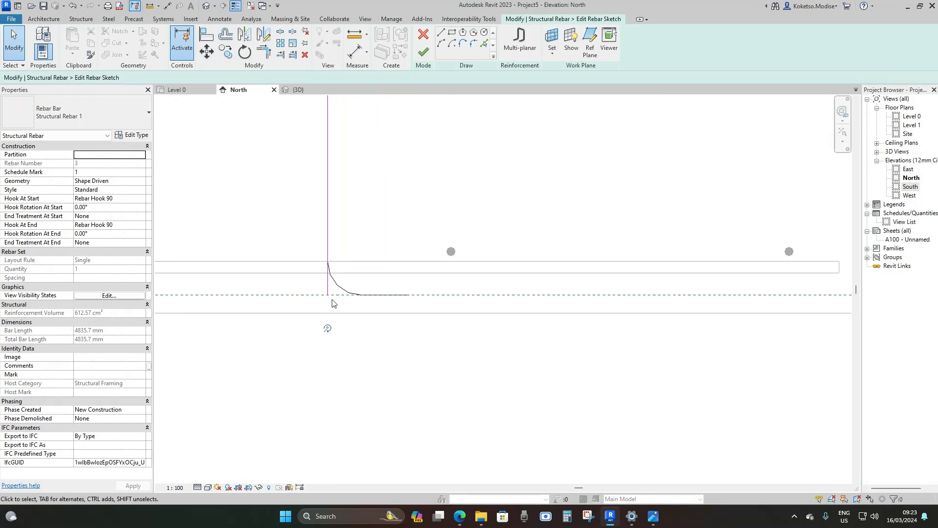
{"action": "left_click", "coordinate": [442, 33]}
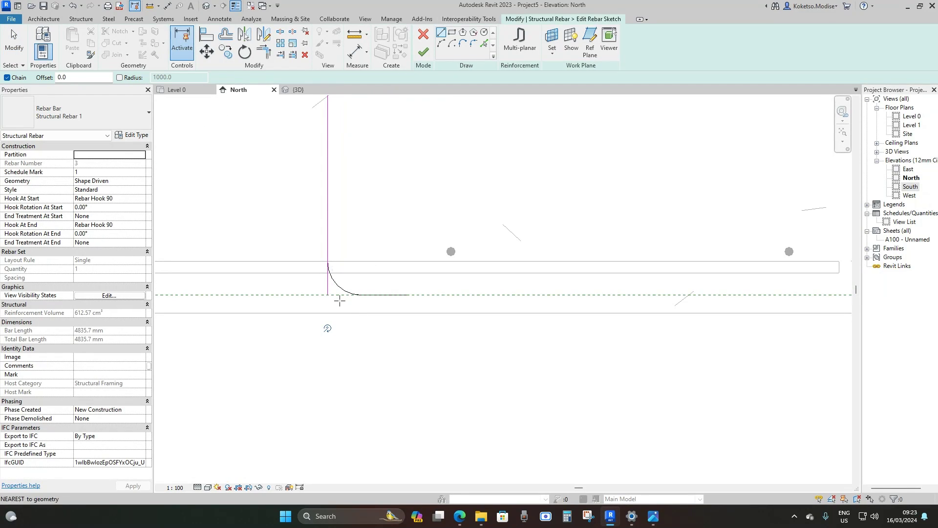
{"action": "left_click", "coordinate": [327, 294]}
{"action": "scroll", "coordinate": [484, 291], "scroll_direction": "down", "scroll_amount": 1}
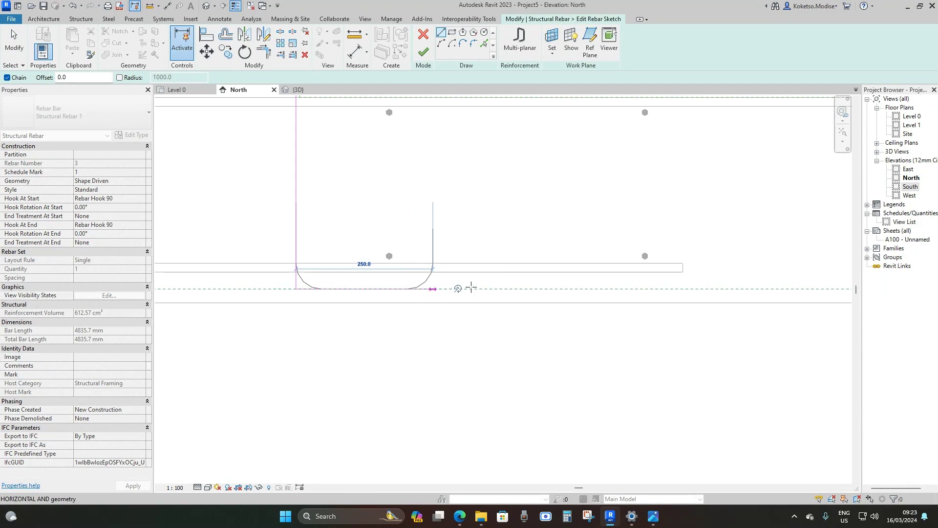
{"action": "left_click", "coordinate": [569, 289]}
{"action": "key", "text": "Escape"}
{"action": "key", "text": "Escape"}
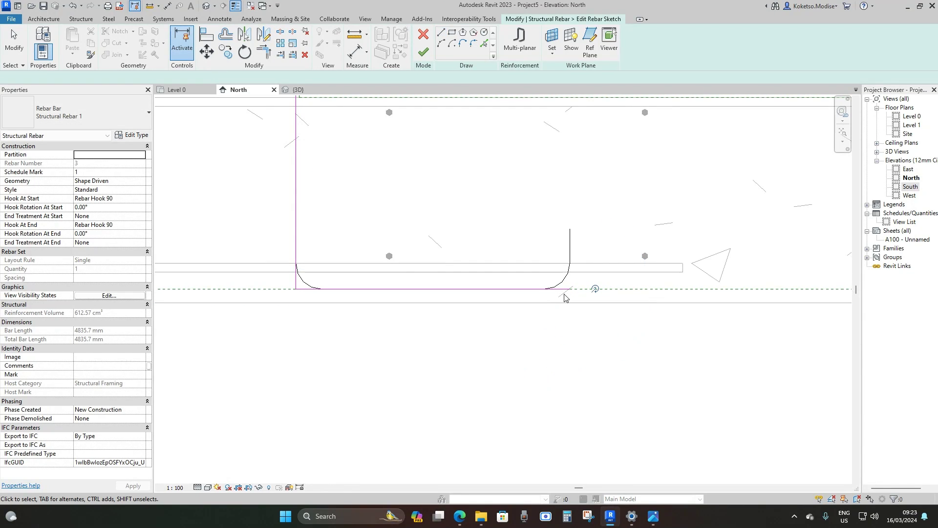
- Set the wall bar's Hook At End to None and finish the rebar sketch
{"action": "scroll", "coordinate": [548, 279], "scroll_direction": "up", "scroll_amount": 1}
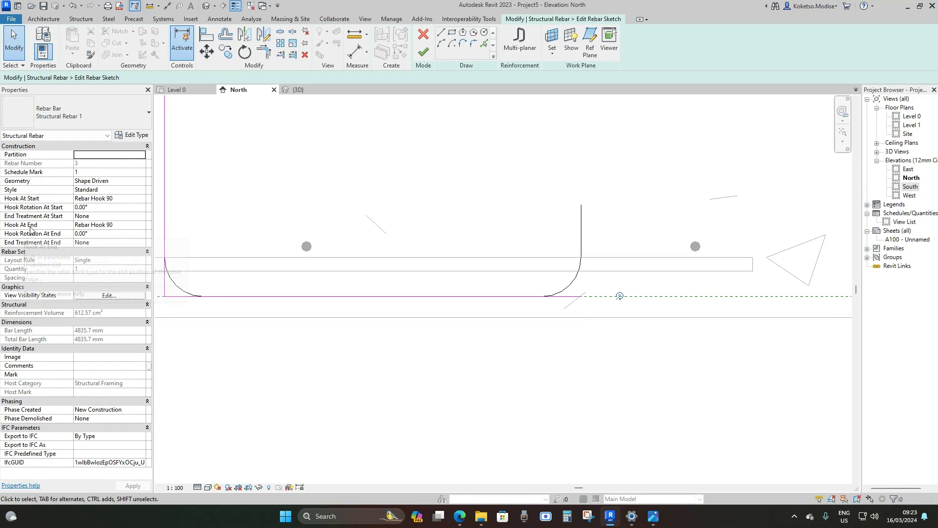
{"action": "left_click", "coordinate": [142, 226]}
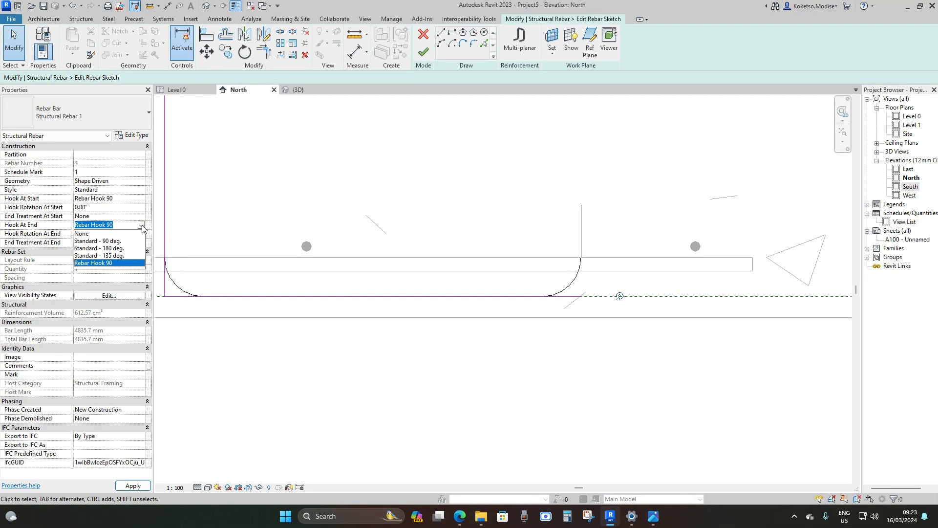
{"action": "left_click", "coordinate": [88, 234]}
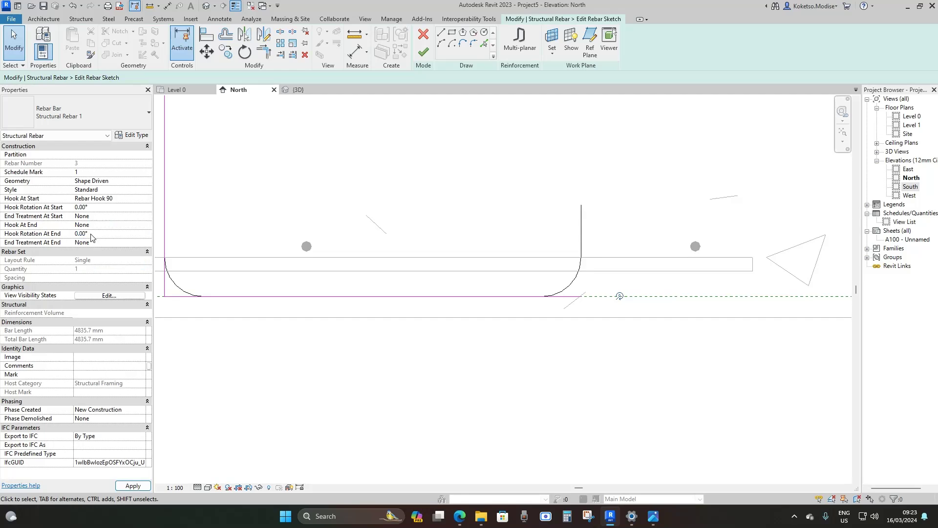
{"action": "scroll", "coordinate": [588, 293], "scroll_direction": "down", "scroll_amount": 2}
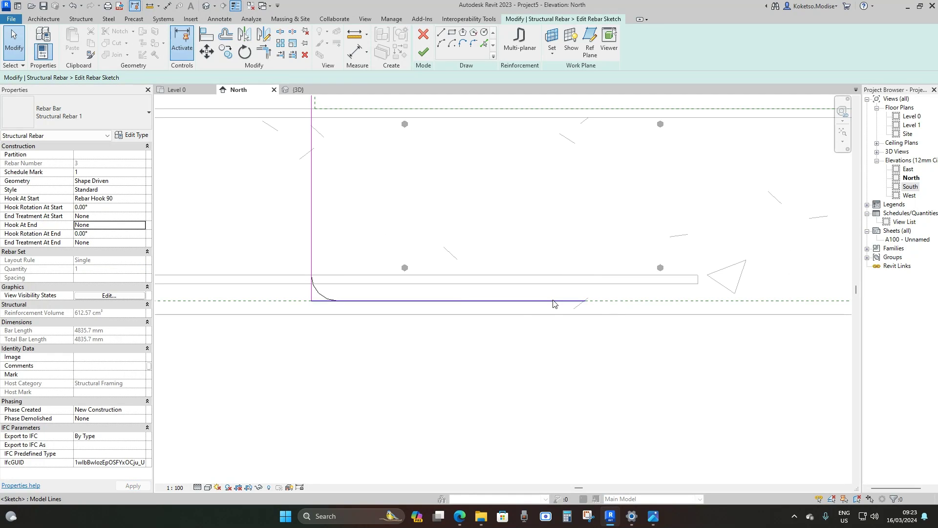
{"action": "left_click", "coordinate": [421, 54]}
- Change the wall bar's bar type to H16
{"action": "scroll", "coordinate": [455, 329], "scroll_direction": "down", "scroll_amount": 3}
{"action": "middle_click_drag", "start_coordinate": [453, 232], "coordinate": [494, 397]}
{"action": "scroll", "coordinate": [494, 397], "scroll_direction": "down", "scroll_amount": 2}
{"action": "middle_click_drag", "start_coordinate": [467, 203], "coordinate": [474, 381]}
{"action": "middle_click_drag", "start_coordinate": [467, 227], "coordinate": [480, 393]}
{"action": "scroll", "coordinate": [490, 142], "scroll_direction": "up", "scroll_amount": 3}
{"action": "scroll", "coordinate": [444, 216], "scroll_direction": "up", "scroll_amount": 3}
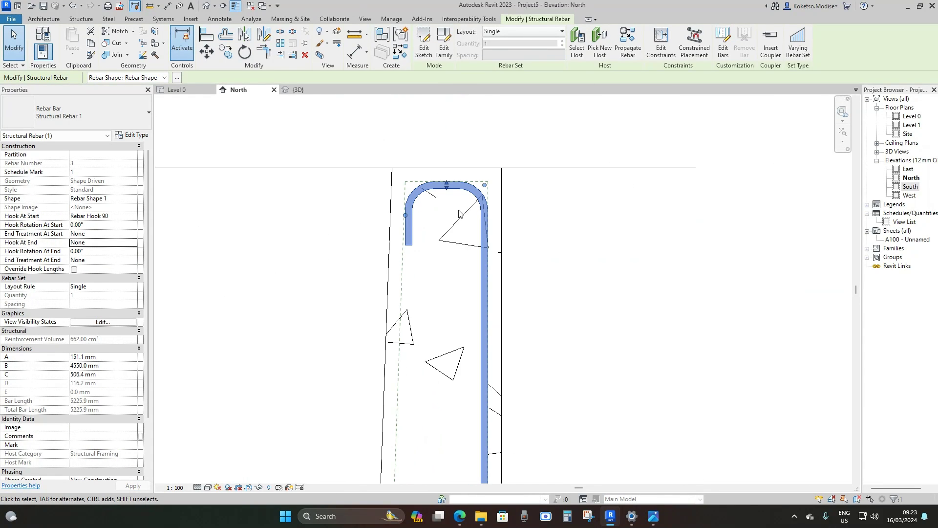
{"action": "middle_click_drag", "start_coordinate": [459, 213], "coordinate": [443, 189]}
{"action": "scroll", "coordinate": [386, 183], "scroll_direction": "up", "scroll_amount": 1}
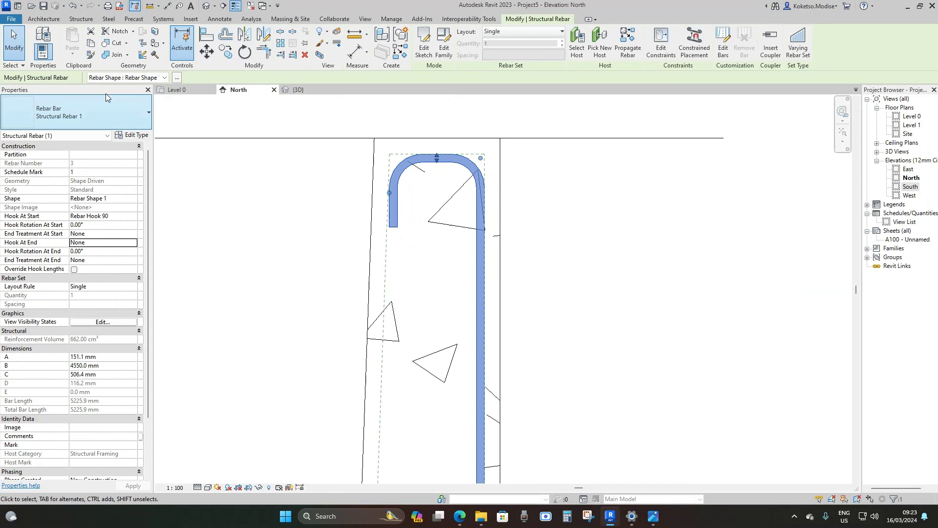
{"action": "left_click", "coordinate": [78, 117]}
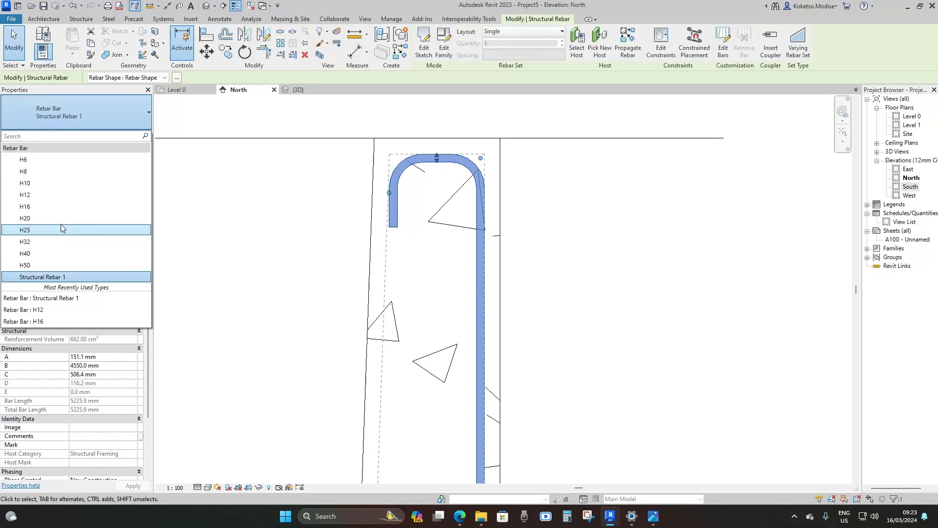
{"action": "left_click", "coordinate": [25, 207]}
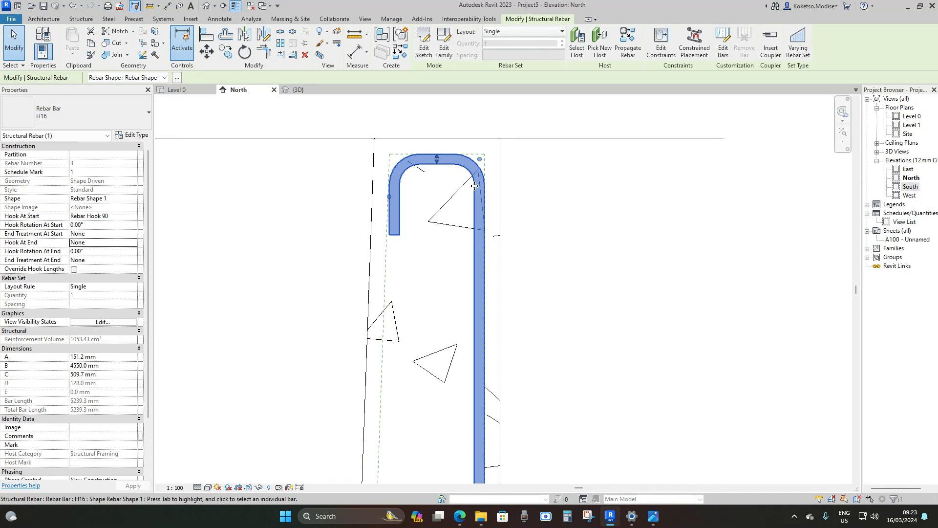
- Distribute the H16 wall bar as a rebar set with Maximum Spacing layout at 150 mm
{"action": "left_click", "coordinate": [565, 209]}
{"action": "scroll", "coordinate": [441, 166], "scroll_direction": "down", "scroll_amount": 5}
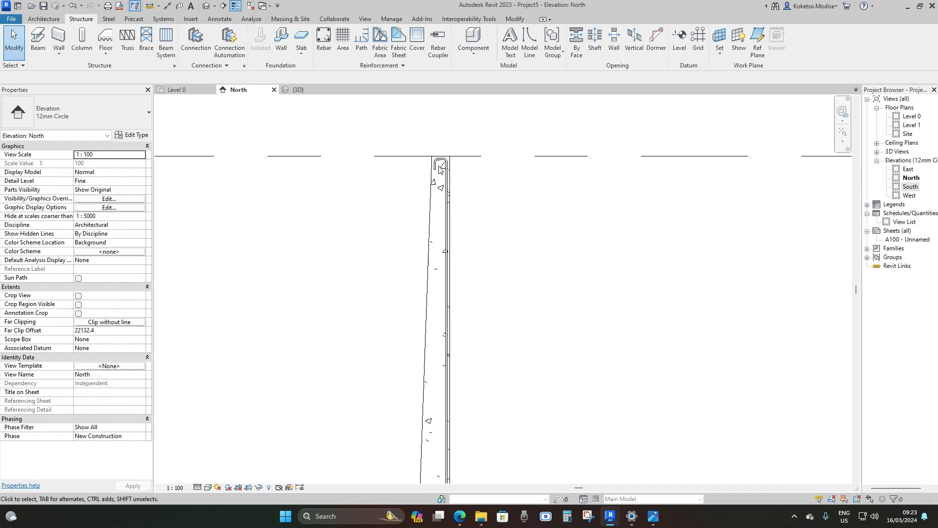
{"action": "scroll", "coordinate": [438, 167], "scroll_direction": "up", "scroll_amount": 2}
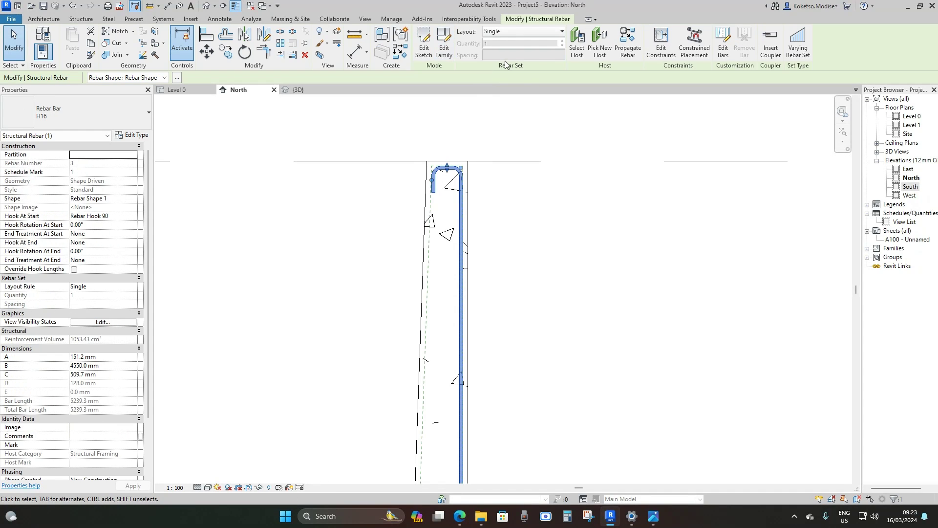
{"action": "left_click", "coordinate": [495, 32]}
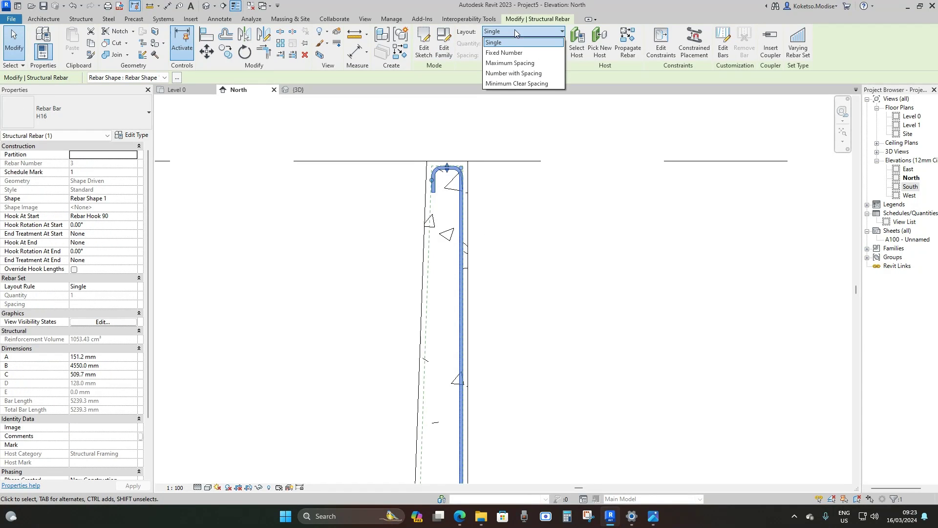
{"action": "left_click", "coordinate": [509, 64]}
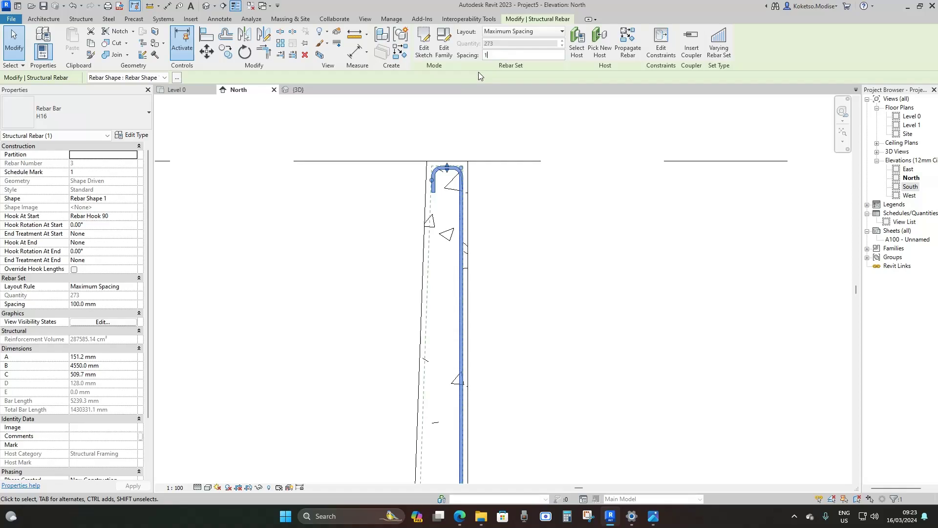
{"action": "type", "text": "150"}
{"action": "key", "text": "Return"}
- Set the H16 wall rebar set to show unobscured in all listed views
{"action": "scroll", "coordinate": [489, 98], "scroll_direction": "down", "scroll_amount": 2}
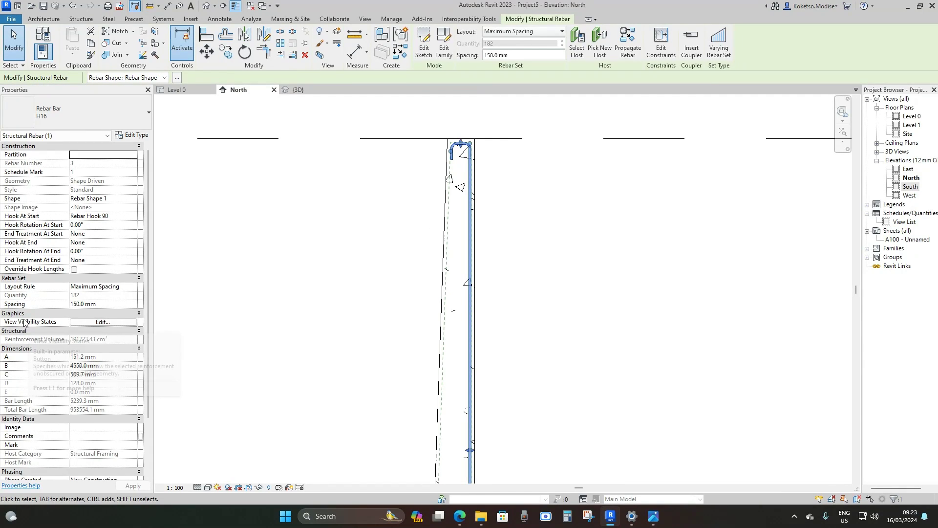
{"action": "left_click", "coordinate": [102, 322]}
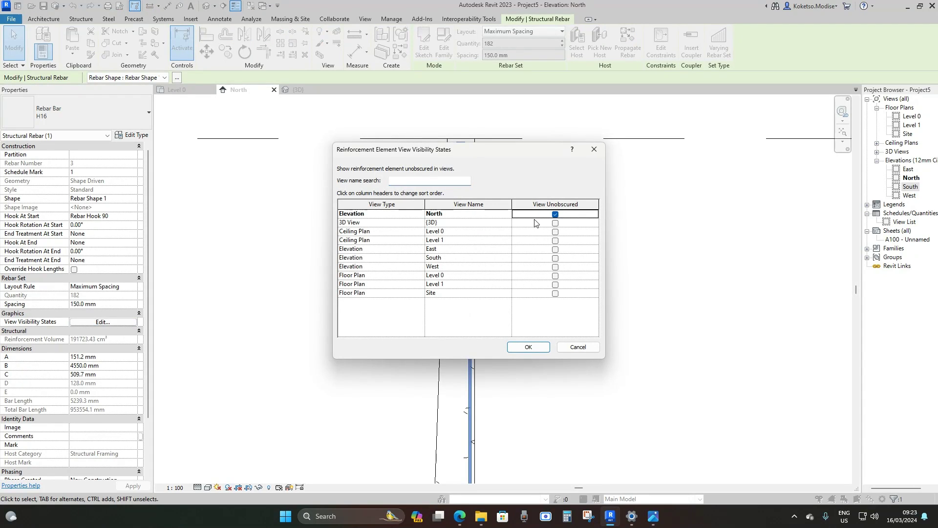
{"action": "left_click", "coordinate": [524, 294], "text": "shift"}
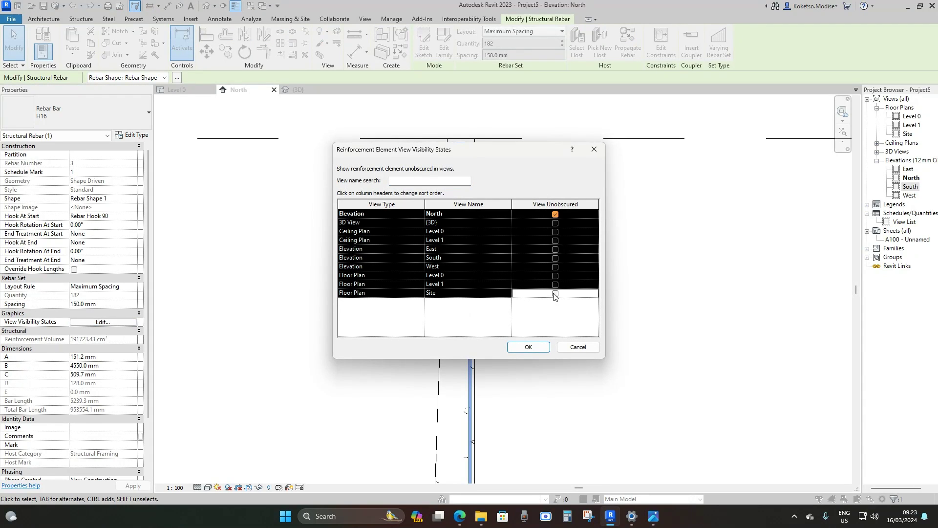
{"action": "left_click", "coordinate": [524, 347]}
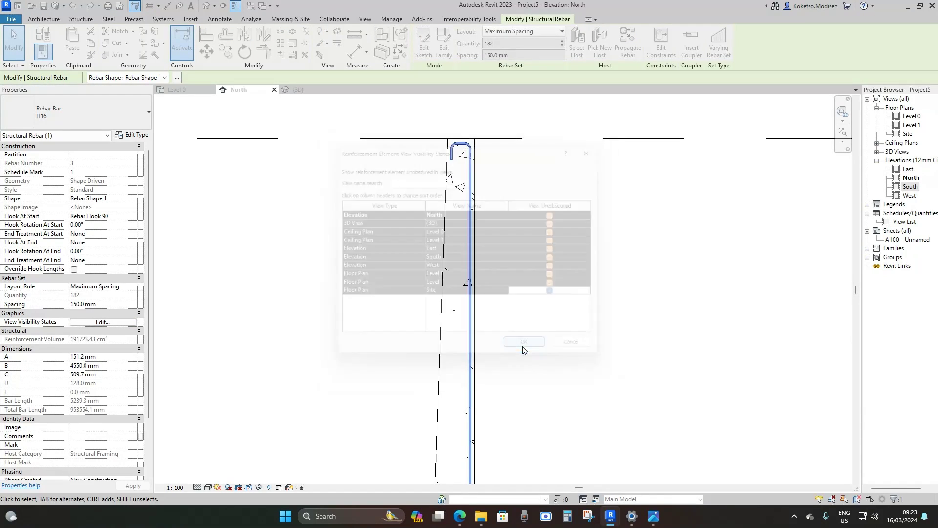
- In the 3D view seen from above, pull the wall rebar set's north end slightly inward, clear of the footing's end bar
{"action": "left_click", "coordinate": [301, 91]}
{"action": "middle_click_drag", "start_coordinate": [575, 243], "coordinate": [653, 289], "text": "shift"}
{"action": "left_click", "coordinate": [820, 139]}
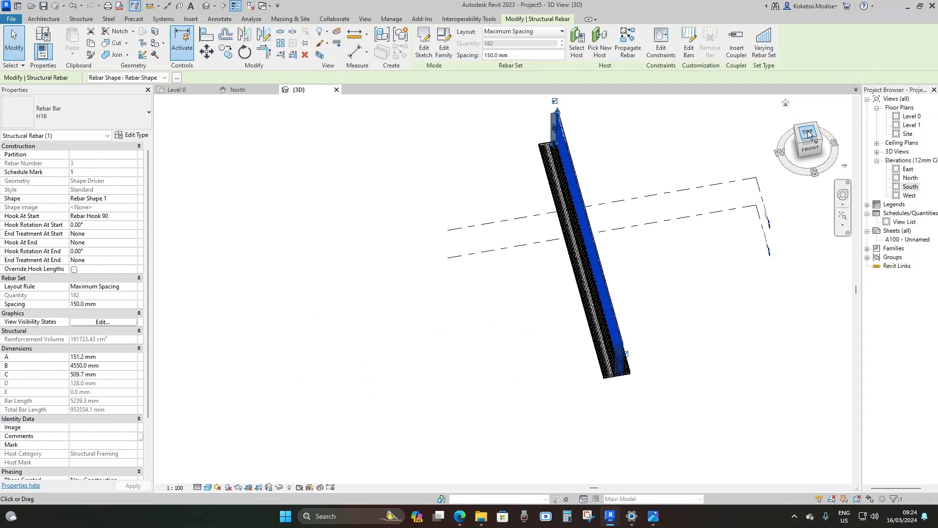
{"action": "left_click", "coordinate": [809, 135]}
{"action": "scroll", "coordinate": [511, 259], "scroll_direction": "up", "scroll_amount": 5}
{"action": "middle_click_drag", "start_coordinate": [511, 260], "coordinate": [519, 440]}
{"action": "scroll", "coordinate": [509, 246], "scroll_direction": "up", "scroll_amount": 7}
{"action": "scroll", "coordinate": [432, 258], "scroll_direction": "up", "scroll_amount": 1}
{"action": "middle_click_drag", "start_coordinate": [431, 258], "coordinate": [467, 248]}
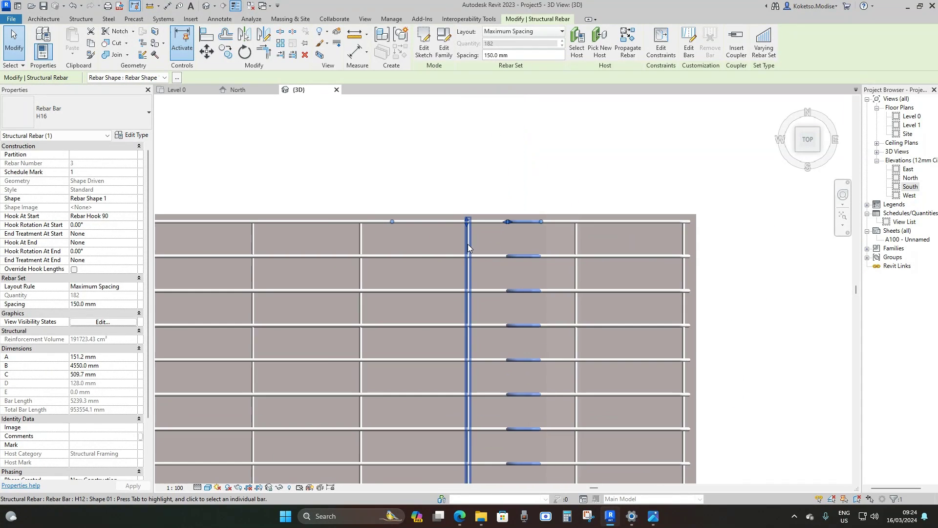
{"action": "scroll", "coordinate": [538, 211], "scroll_direction": "up", "scroll_amount": 4}
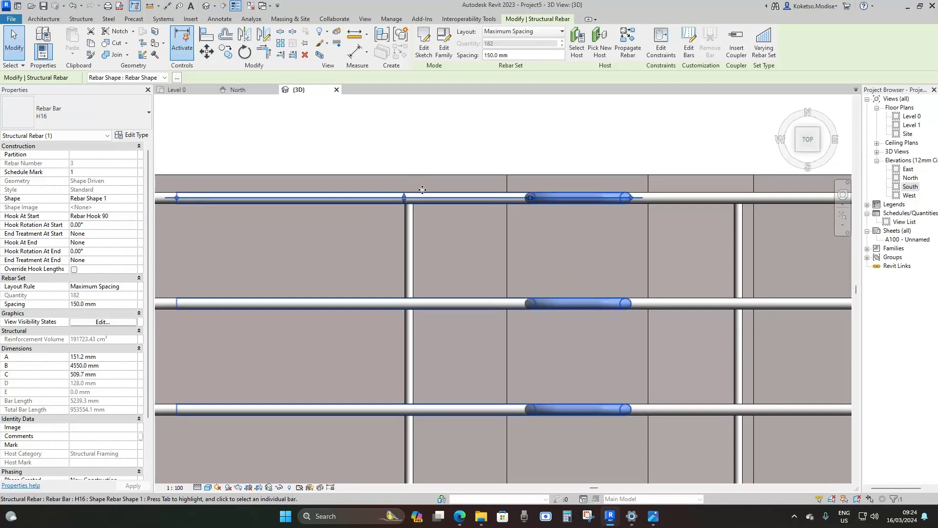
{"action": "scroll", "coordinate": [410, 195], "scroll_direction": "down", "scroll_amount": 2}
{"action": "left_click_drag", "start_coordinate": [405, 195], "coordinate": [403, 203]}
{"action": "scroll", "coordinate": [479, 156], "scroll_direction": "down", "scroll_amount": 4}
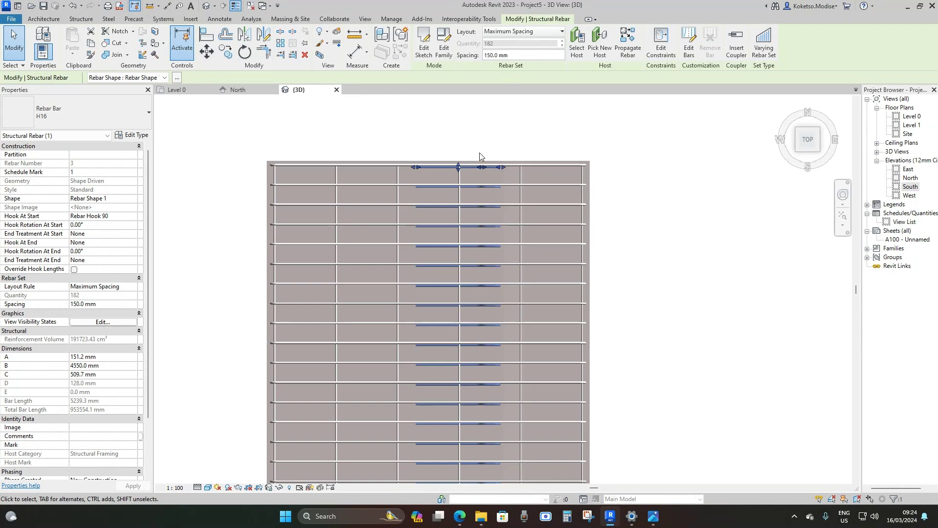
- Pull the south end of the wall rebar set slightly inward, away from the overlapping footing bar
{"action": "scroll", "coordinate": [479, 156], "scroll_direction": "down", "scroll_amount": 5}
{"action": "middle_click_drag", "start_coordinate": [509, 301], "coordinate": [517, 118]}
{"action": "middle_click_drag", "start_coordinate": [497, 332], "coordinate": [482, 146]}
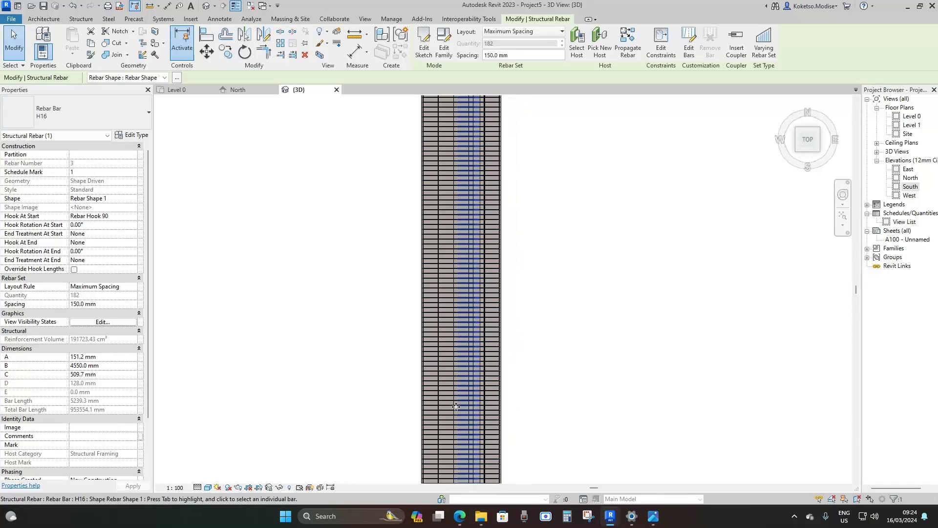
{"action": "scroll", "coordinate": [463, 342], "scroll_direction": "up", "scroll_amount": 6}
{"action": "left_click_drag", "start_coordinate": [464, 302], "coordinate": [466, 293]}
{"action": "scroll", "coordinate": [503, 364], "scroll_direction": "down", "scroll_amount": 6}
- Inspect the wall and footing reinforcement from several angles in the 3D view
{"action": "middle_click_drag", "start_coordinate": [479, 375], "coordinate": [526, 250], "text": "shift"}
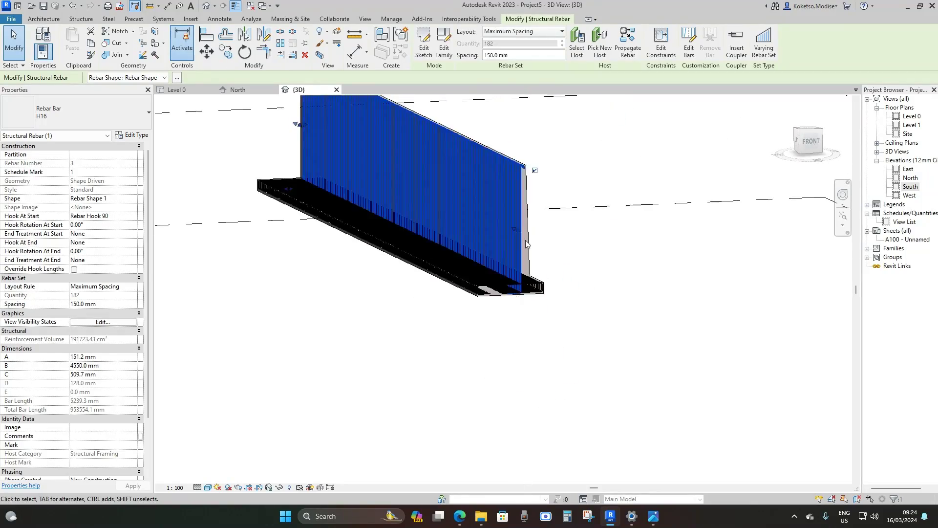
{"action": "scroll", "coordinate": [525, 248], "scroll_direction": "up", "scroll_amount": 4}
{"action": "left_click", "coordinate": [588, 396]}
{"action": "scroll", "coordinate": [507, 376], "scroll_direction": "down", "scroll_amount": 5}
{"action": "middle_click_drag", "start_coordinate": [506, 376], "coordinate": [359, 384], "text": "shift"}
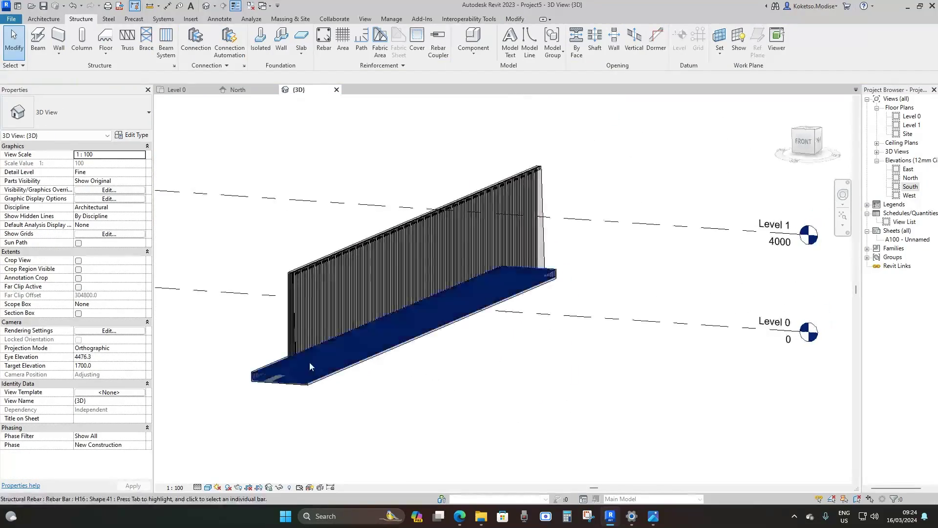
{"action": "scroll", "coordinate": [297, 362], "scroll_direction": "up", "scroll_amount": 5}
{"action": "middle_click_drag", "start_coordinate": [340, 425], "coordinate": [555, 390]}
{"action": "scroll", "coordinate": [555, 390], "scroll_direction": "down", "scroll_amount": 4}
- Examine the wall bar's top hook and the footing reinforcement in the North elevation
{"action": "left_click", "coordinate": [240, 90]}
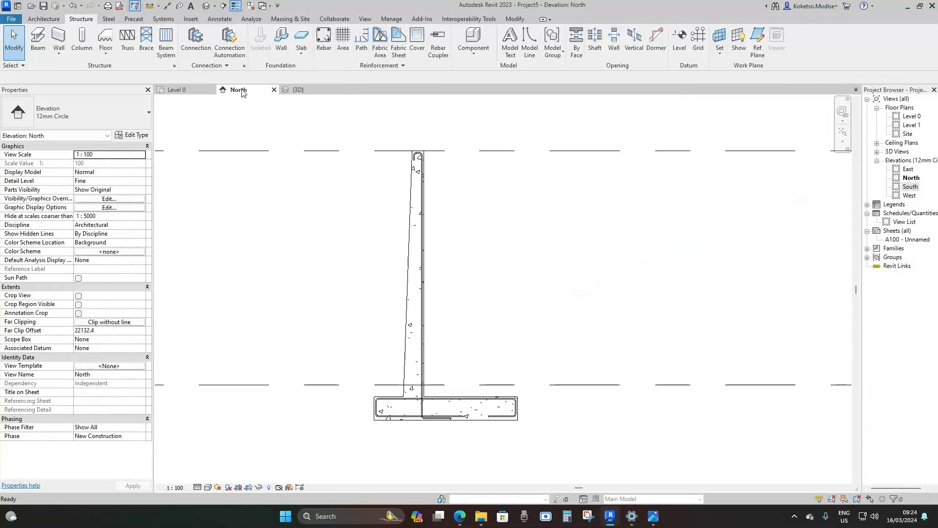
{"action": "scroll", "coordinate": [417, 419], "scroll_direction": "up", "scroll_amount": 4}
{"action": "middle_click_drag", "start_coordinate": [414, 274], "coordinate": [421, 372]}
{"action": "scroll", "coordinate": [421, 372], "scroll_direction": "down", "scroll_amount": 2}
{"action": "middle_click_drag", "start_coordinate": [435, 183], "coordinate": [457, 238]}
{"action": "scroll", "coordinate": [454, 161], "scroll_direction": "up", "scroll_amount": 2}
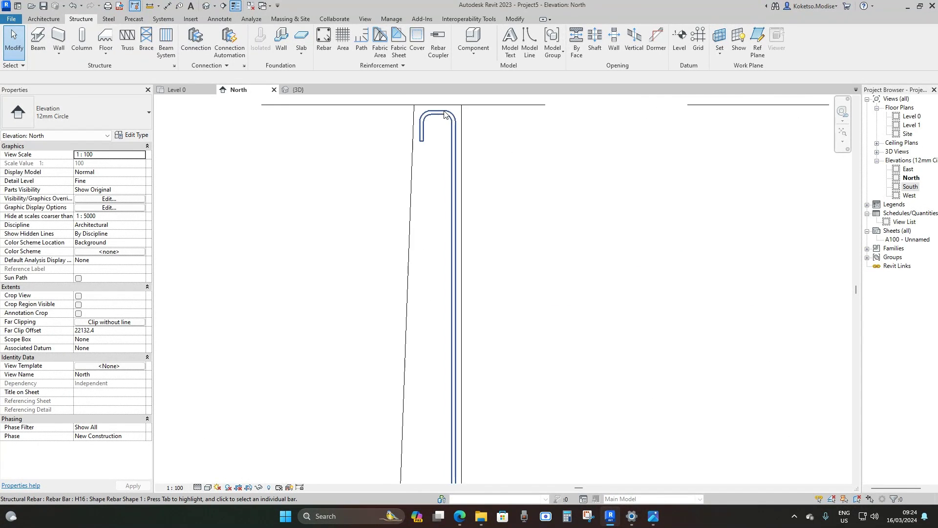
{"action": "scroll", "coordinate": [466, 220], "scroll_direction": "down", "scroll_amount": 2}
{"action": "scroll", "coordinate": [482, 183], "scroll_direction": "down", "scroll_amount": 4}
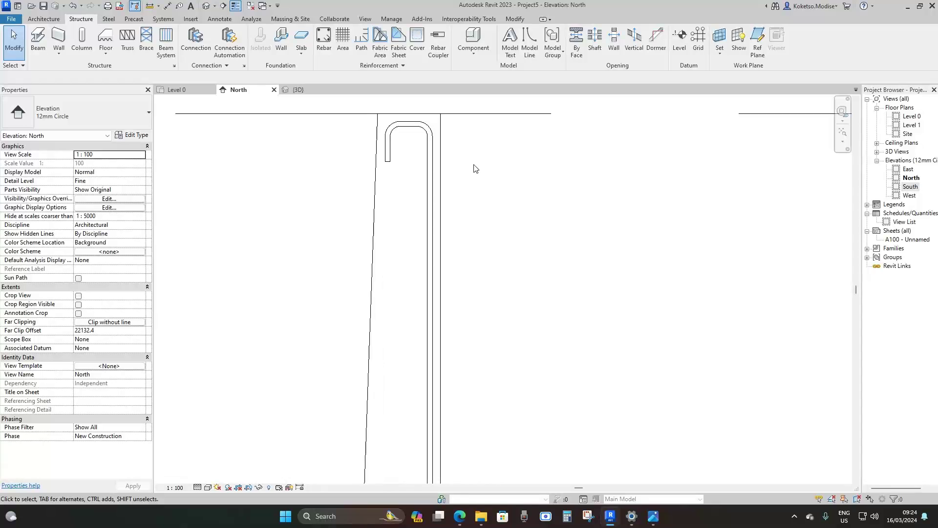
{"action": "scroll", "coordinate": [455, 351], "scroll_direction": "up", "scroll_amount": 2}
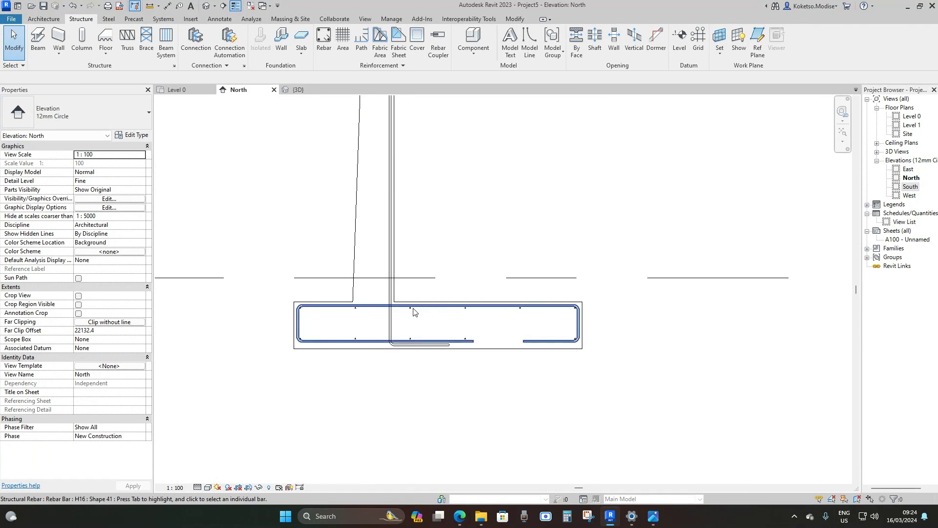
{"action": "scroll", "coordinate": [433, 157], "scroll_direction": "down", "scroll_amount": 3}
{"action": "scroll", "coordinate": [450, 153], "scroll_direction": "up", "scroll_amount": 3}
{"action": "scroll", "coordinate": [450, 154], "scroll_direction": "up", "scroll_amount": 2}
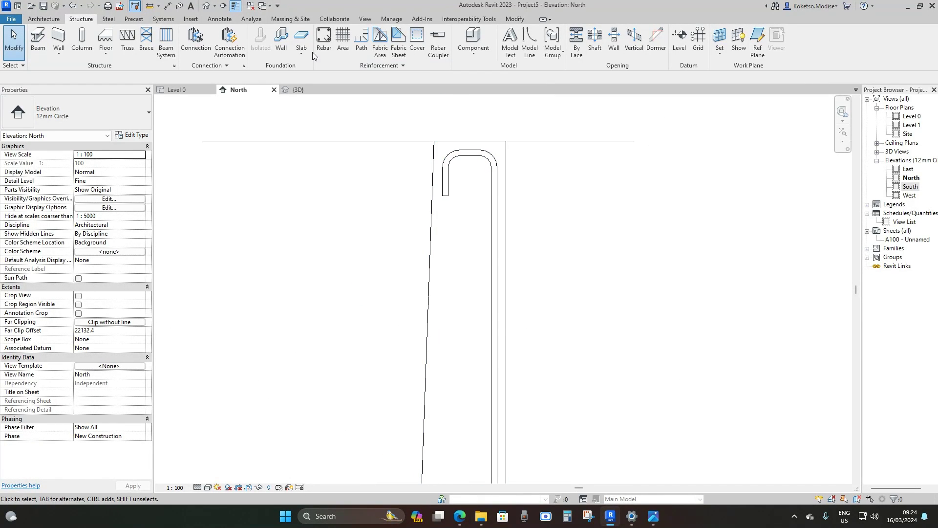
- Place one straight shape 01 bar parallel to cover in the inner corner of the wall hook on the sloped side, keeping no second bar
{"action": "left_click", "coordinate": [321, 40]}
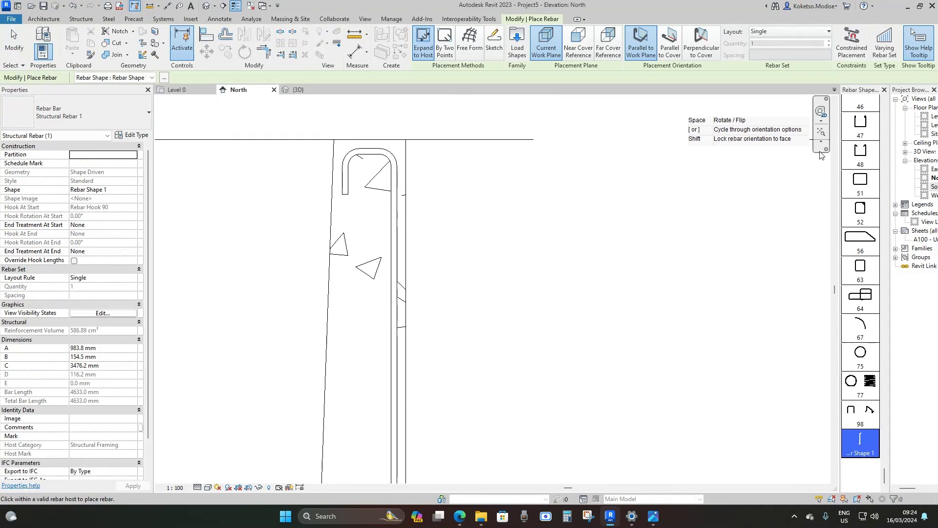
{"action": "left_click_drag", "start_coordinate": [883, 471], "coordinate": [902, 106]}
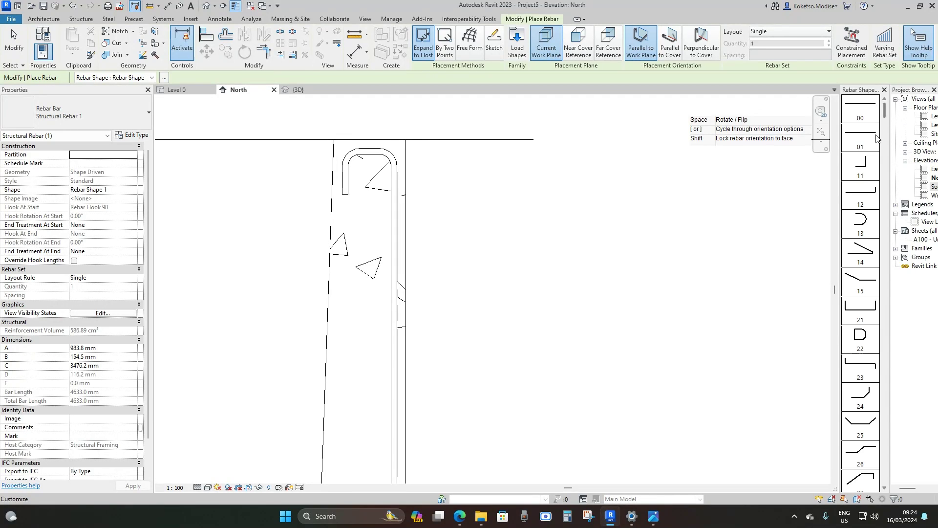
{"action": "left_click", "coordinate": [860, 136]}
{"action": "scroll", "coordinate": [361, 147], "scroll_direction": "up", "scroll_amount": 2}
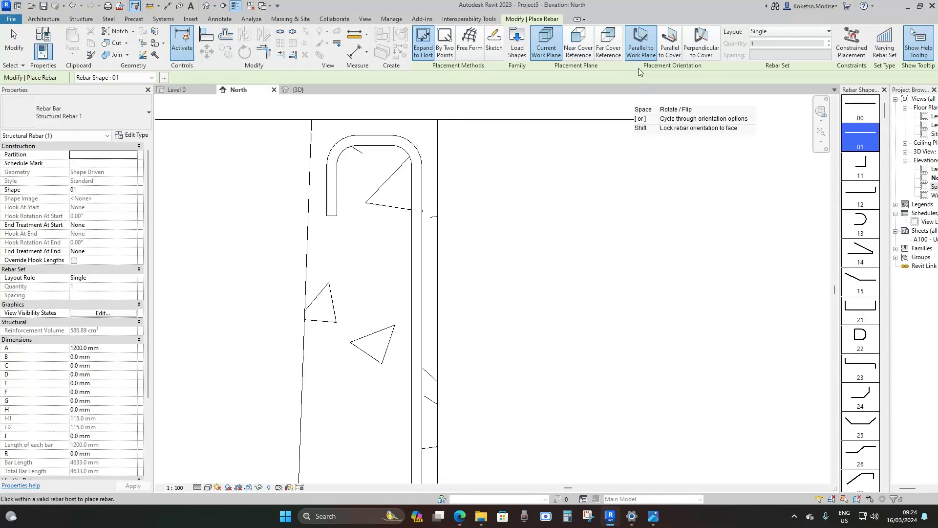
{"action": "left_click", "coordinate": [670, 52]}
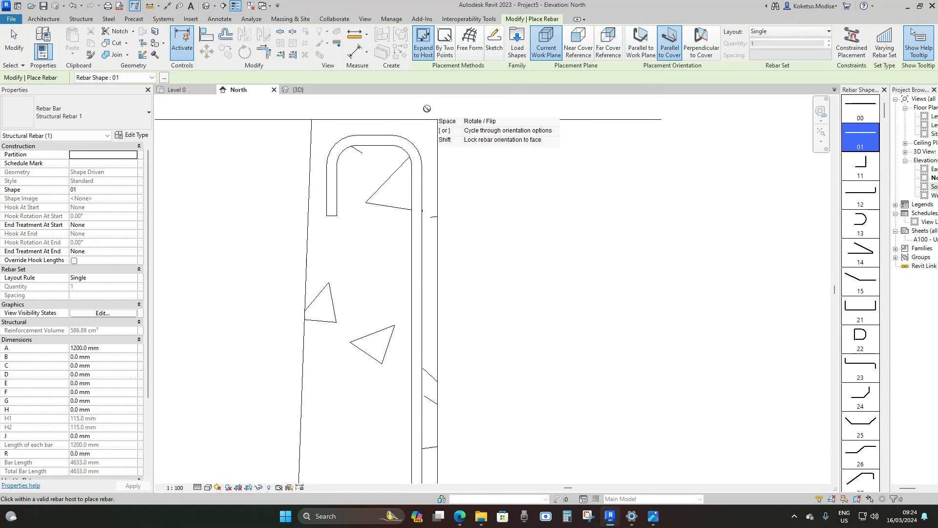
{"action": "left_click", "coordinate": [344, 155]}
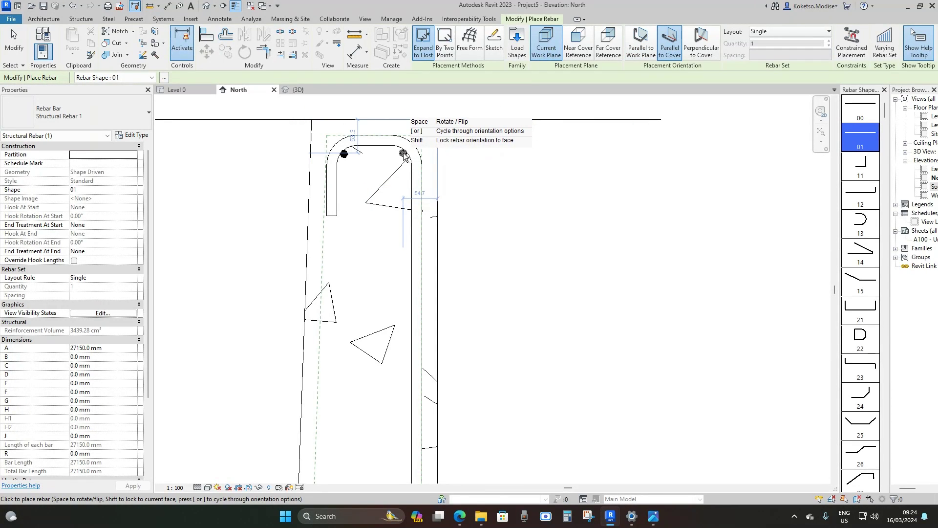
{"action": "left_click", "coordinate": [403, 154]}
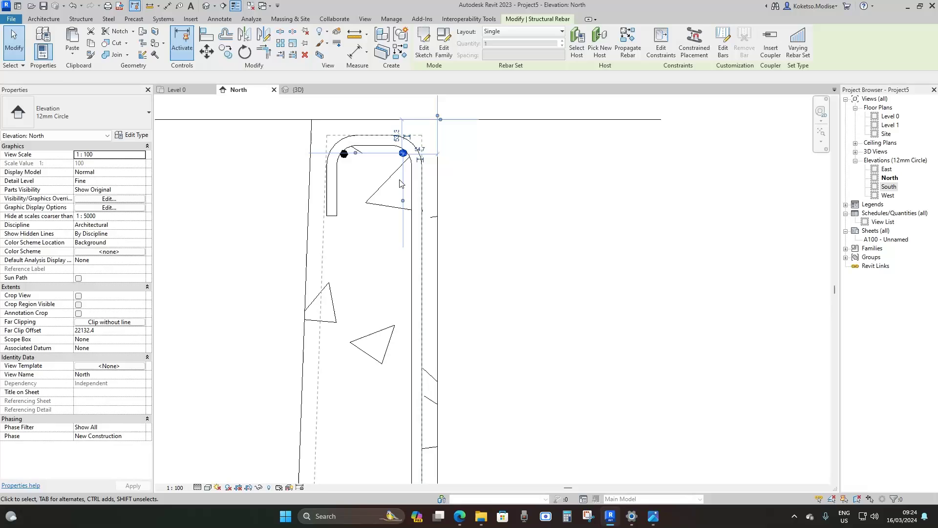
{"action": "key", "text": "Delete"}
- Distribute the straight bar at the wall top as a Fixed Number rebar set with a quantity of 2
{"action": "left_click", "coordinate": [344, 153]}
{"action": "left_click", "coordinate": [501, 33]}
{"action": "left_click", "coordinate": [504, 52]}
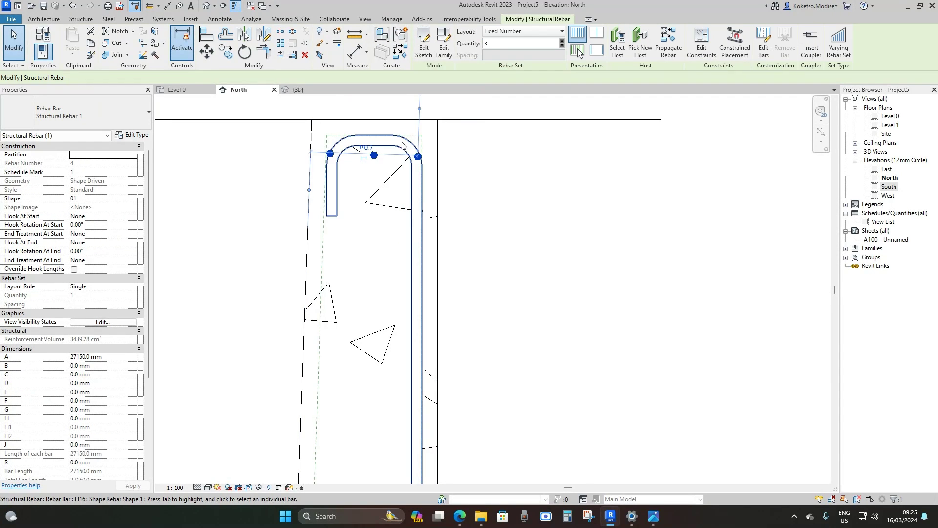
{"action": "key", "text": "Return"}
- Adjust the ends of the two-bar set so the bars sit in the two inner corners of the wall bar's top hook
{"action": "scroll", "coordinate": [328, 152], "scroll_direction": "up", "scroll_amount": 2}
{"action": "key", "text": "Escape"}
{"action": "left_click", "coordinate": [333, 159]}
{"action": "left_click_drag", "start_coordinate": [359, 161], "coordinate": [463, 153]}
{"action": "key", "text": "Escape"}
{"action": "scroll", "coordinate": [483, 168], "scroll_direction": "down", "scroll_amount": 1}
{"action": "scroll", "coordinate": [462, 176], "scroll_direction": "up", "scroll_amount": 2}
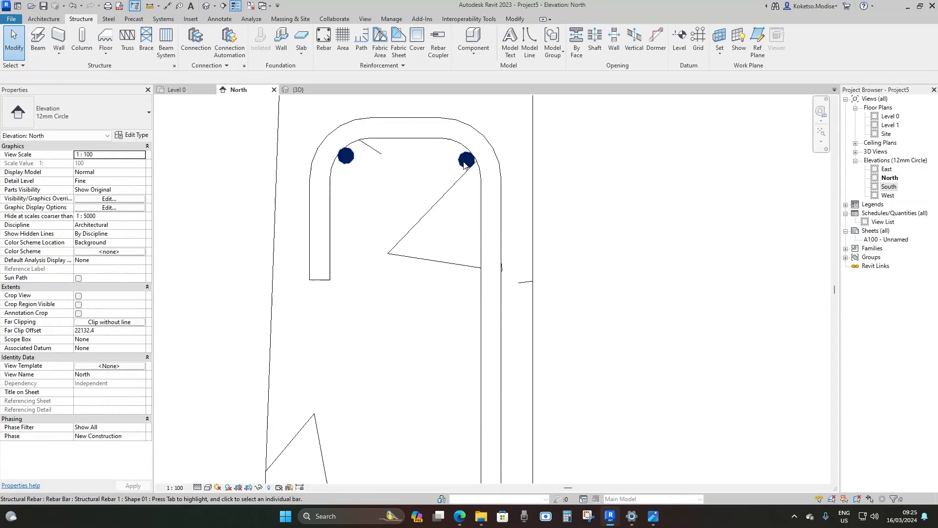
{"action": "left_click", "coordinate": [466, 162]}
{"action": "scroll", "coordinate": [434, 171], "scroll_direction": "down", "scroll_amount": 3}
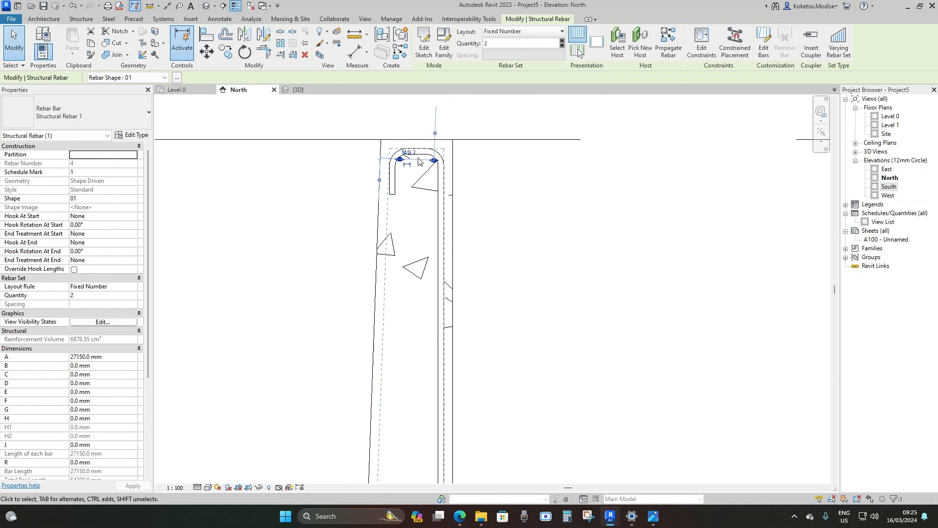
{"action": "key", "text": "Escape"}
{"action": "scroll", "coordinate": [430, 168], "scroll_direction": "up", "scroll_amount": 2}
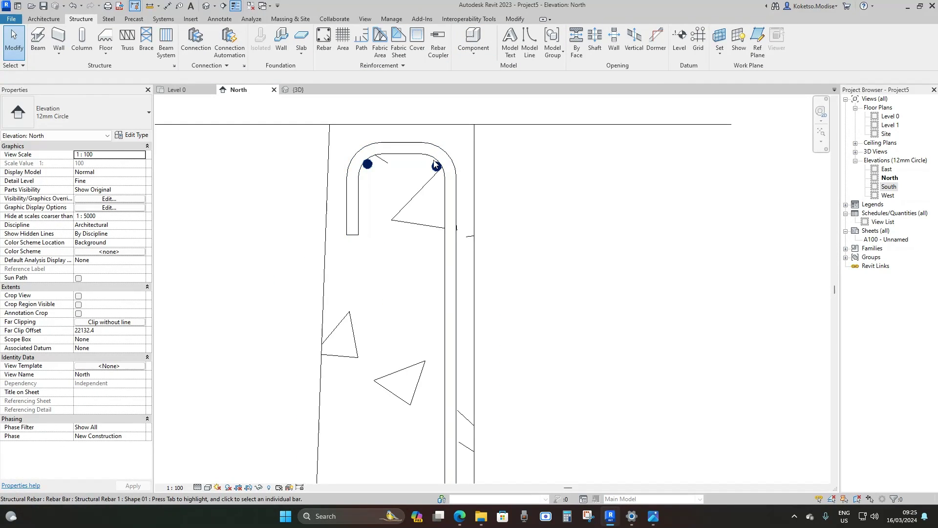
{"action": "scroll", "coordinate": [433, 167], "scroll_direction": "up", "scroll_amount": 1}
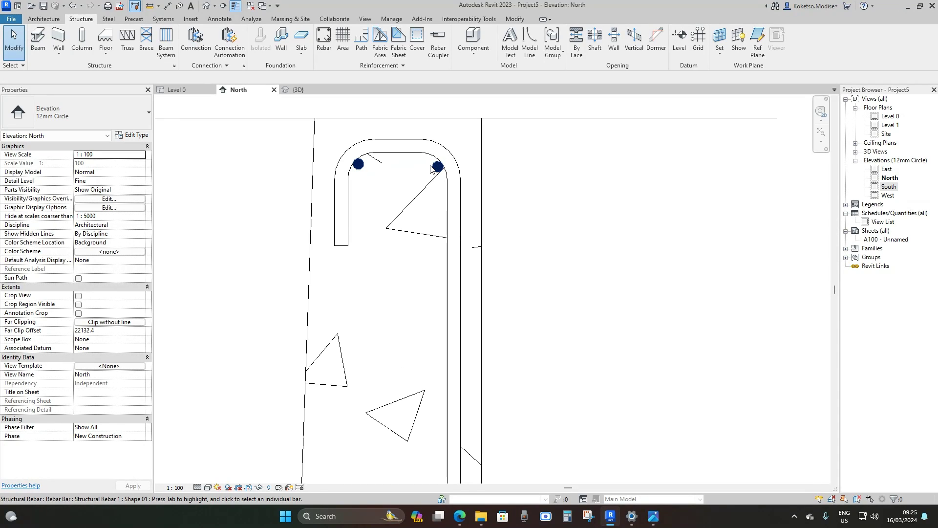
- Change the bar type of the two longitudinal bars at the wall top to H20
{"action": "left_click", "coordinate": [432, 168]}
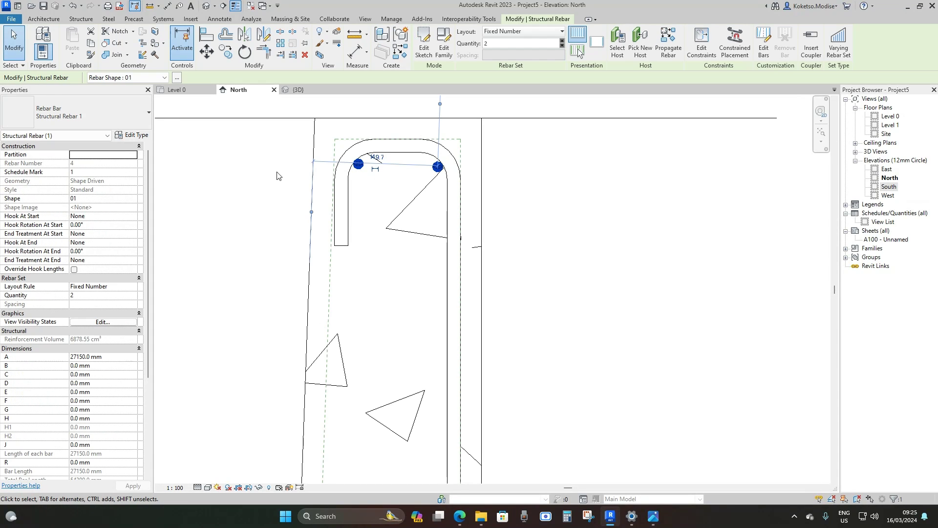
{"action": "left_click", "coordinate": [113, 113]}
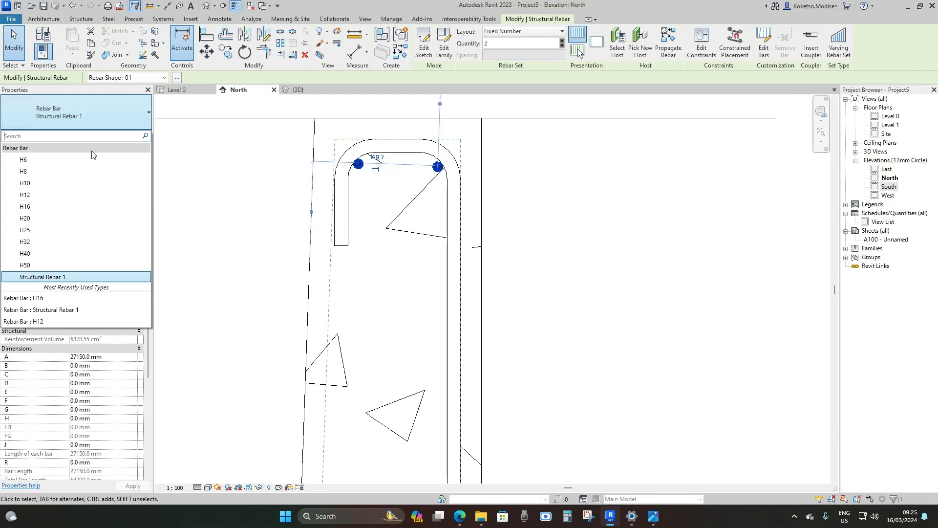
{"action": "left_click", "coordinate": [33, 243]}
{"action": "left_click", "coordinate": [83, 122]}
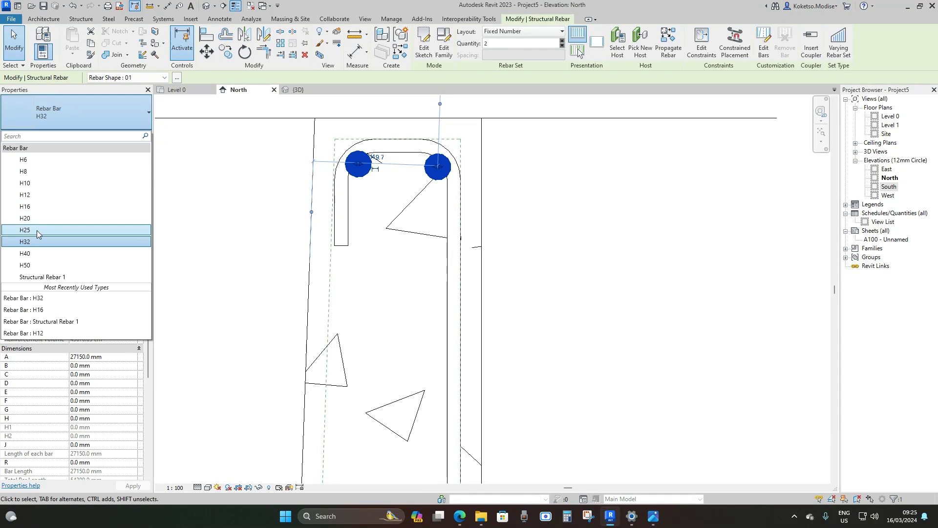
{"action": "left_click", "coordinate": [173, 205]}
{"action": "scroll", "coordinate": [438, 165], "scroll_direction": "down", "scroll_amount": 1}
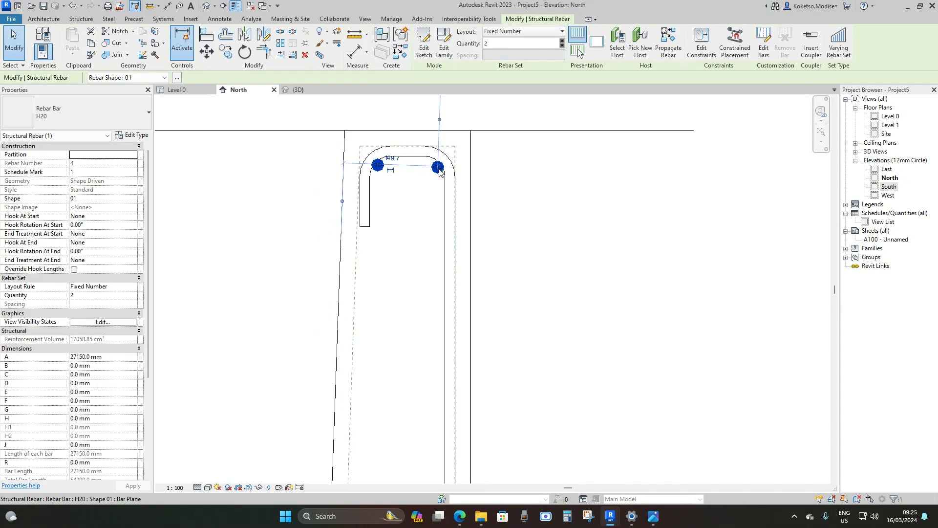
- Move both ends of the H20 bar set slightly inward so the bars fit inside the hook's bends
{"action": "scroll", "coordinate": [438, 165], "scroll_direction": "up", "scroll_amount": 2}
{"action": "key", "text": "Escape"}
{"action": "left_click", "coordinate": [440, 166]}
{"action": "left_click_drag", "start_coordinate": [440, 168], "coordinate": [421, 165]}
{"action": "left_click_drag", "start_coordinate": [330, 165], "coordinate": [333, 164]}
{"action": "scroll", "coordinate": [417, 187], "scroll_direction": "down", "scroll_amount": 1}
{"action": "scroll", "coordinate": [418, 190], "scroll_direction": "down", "scroll_amount": 1}
{"action": "key", "text": "Escape"}
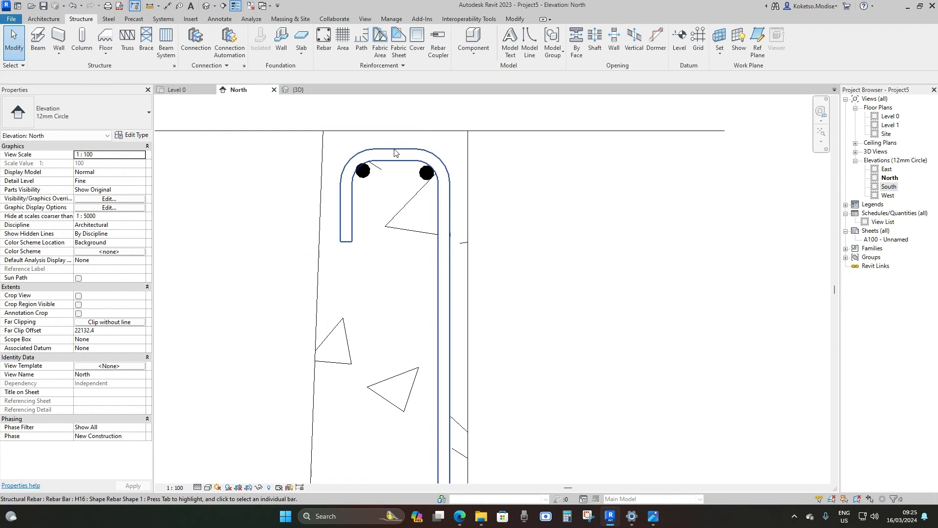
- Examine the footing's longitudinal H12 bars at the wall base and the H20 bars inside the top hook
{"action": "left_click", "coordinate": [394, 152]}
{"action": "scroll", "coordinate": [394, 152], "scroll_direction": "down", "scroll_amount": 6}
{"action": "middle_click_drag", "start_coordinate": [400, 454], "coordinate": [437, 277]}
{"action": "scroll", "coordinate": [438, 278], "scroll_direction": "up", "scroll_amount": 3}
{"action": "key", "text": "Escape"}
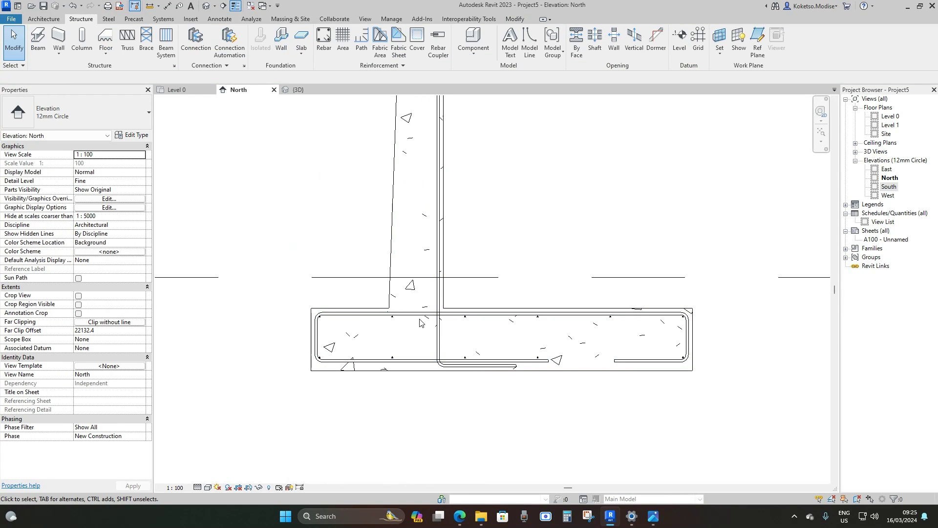
{"action": "left_click", "coordinate": [419, 317]}
{"action": "scroll", "coordinate": [356, 308], "scroll_direction": "up", "scroll_amount": 2}
{"action": "key", "text": "Escape"}
{"action": "left_click", "coordinate": [410, 322]}
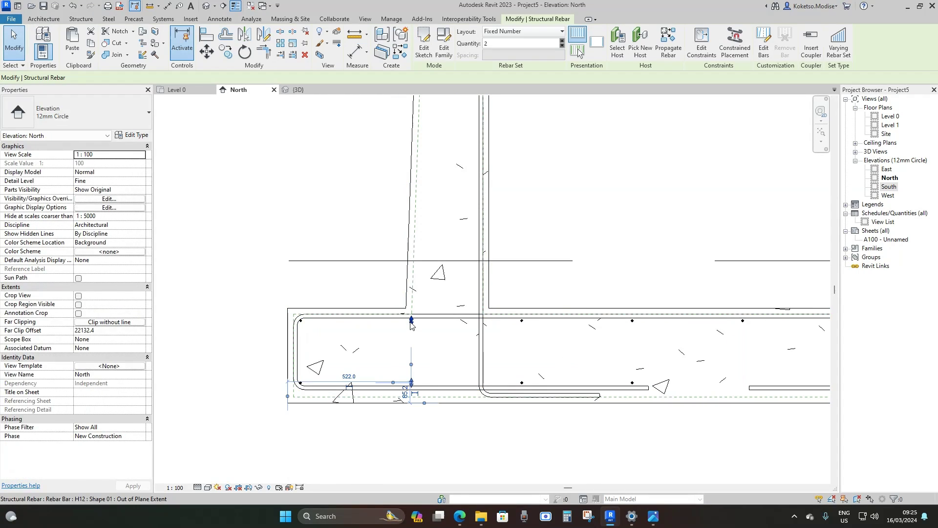
{"action": "scroll", "coordinate": [410, 323], "scroll_direction": "down", "scroll_amount": 3}
{"action": "middle_click_drag", "start_coordinate": [517, 119], "coordinate": [496, 414]}
{"action": "key", "text": "Escape"}
{"action": "scroll", "coordinate": [404, 188], "scroll_direction": "up", "scroll_amount": 3}
{"action": "scroll", "coordinate": [405, 136], "scroll_direction": "up", "scroll_amount": 1}
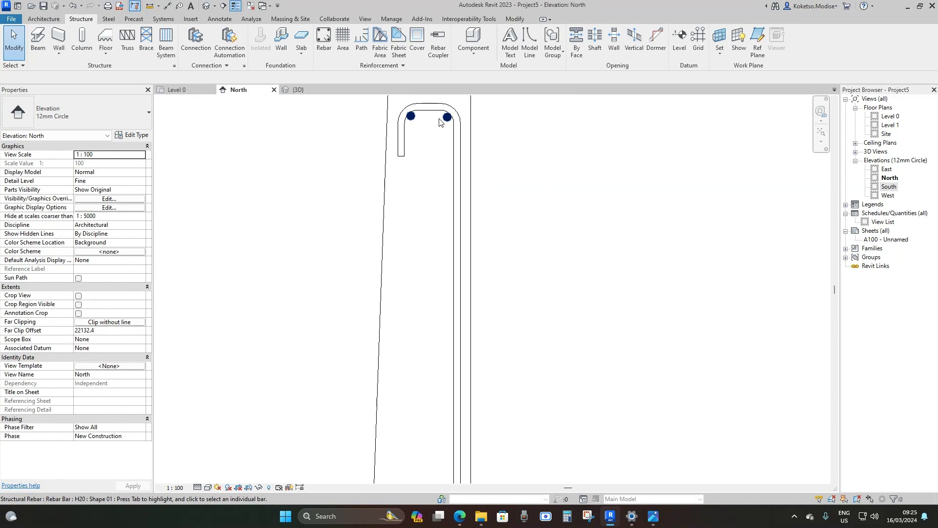
- Place a single straight shape 01 bar against the inner side of the wall's vertical bar, just below the top hook
{"action": "scroll", "coordinate": [445, 127], "scroll_direction": "down", "scroll_amount": 3}
{"action": "scroll", "coordinate": [453, 128], "scroll_direction": "down", "scroll_amount": 2}
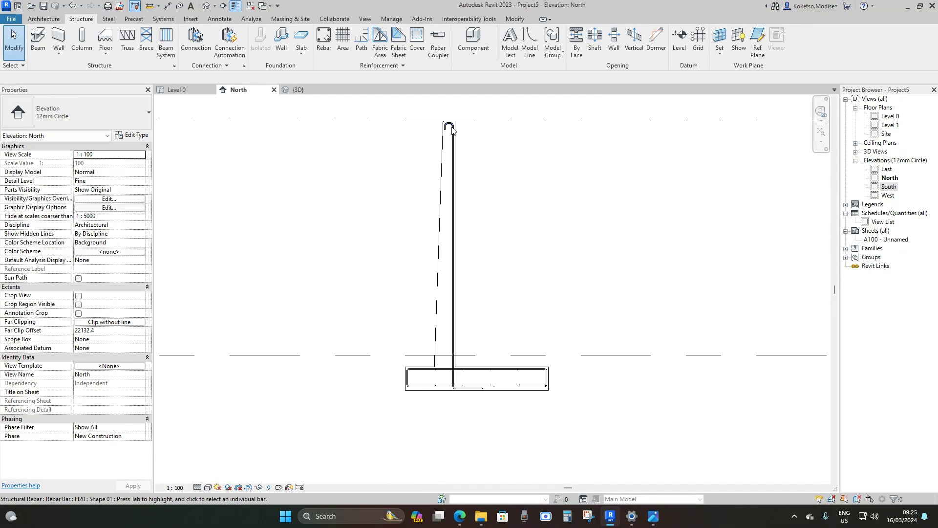
{"action": "scroll", "coordinate": [445, 146], "scroll_direction": "up", "scroll_amount": 3}
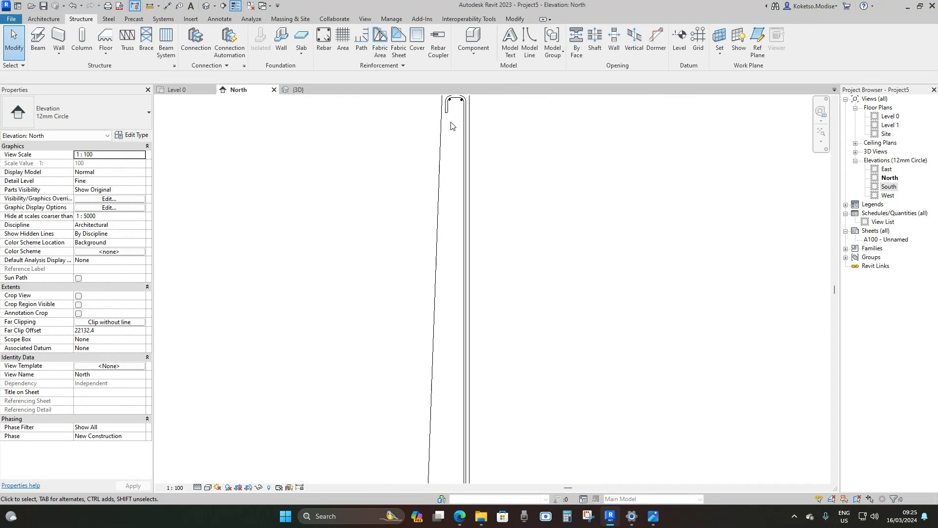
{"action": "key", "text": "r"}
{"action": "key", "text": "b"}
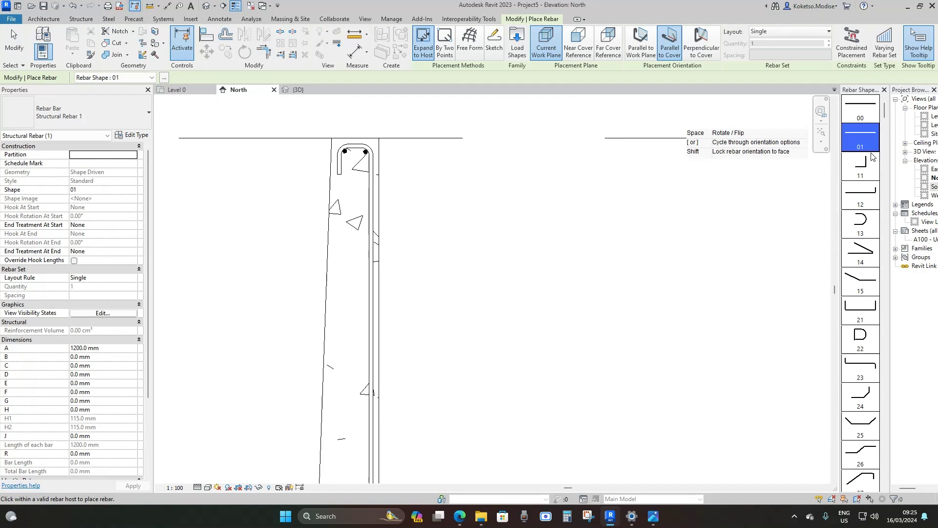
{"action": "scroll", "coordinate": [371, 188], "scroll_direction": "up", "scroll_amount": 2}
{"action": "scroll", "coordinate": [374, 166], "scroll_direction": "up", "scroll_amount": 3}
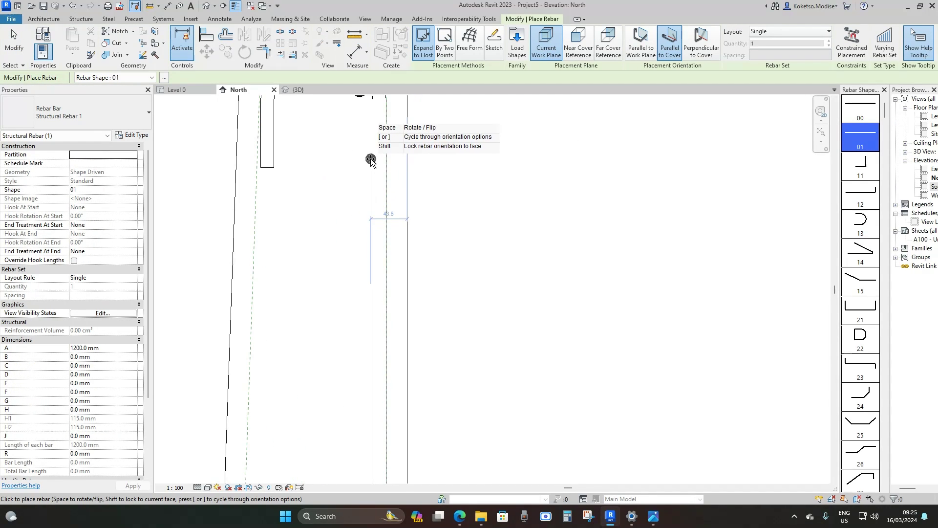
{"action": "scroll", "coordinate": [384, 186], "scroll_direction": "down", "scroll_amount": 1}
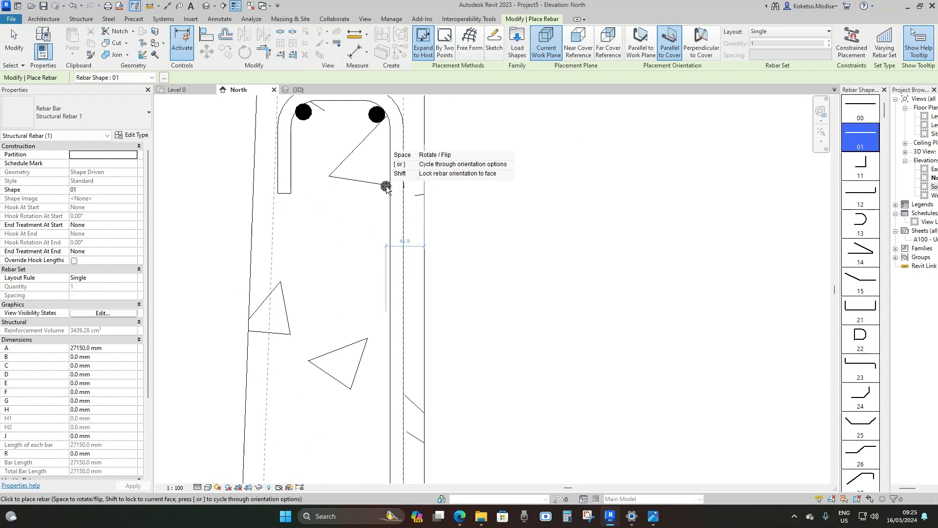
{"action": "left_click", "coordinate": [386, 188]}
{"action": "key", "text": "Escape"}
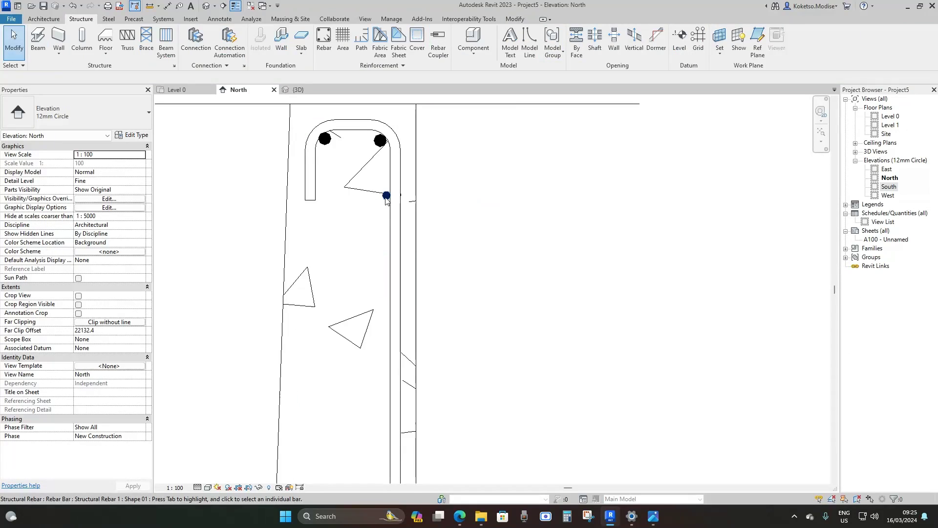
{"action": "left_click", "coordinate": [387, 195]}
{"action": "left_click", "coordinate": [523, 31]}
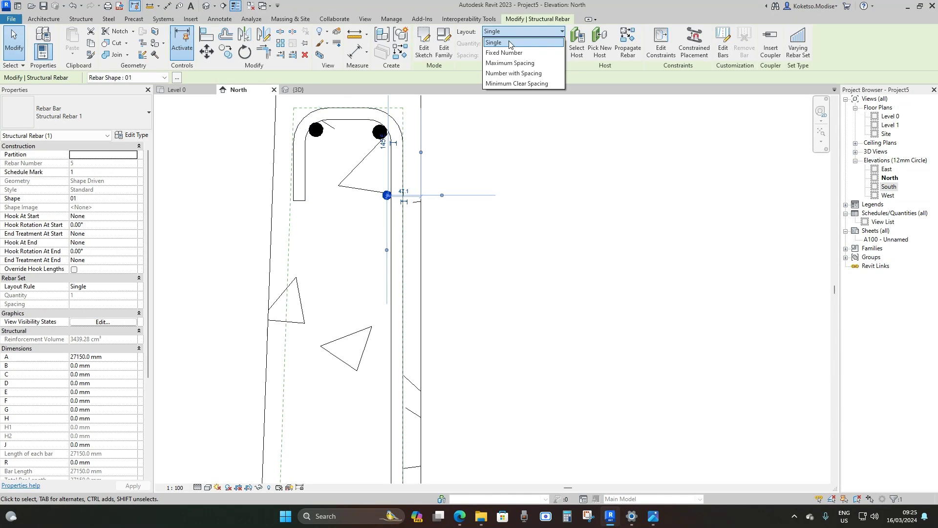
{"action": "left_click", "coordinate": [508, 47]}
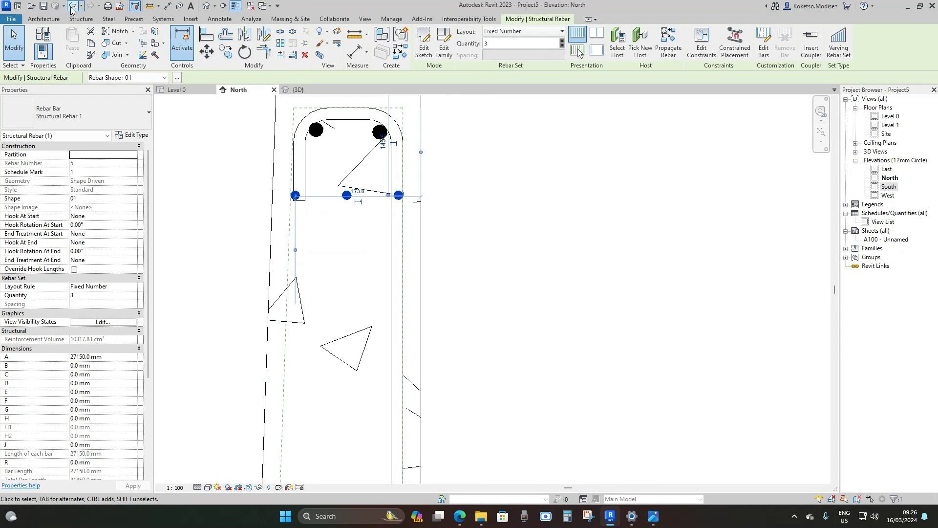
{"action": "left_click", "coordinate": [73, 7]}
- Array the straight bar vertically down the wall as 7 bars, with the last one just above the top of the footing
{"action": "left_click", "coordinate": [388, 196]}
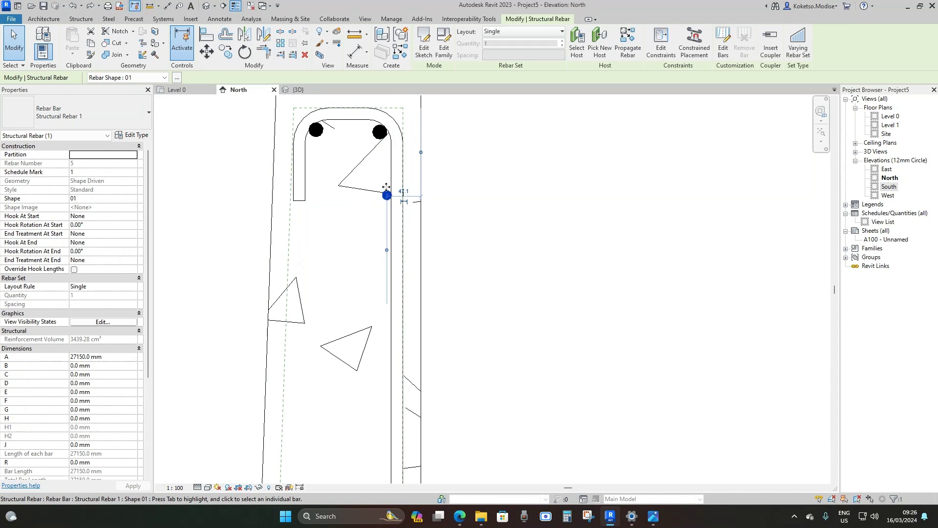
{"action": "middle_click_drag", "start_coordinate": [394, 235], "coordinate": [438, 209]}
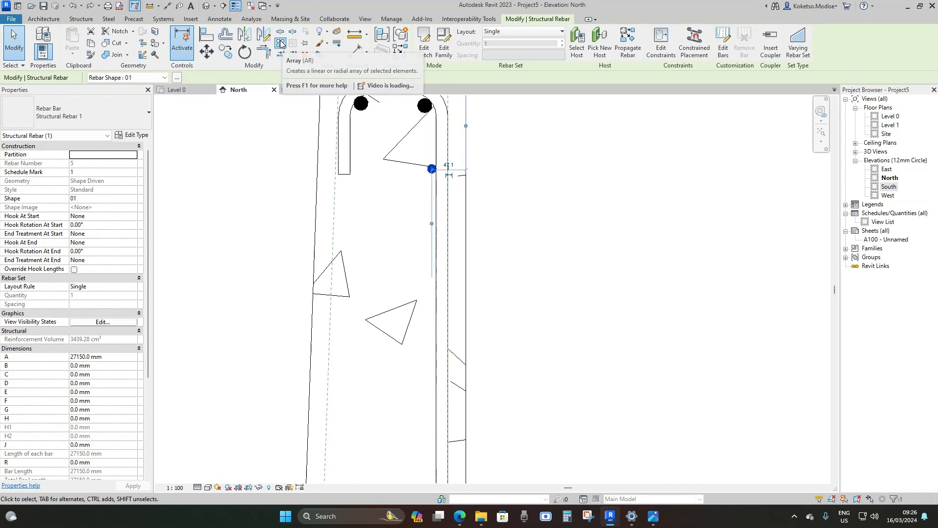
{"action": "left_click", "coordinate": [281, 43]}
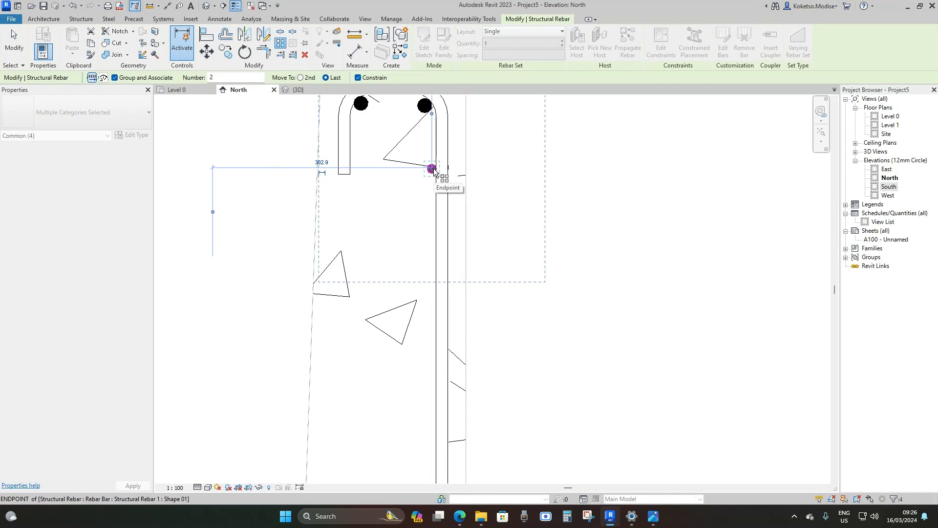
{"action": "left_click", "coordinate": [432, 170]}
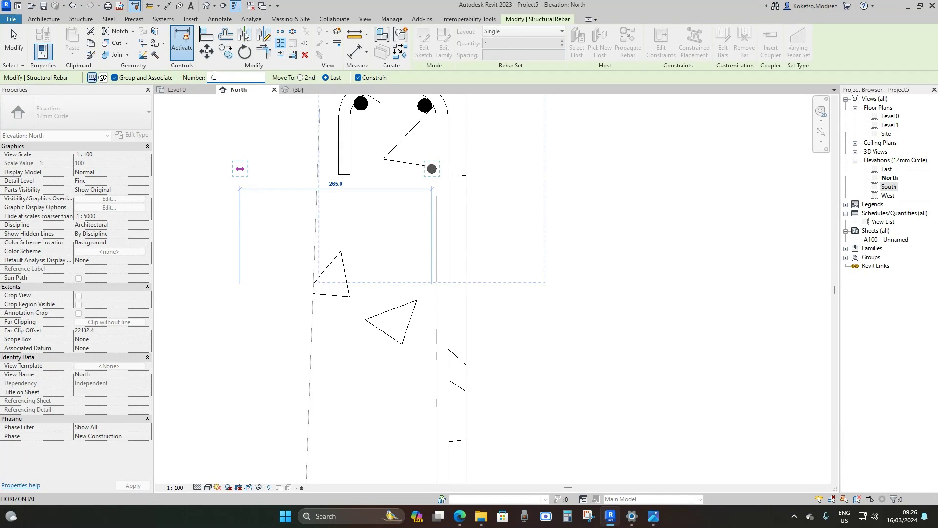
{"action": "middle_click_drag", "start_coordinate": [438, 228], "coordinate": [410, 167]}
{"action": "scroll", "coordinate": [411, 168], "scroll_direction": "down", "scroll_amount": 7}
{"action": "middle_click_drag", "start_coordinate": [384, 431], "coordinate": [402, 188]}
{"action": "scroll", "coordinate": [430, 414], "scroll_direction": "up", "scroll_amount": 2}
{"action": "scroll", "coordinate": [417, 351], "scroll_direction": "up", "scroll_amount": 3}
{"action": "scroll", "coordinate": [440, 407], "scroll_direction": "up", "scroll_amount": 3}
{"action": "scroll", "coordinate": [436, 404], "scroll_direction": "down", "scroll_amount": 1}
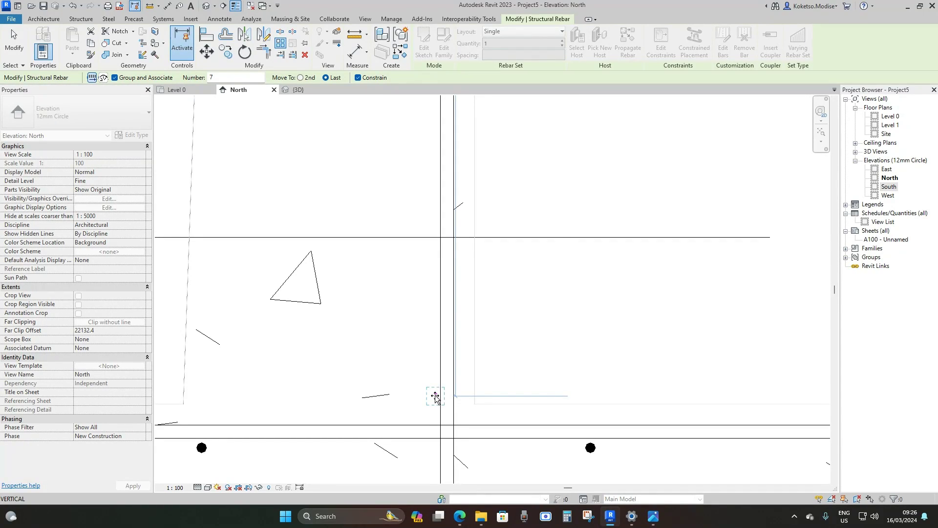
{"action": "left_click", "coordinate": [437, 397]}
{"action": "scroll", "coordinate": [438, 366], "scroll_direction": "down", "scroll_amount": 5}
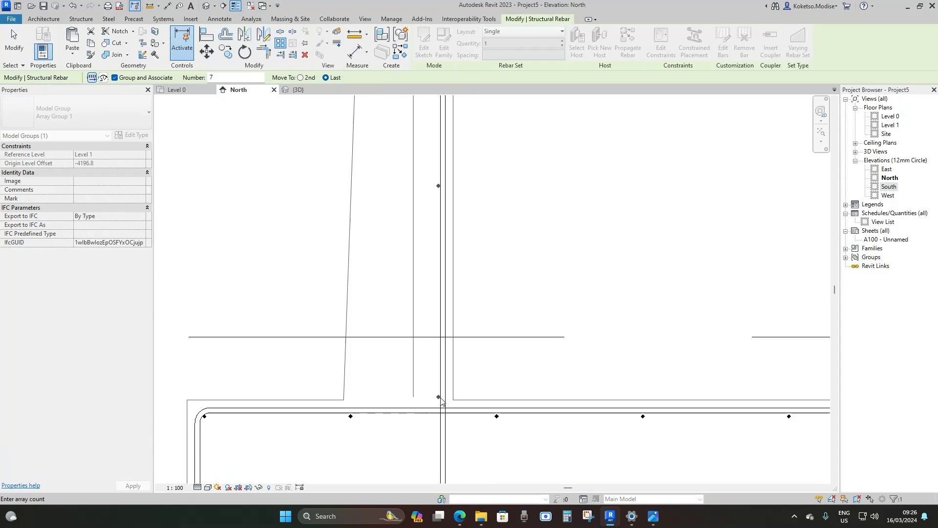
{"action": "scroll", "coordinate": [448, 291], "scroll_direction": "up", "scroll_amount": 1}
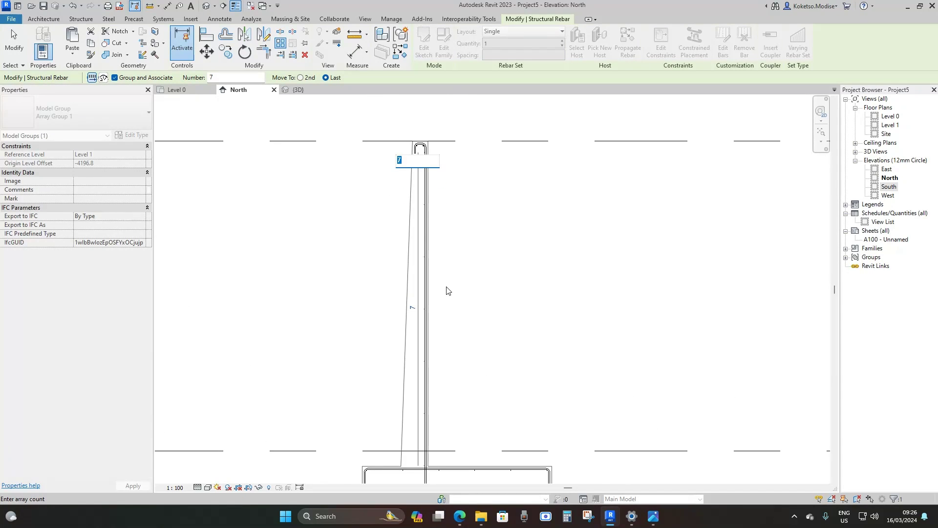
{"action": "key", "text": "Return"}
- Select all seven array groups along the wall height and ungroup them into individual bars
{"action": "scroll", "coordinate": [427, 150], "scroll_direction": "up", "scroll_amount": 4}
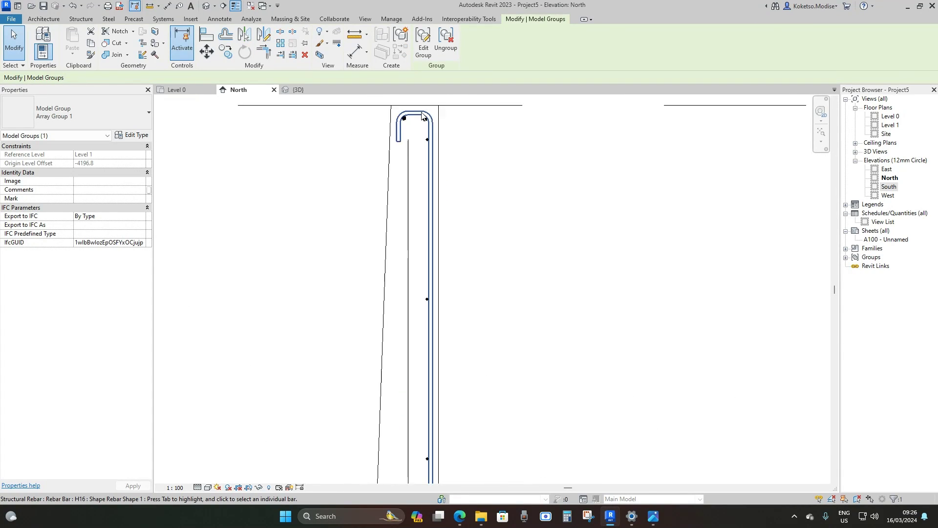
{"action": "scroll", "coordinate": [430, 221], "scroll_direction": "down", "scroll_amount": 2}
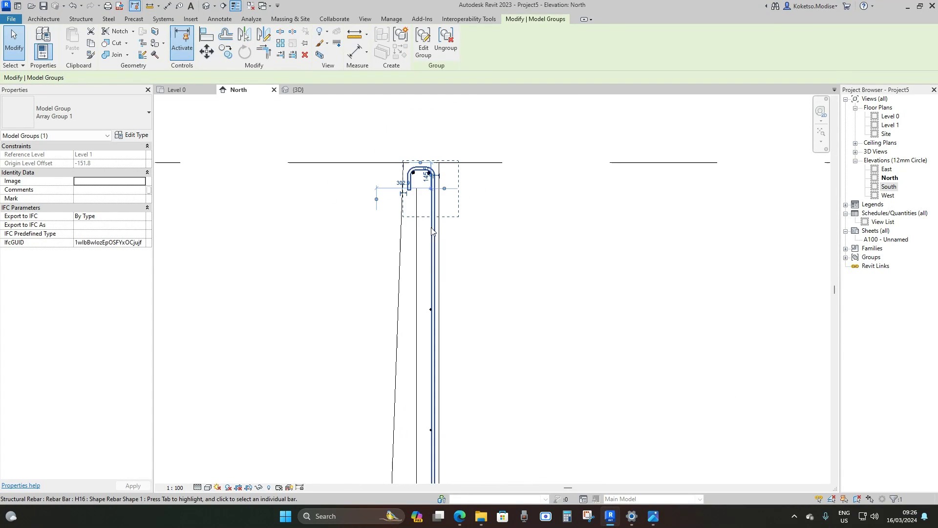
{"action": "left_click", "coordinate": [430, 307], "text": "ctrl"}
{"action": "scroll", "coordinate": [467, 247], "scroll_direction": "down", "scroll_amount": 2}
{"action": "middle_click_drag", "start_coordinate": [457, 349], "coordinate": [460, 258]}
{"action": "scroll", "coordinate": [461, 257], "scroll_direction": "up", "scroll_amount": 1}
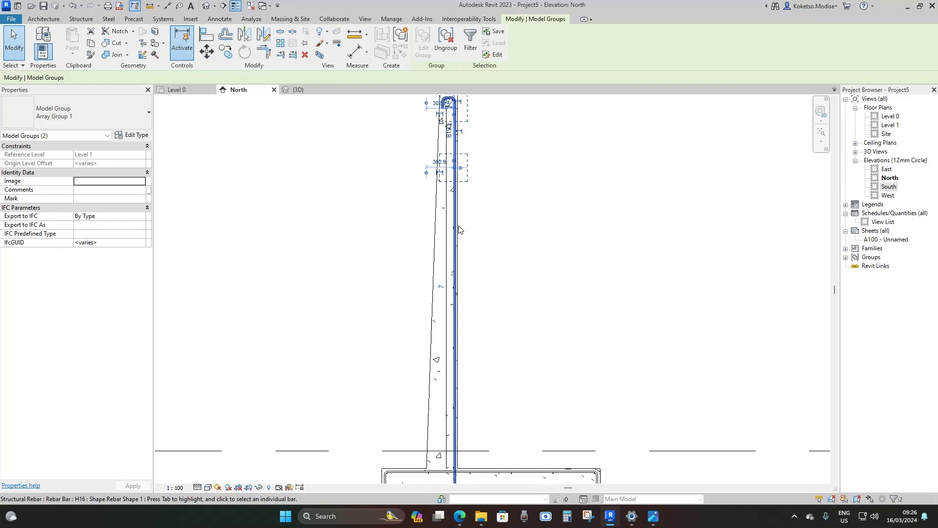
{"action": "left_click", "coordinate": [453, 228], "text": "ctrl"}
{"action": "left_click", "coordinate": [453, 288], "text": "ctrl"}
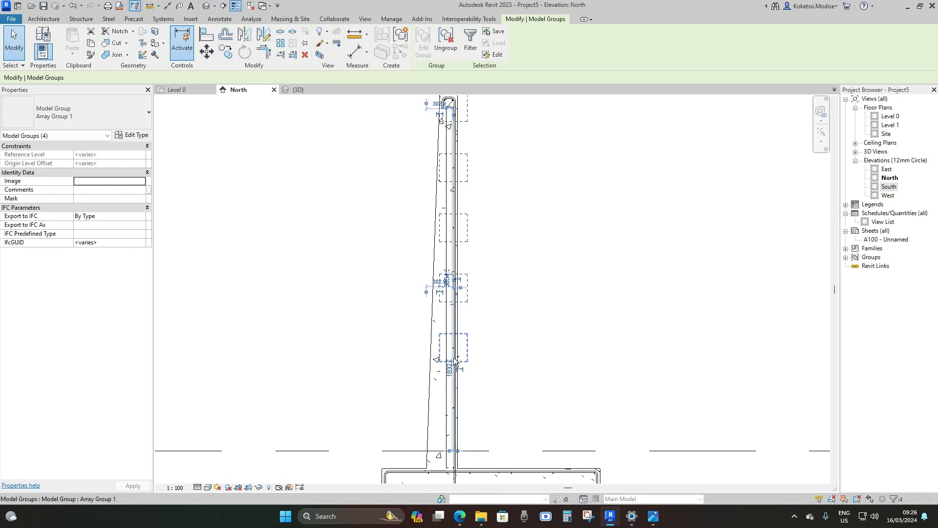
{"action": "left_click", "coordinate": [453, 406], "text": "ctrl"}
{"action": "left_click", "coordinate": [453, 464], "text": "ctrl"}
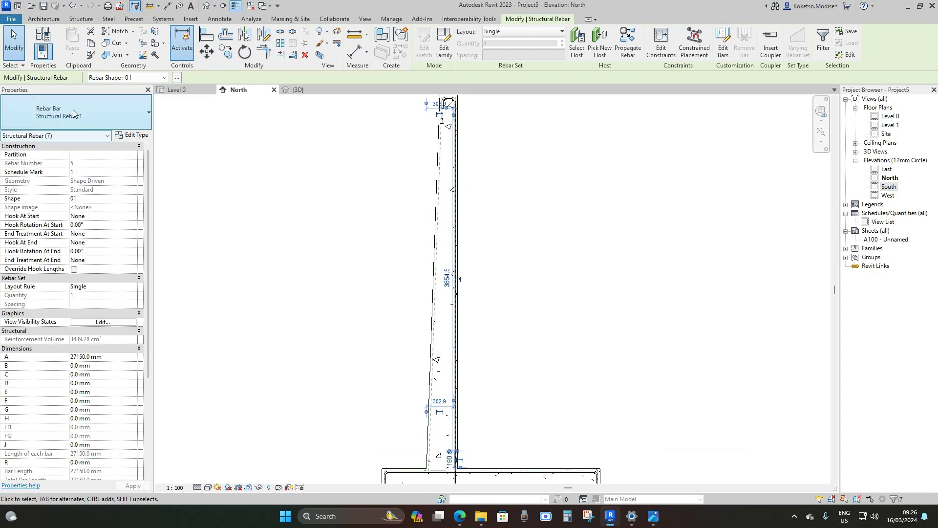
- Change the bar type of the seven horizontal wall bars to H12
{"action": "left_click", "coordinate": [72, 109]}
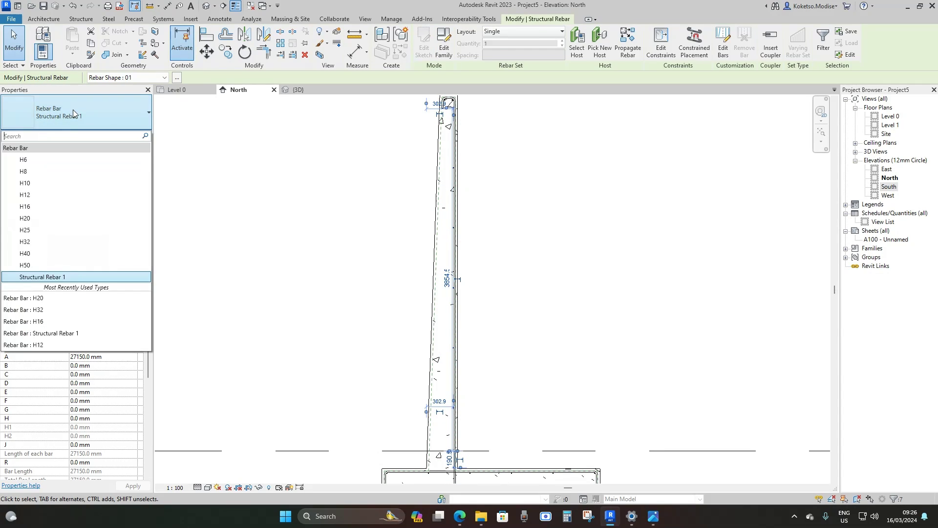
{"action": "left_click", "coordinate": [35, 196]}
{"action": "scroll", "coordinate": [441, 295], "scroll_direction": "up", "scroll_amount": 5}
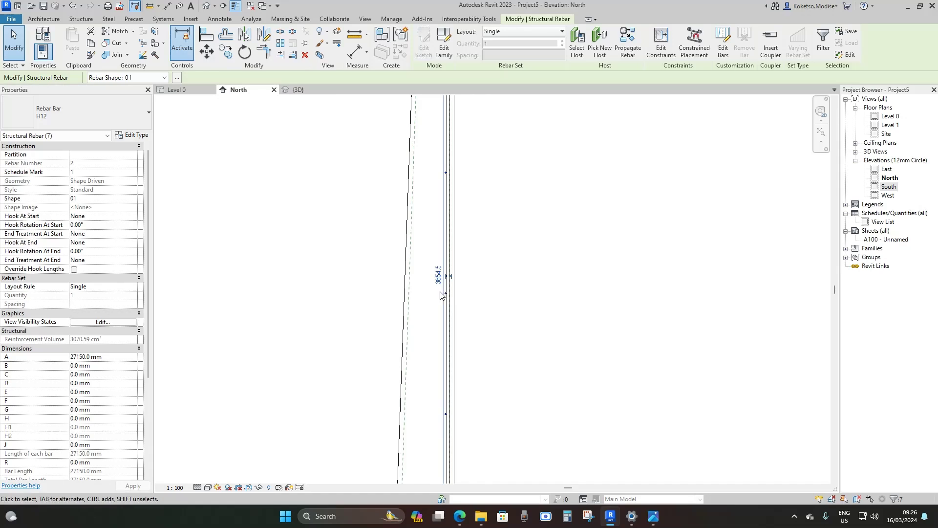
{"action": "scroll", "coordinate": [442, 294], "scroll_direction": "down", "scroll_amount": 3}
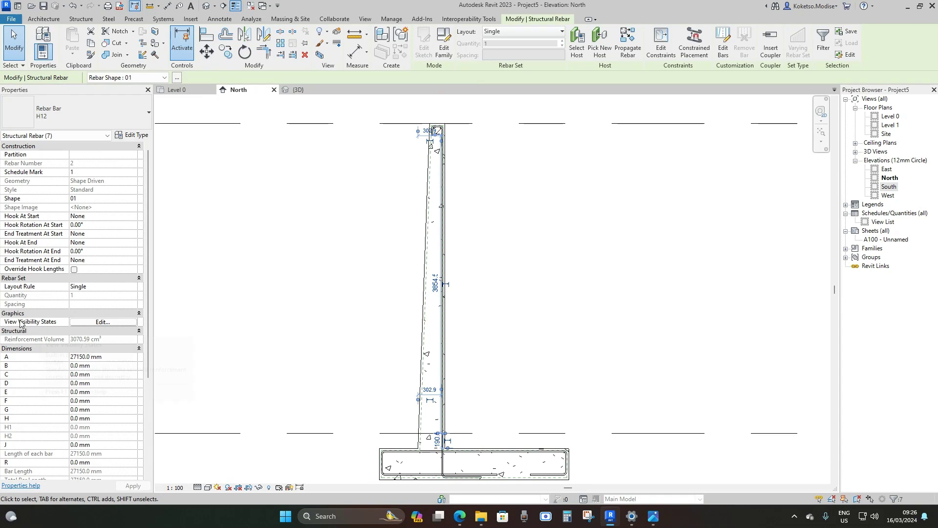
- Set the seven wall bars to show unobscured in all listed views through their view visibility states
{"action": "left_click", "coordinate": [98, 322]}
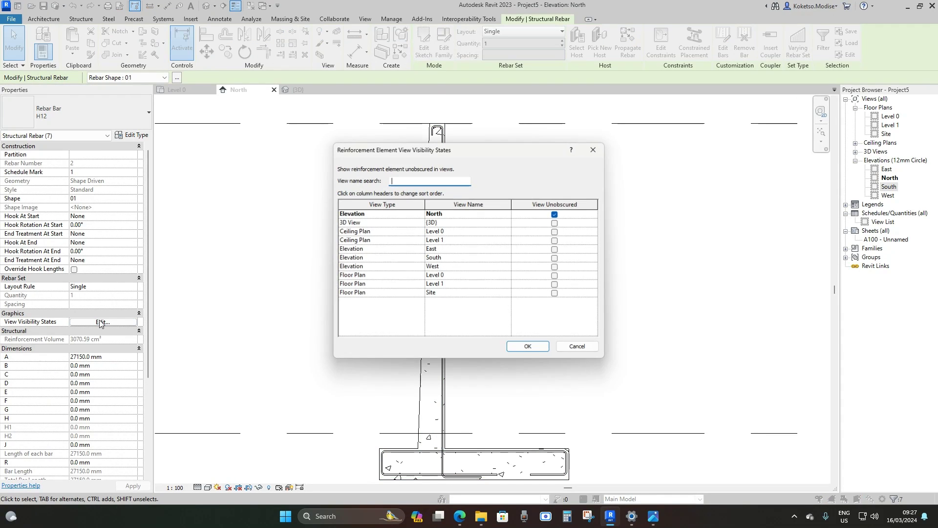
{"action": "left_click", "coordinate": [525, 294], "text": "shift"}
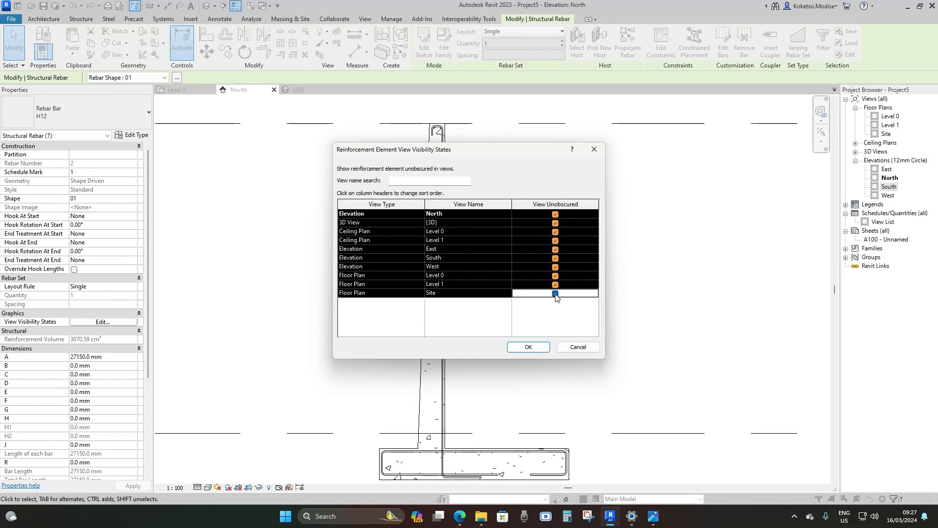
{"action": "left_click", "coordinate": [529, 349]}
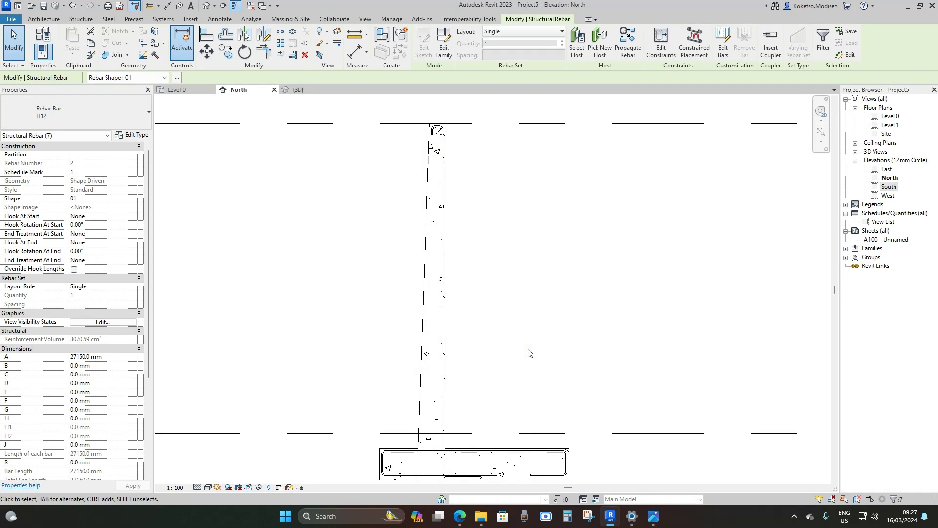
- Examine the wall and footing reinforcement in the 3D view from the front and back of the retaining wall
{"action": "left_click", "coordinate": [297, 89]}
{"action": "middle_click_drag", "start_coordinate": [448, 391], "coordinate": [710, 347], "text": "shift"}
{"action": "left_click", "coordinate": [453, 406]}
{"action": "scroll", "coordinate": [453, 407], "scroll_direction": "down", "scroll_amount": 2}
{"action": "scroll", "coordinate": [708, 348], "scroll_direction": "up", "scroll_amount": 5}
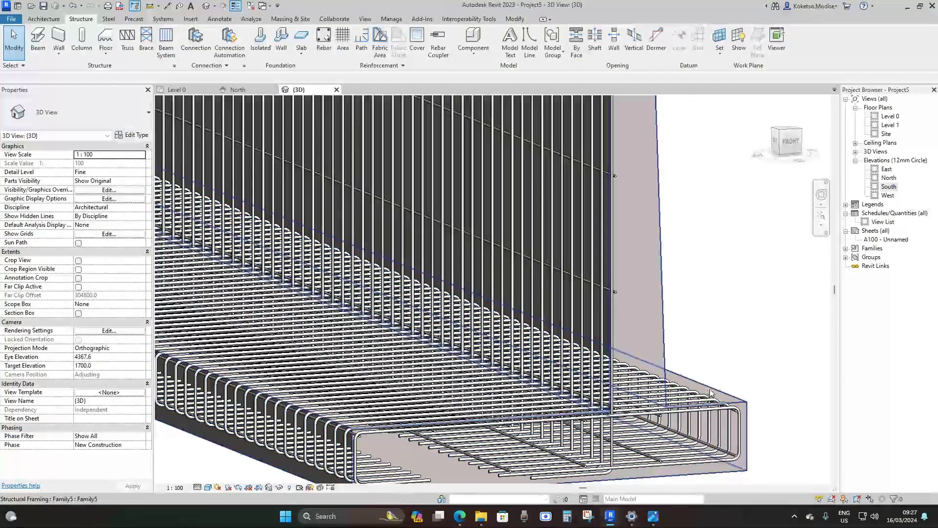
{"action": "left_click", "coordinate": [705, 394]}
{"action": "scroll", "coordinate": [705, 393], "scroll_direction": "down", "scroll_amount": 6}
{"action": "middle_click_drag", "start_coordinate": [567, 269], "coordinate": [561, 260], "text": "shift"}
{"action": "scroll", "coordinate": [557, 264], "scroll_direction": "up", "scroll_amount": 3}
{"action": "left_click", "coordinate": [543, 358]}
{"action": "scroll", "coordinate": [544, 356], "scroll_direction": "down", "scroll_amount": 3}
{"action": "middle_click_drag", "start_coordinate": [543, 356], "coordinate": [521, 341], "text": "shift"}
{"action": "scroll", "coordinate": [615, 378], "scroll_direction": "up", "scroll_amount": 5}
{"action": "scroll", "coordinate": [615, 378], "scroll_direction": "up", "scroll_amount": 2}
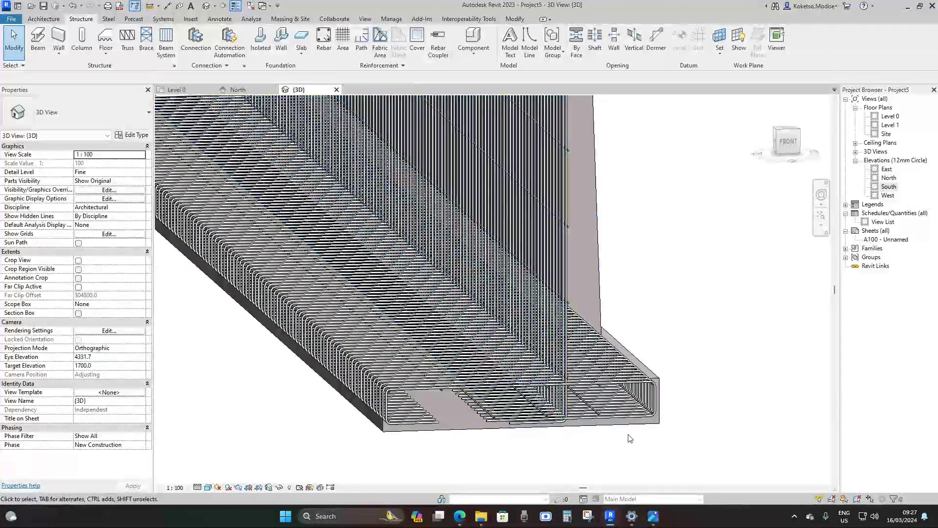
{"action": "scroll", "coordinate": [628, 429], "scroll_direction": "down", "scroll_amount": 3}
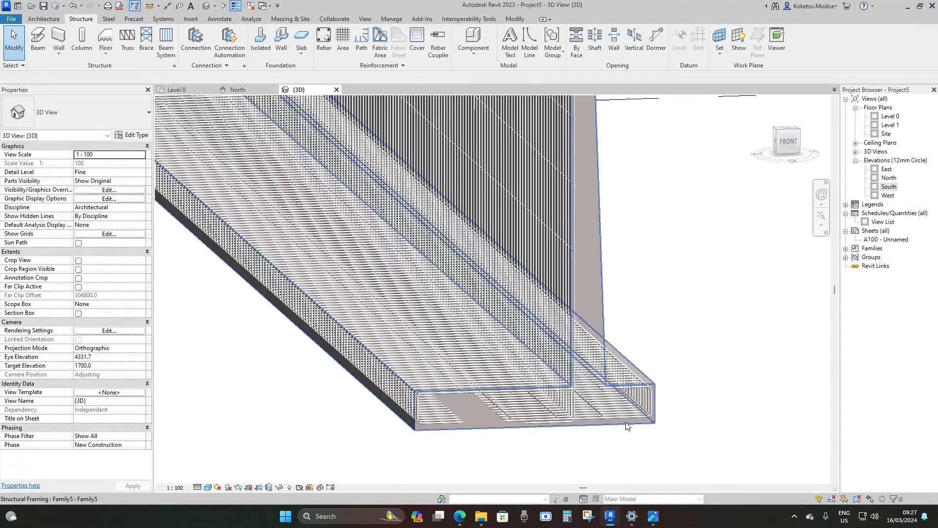
{"action": "middle_click_drag", "start_coordinate": [641, 291], "coordinate": [313, 289], "text": "shift"}
{"action": "scroll", "coordinate": [552, 161], "scroll_direction": "up", "scroll_amount": 4}
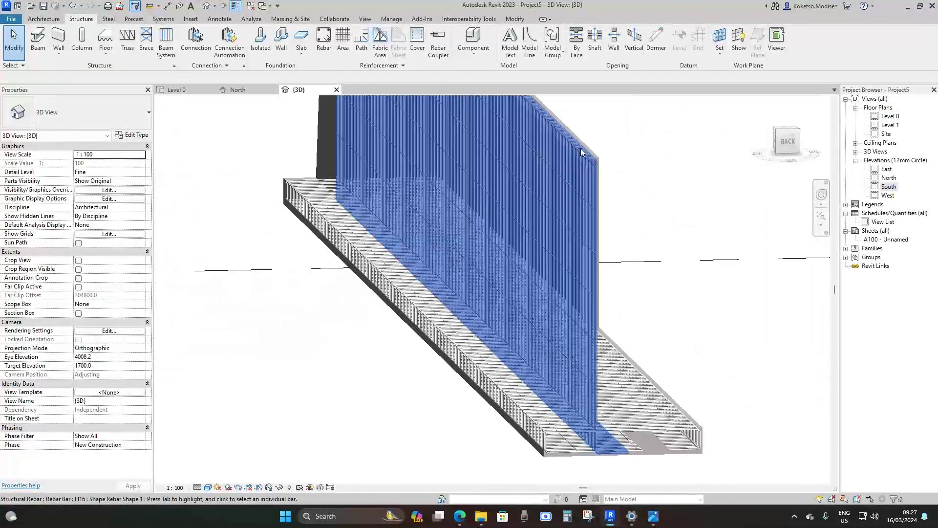
{"action": "scroll", "coordinate": [606, 179], "scroll_direction": "down", "scroll_amount": 4}
{"action": "scroll", "coordinate": [672, 254], "scroll_direction": "down", "scroll_amount": 3}
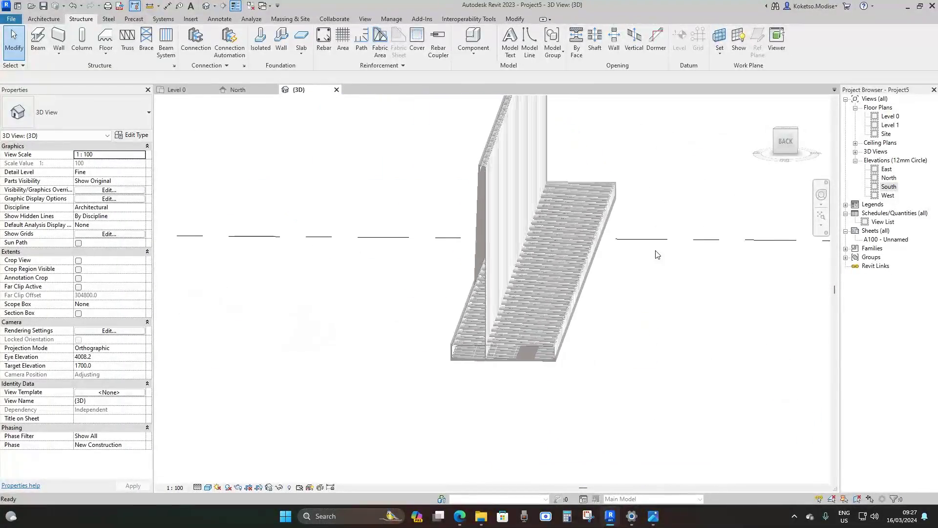
{"action": "scroll", "coordinate": [664, 254], "scroll_direction": "up", "scroll_amount": 4}
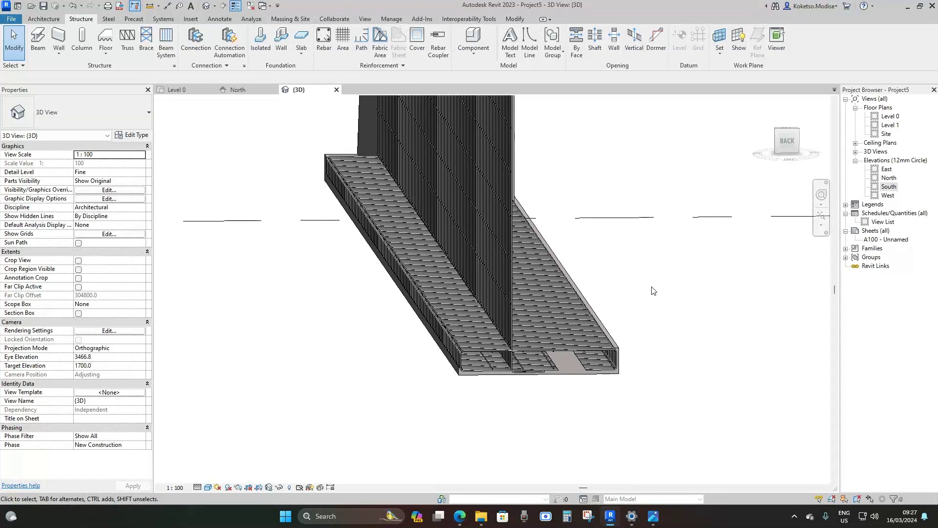
{"action": "scroll", "coordinate": [626, 293], "scroll_direction": "down", "scroll_amount": 2}
{"action": "middle_click_drag", "start_coordinate": [626, 294], "coordinate": [653, 305], "text": "shift"}
- Examine the footing bars and the horizontal wall bars over the full wall height in the North elevation
{"action": "left_click", "coordinate": [238, 89]}
{"action": "scroll", "coordinate": [450, 383], "scroll_direction": "up", "scroll_amount": 4}
{"action": "scroll", "coordinate": [649, 345], "scroll_direction": "up", "scroll_amount": 3}
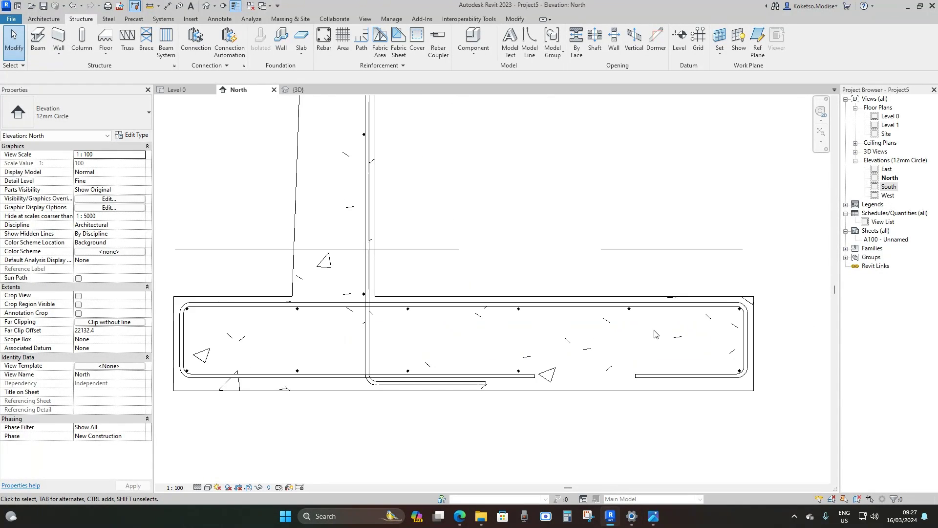
{"action": "scroll", "coordinate": [489, 360], "scroll_direction": "down", "scroll_amount": 3}
{"action": "scroll", "coordinate": [481, 331], "scroll_direction": "down", "scroll_amount": 3}
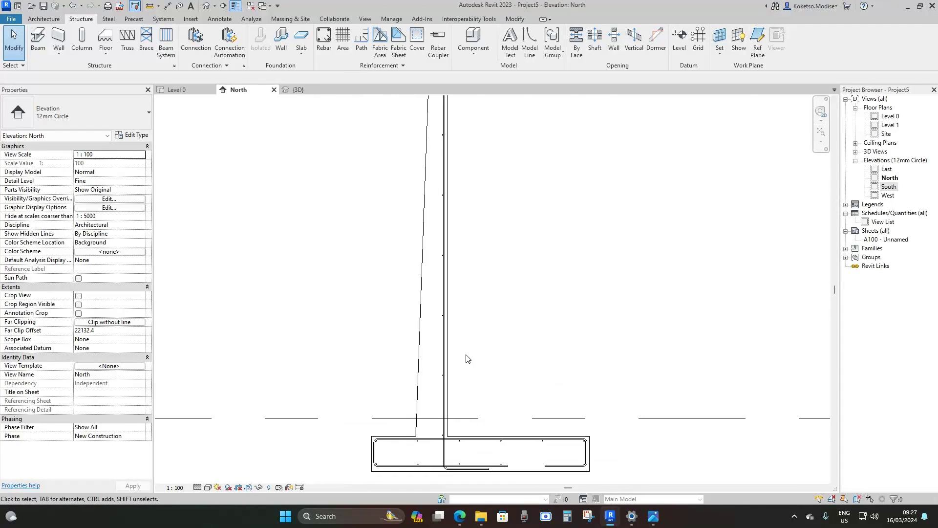
{"action": "scroll", "coordinate": [443, 115], "scroll_direction": "up", "scroll_amount": 5}
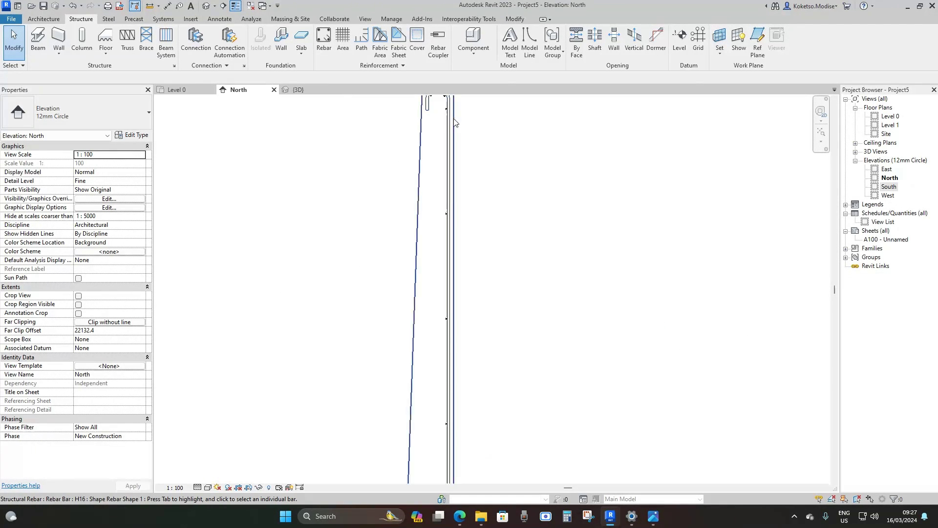
{"action": "scroll", "coordinate": [452, 183], "scroll_direction": "down", "scroll_amount": 4}
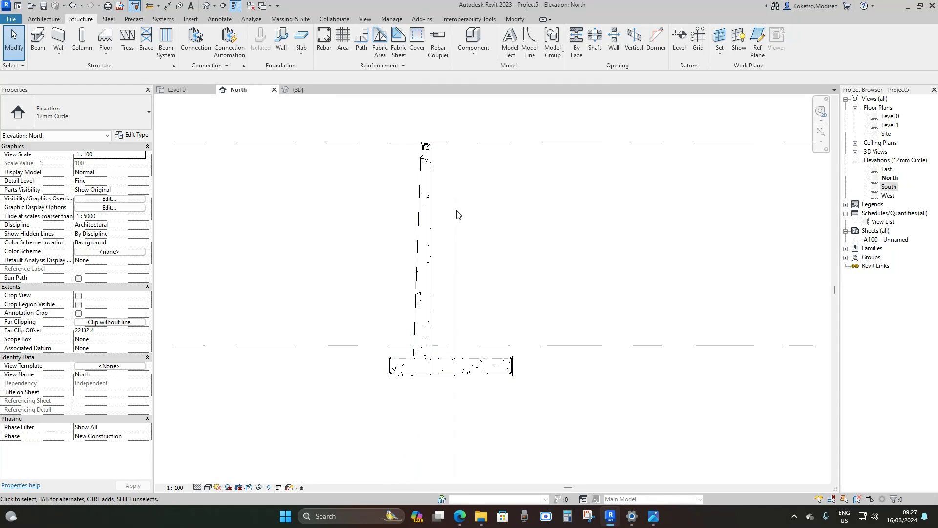
{"action": "scroll", "coordinate": [438, 229], "scroll_direction": "up", "scroll_amount": 2}
{"action": "mouse_move", "coordinate": [439, 230]}
{"action": "middle_mouse_down"}
{"action": "mouse_move", "coordinate": [450, 276]}
{"action": "mouse_move", "coordinate": [444, 224]}
{"action": "middle_mouse_up"}
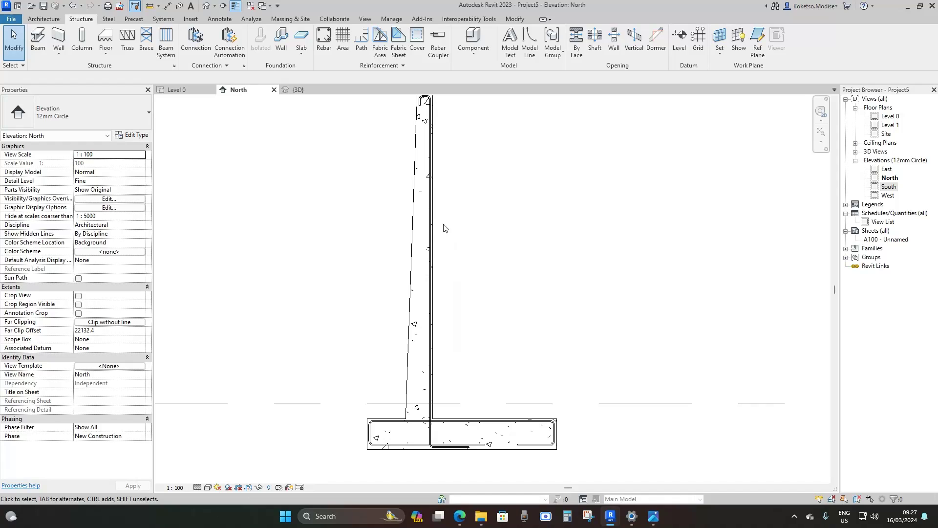